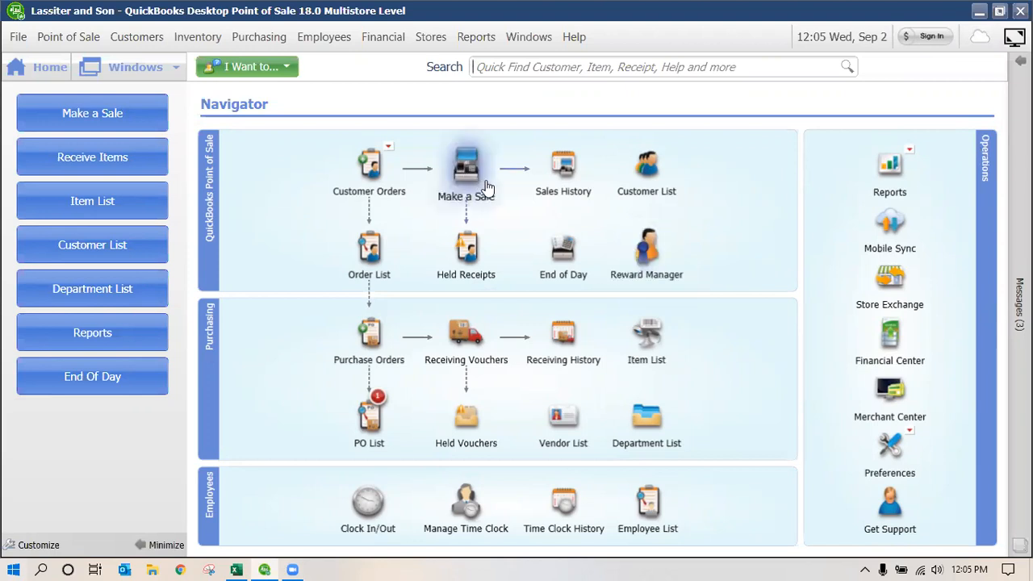
pyautogui.click(485, 187)
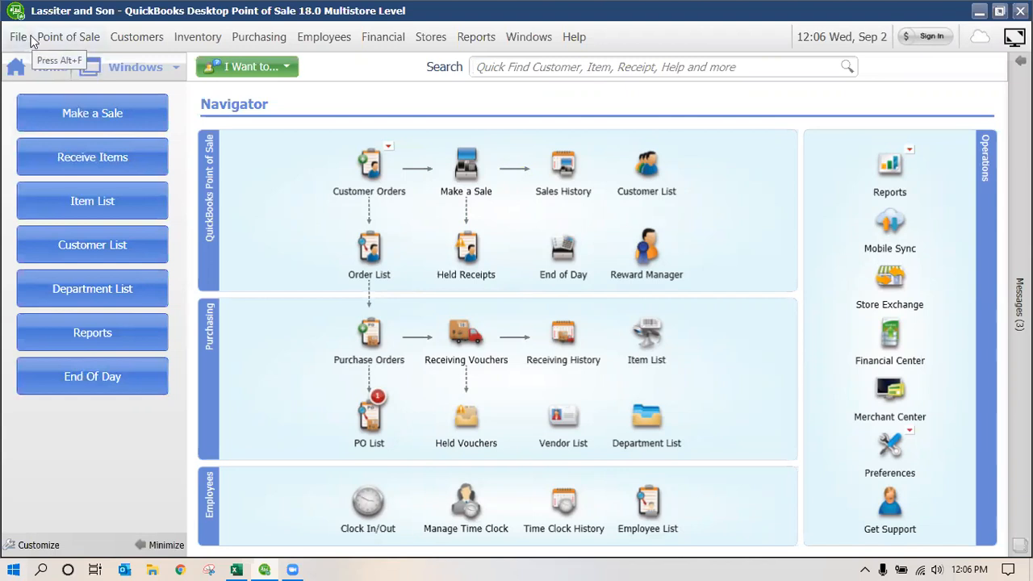
pyautogui.click(66, 37)
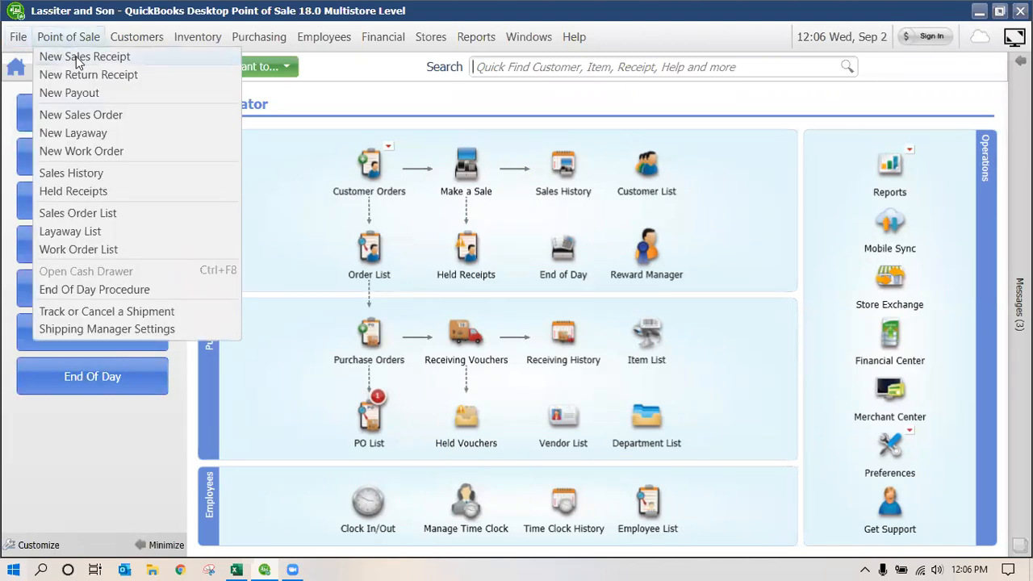
pyautogui.moveTo(133, 42)
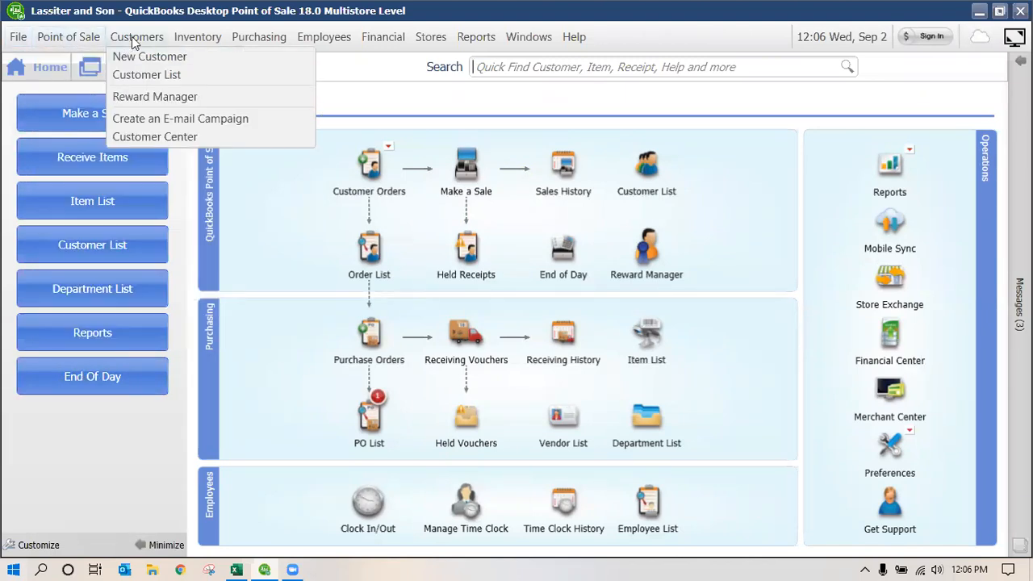
pyautogui.click(404, 139)
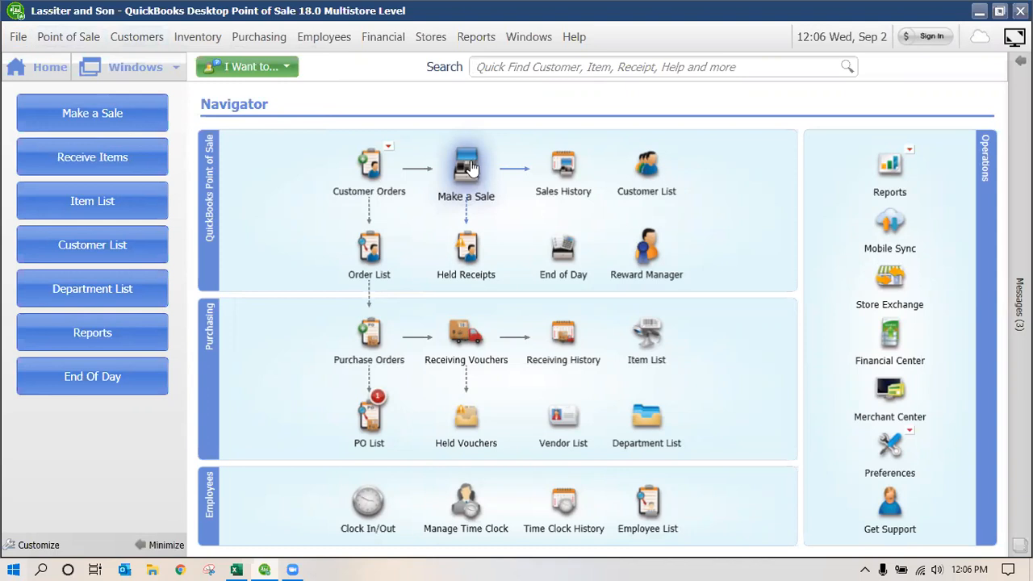
# - Start a new sale, dismissing the PIN pad notice, so that a blank sales receipt is open
pyautogui.click(436, 192)
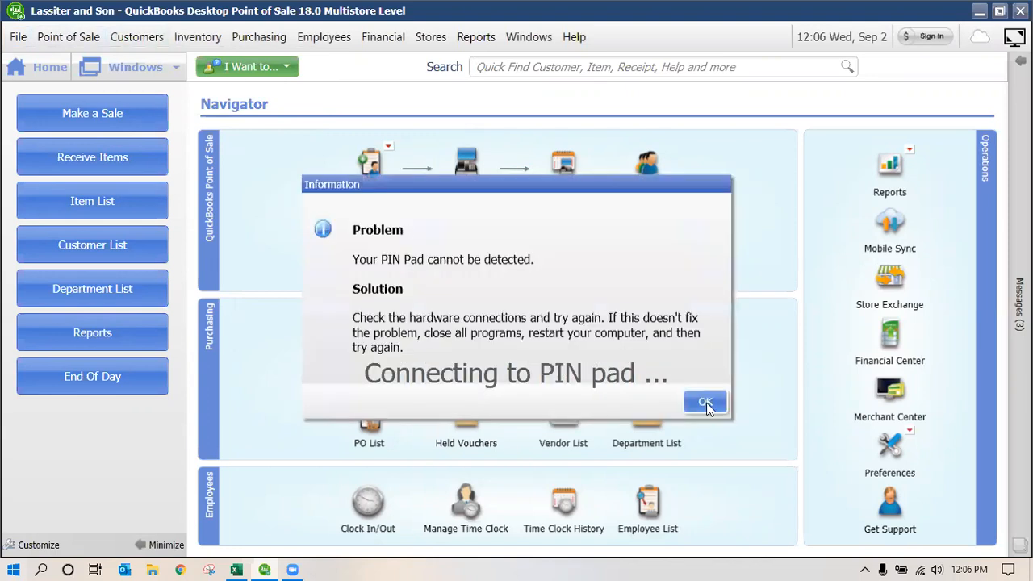
pyautogui.click(708, 403)
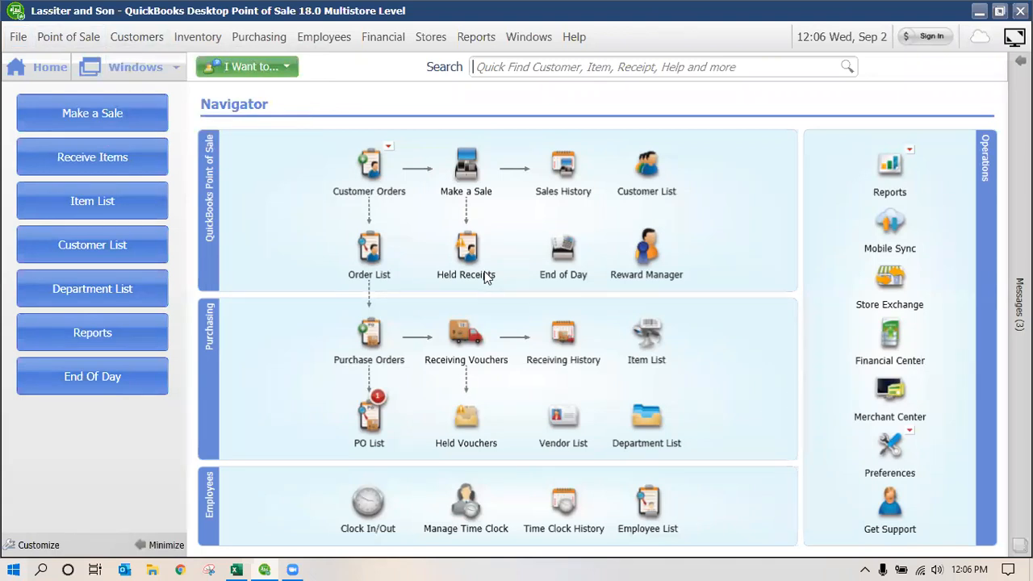
pyautogui.click(487, 183)
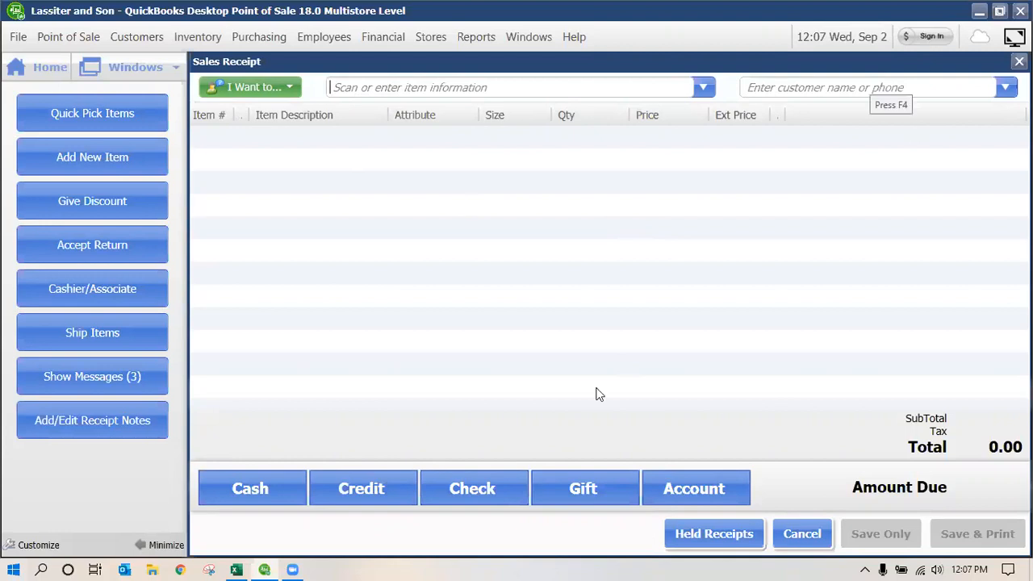
pyautogui.click(694, 499)
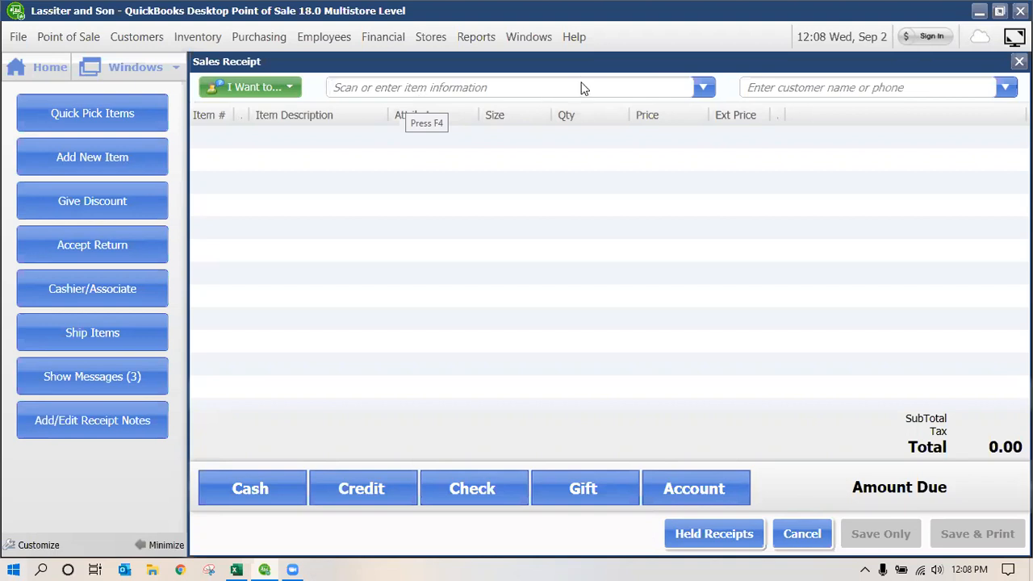
# - Look up "baron" in the item search and add the black size S Barons T Shirt with serial number 123456
pyautogui.write('bar')
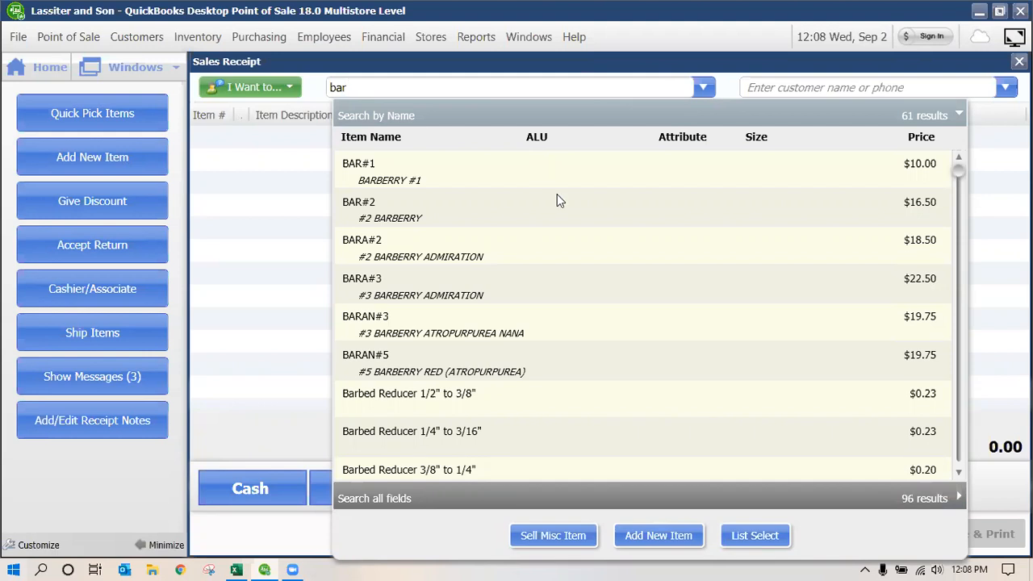
pyautogui.scroll(-1, 556, 209)
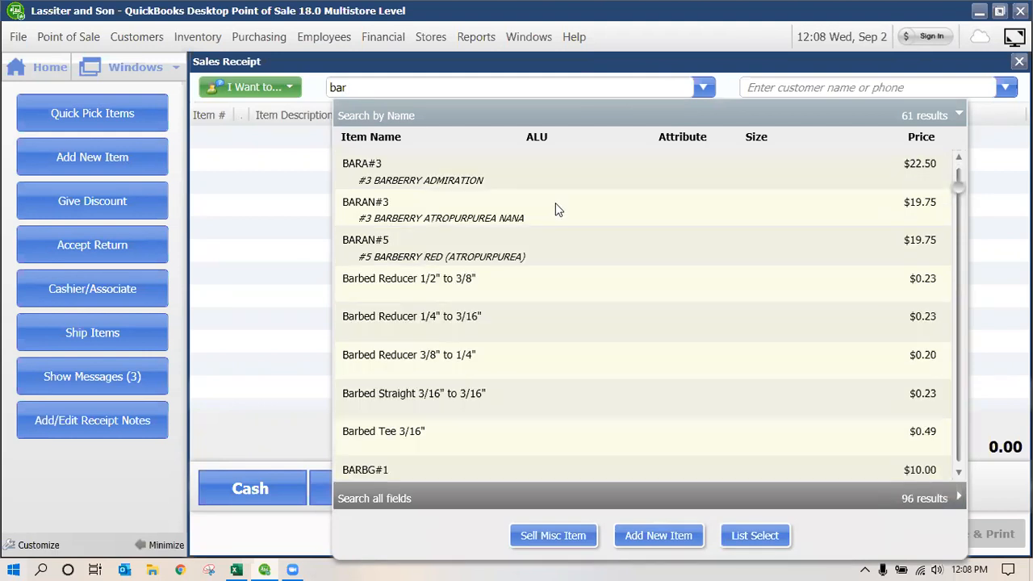
pyautogui.scroll(1, 555, 205)
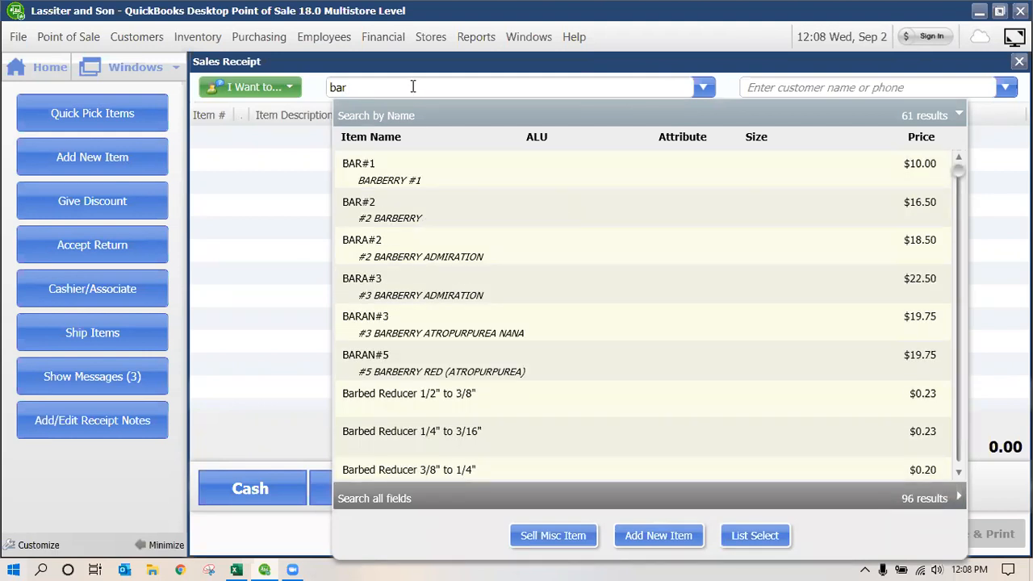
pyautogui.write('o')
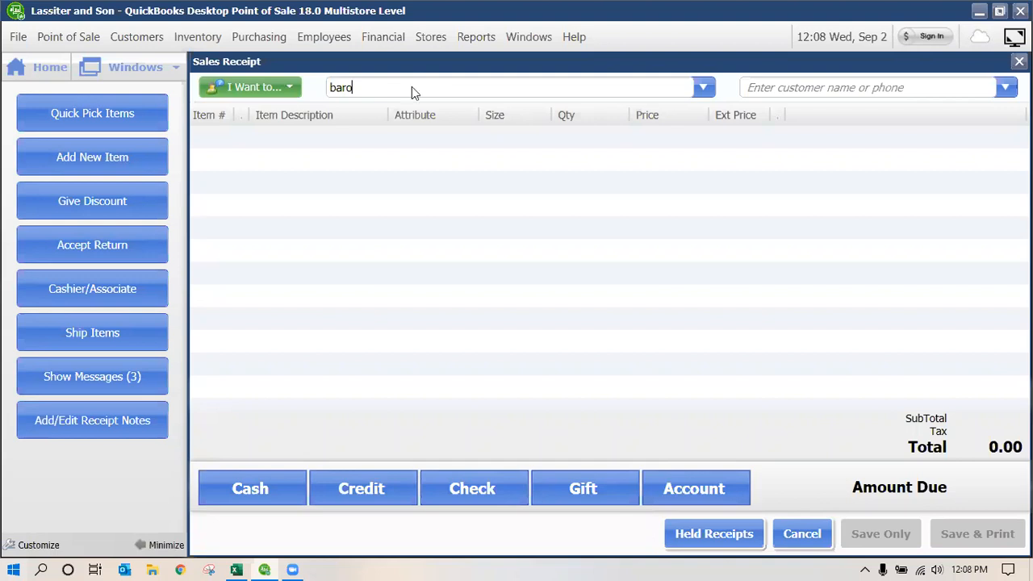
pyautogui.write('n')
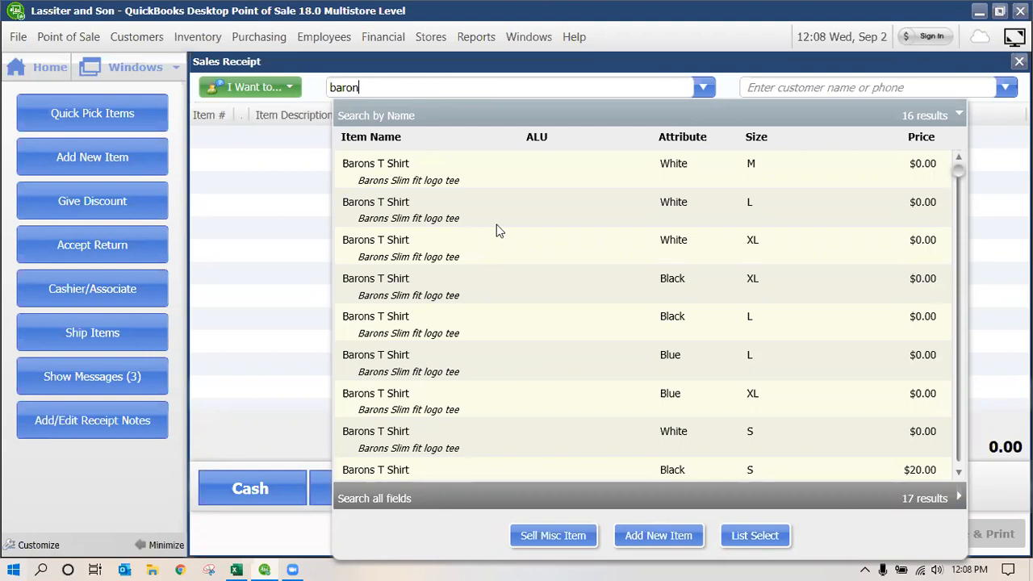
pyautogui.scroll(-3, 544, 276)
pyautogui.scroll(1, 532, 282)
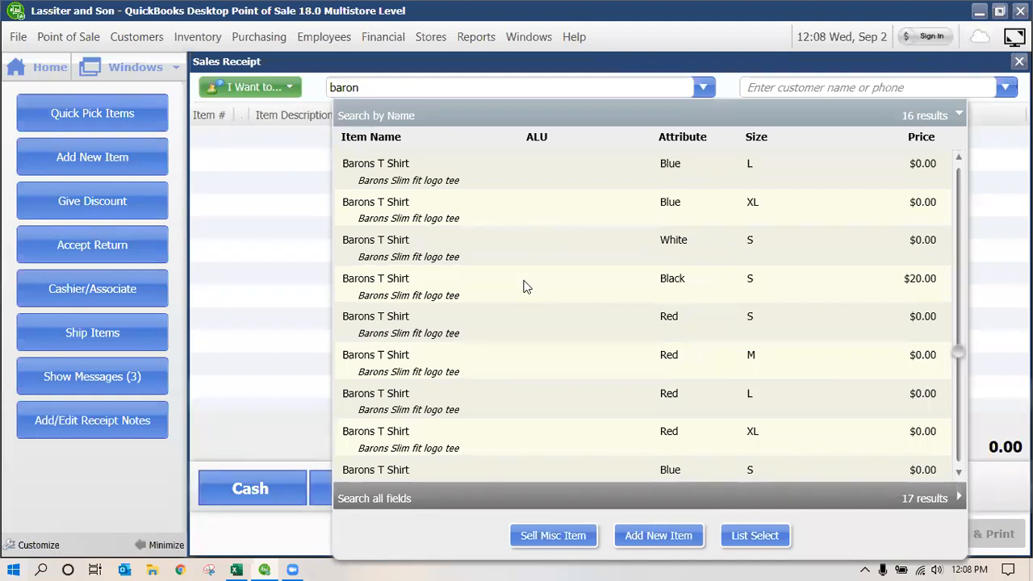
pyautogui.click(524, 287)
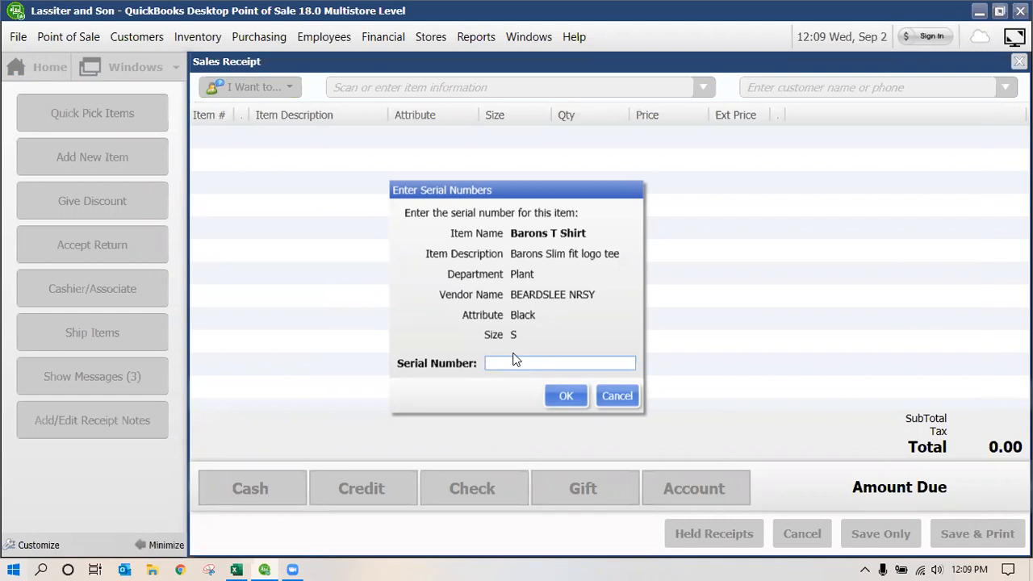
pyautogui.write('123456')
pyautogui.press('Return')
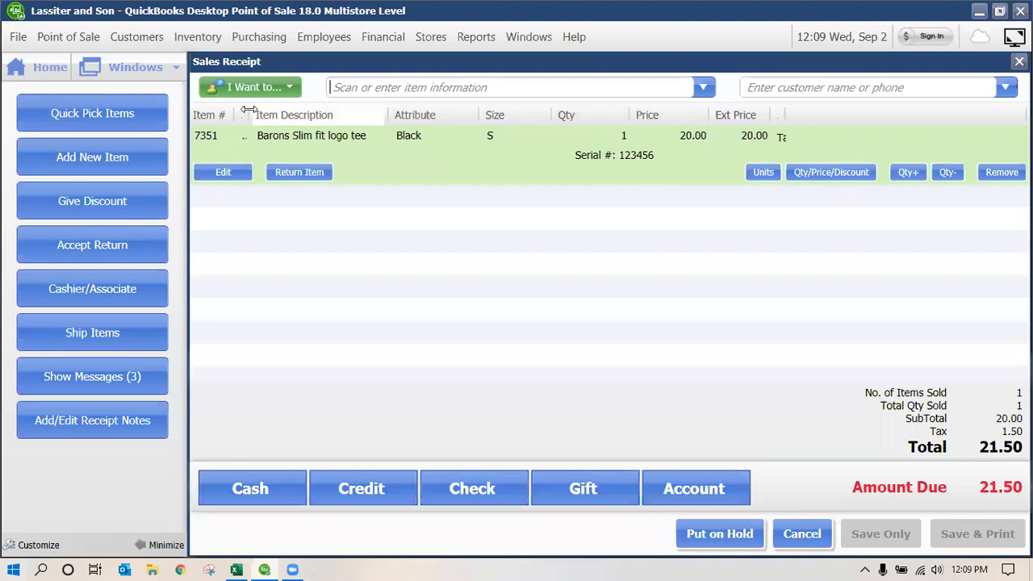
# - Widen the receipt's Item Name column and add a second black size S Barons T Shirt with serial number 1444
pyautogui.moveTo(249, 109); pyautogui.dragTo(315, 113)
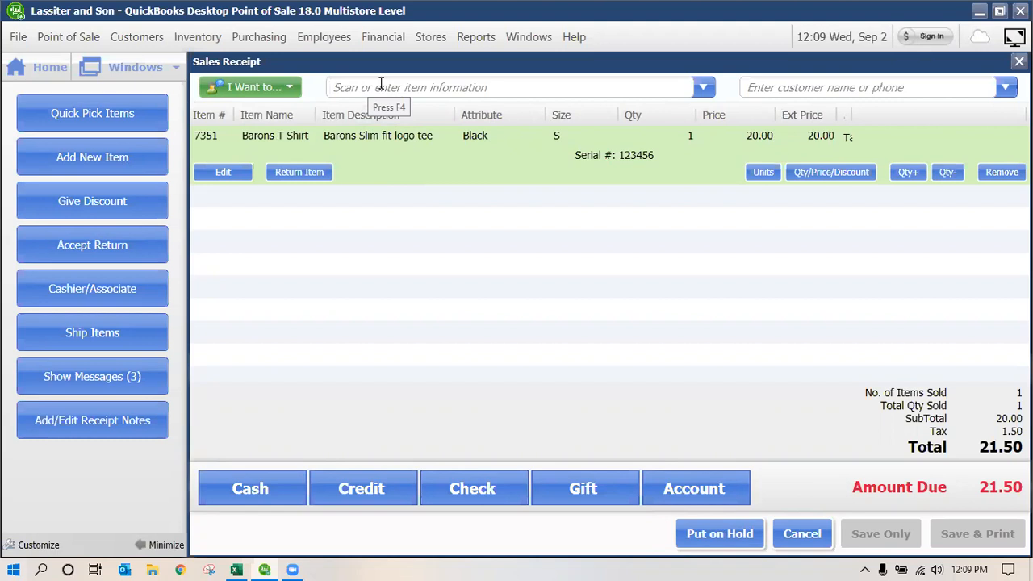
pyautogui.write('7')
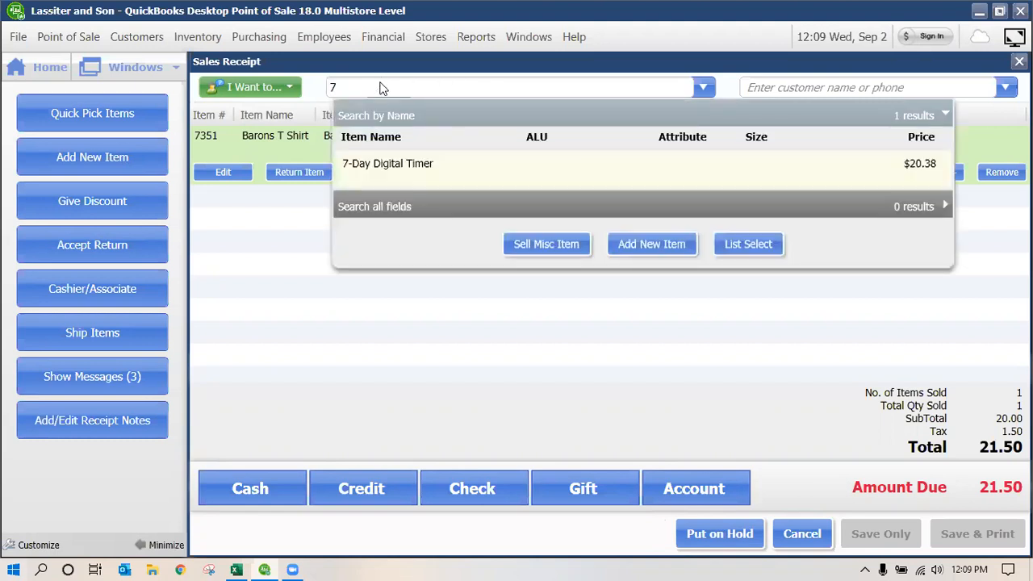
pyautogui.press('BackSpace')
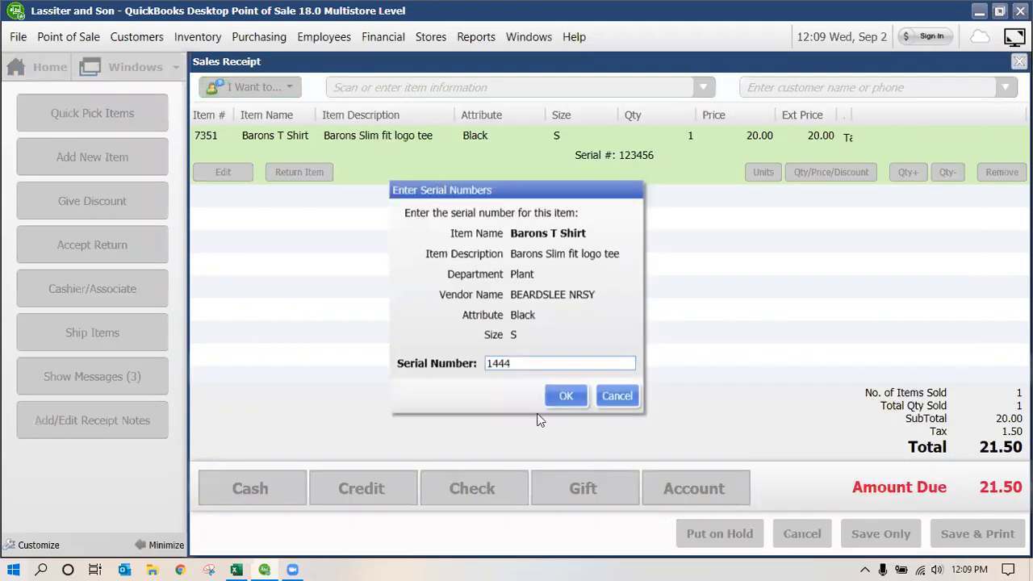
pyautogui.press('Return')
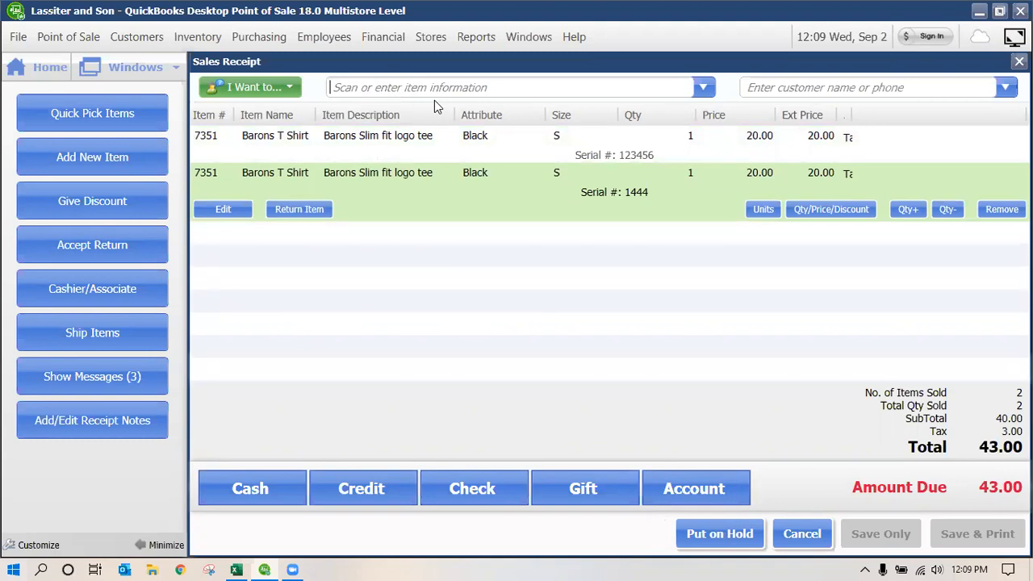
# - Look up "he" in the item search and add Helios 11 4 Light 240v w/ trigg to the receipt
pyautogui.write('h')
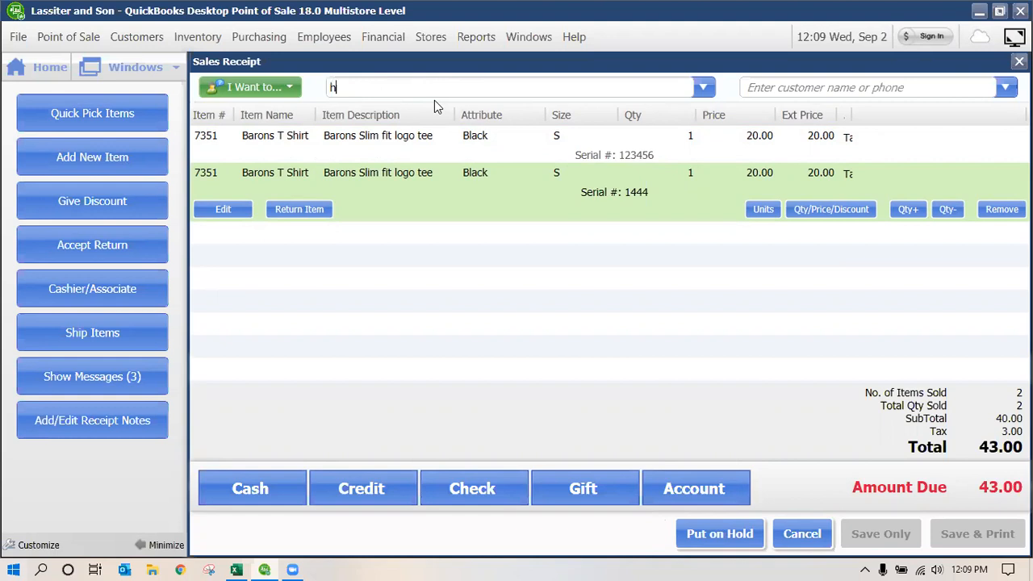
pyautogui.write('e')
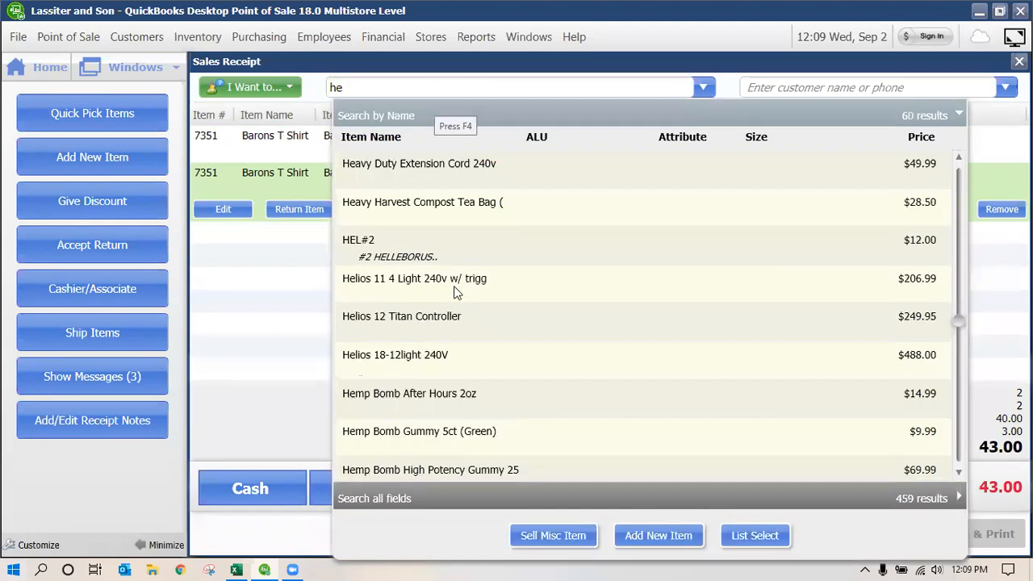
pyautogui.click(454, 287)
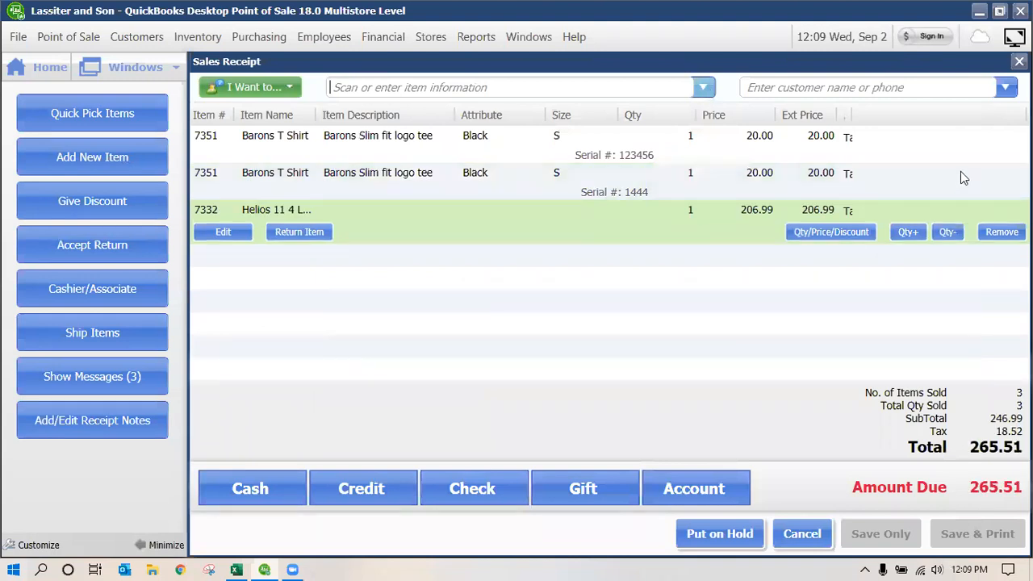
# - Browse the full inventory item list, close it without adding anything, and leave the current receipt on hold
pyautogui.moveTo(961, 171); pyautogui.dragTo(959, 276)
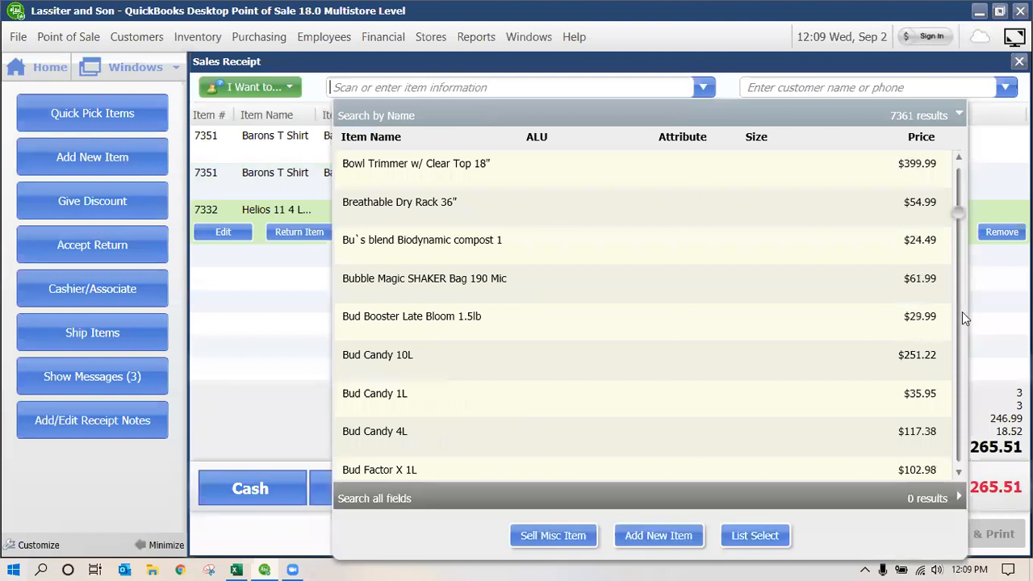
pyautogui.moveTo(973, 400); pyautogui.dragTo(973, 400)
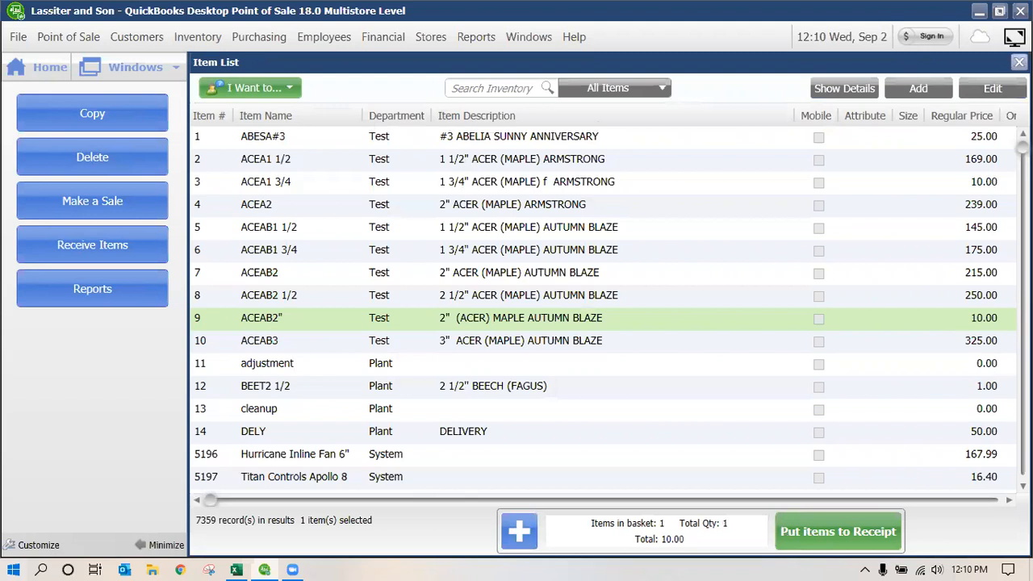
pyautogui.click(1019, 62)
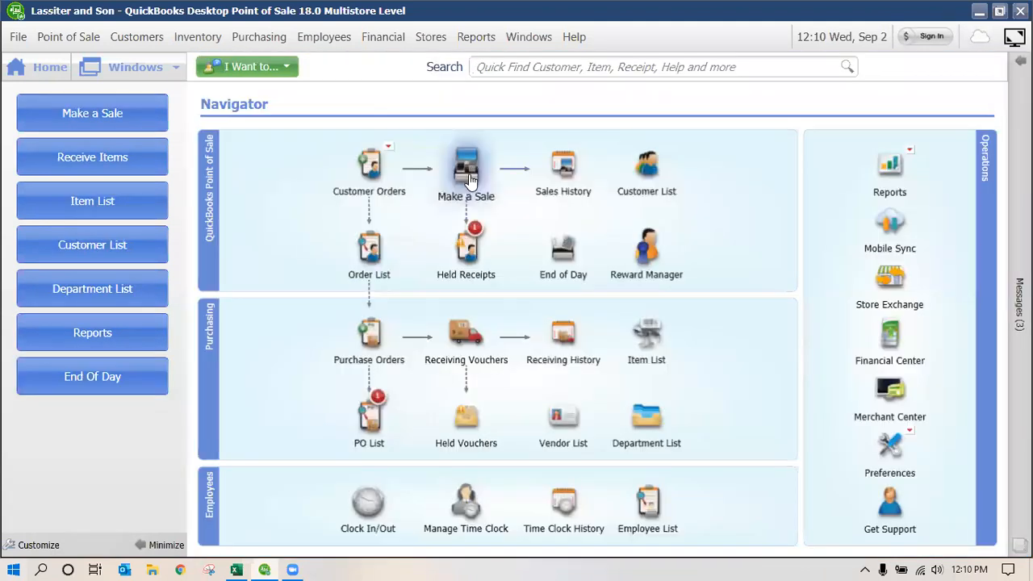
# - Start a new sale, dismiss the PIN pad notice, and bring back the held receipt
pyautogui.click(467, 174)
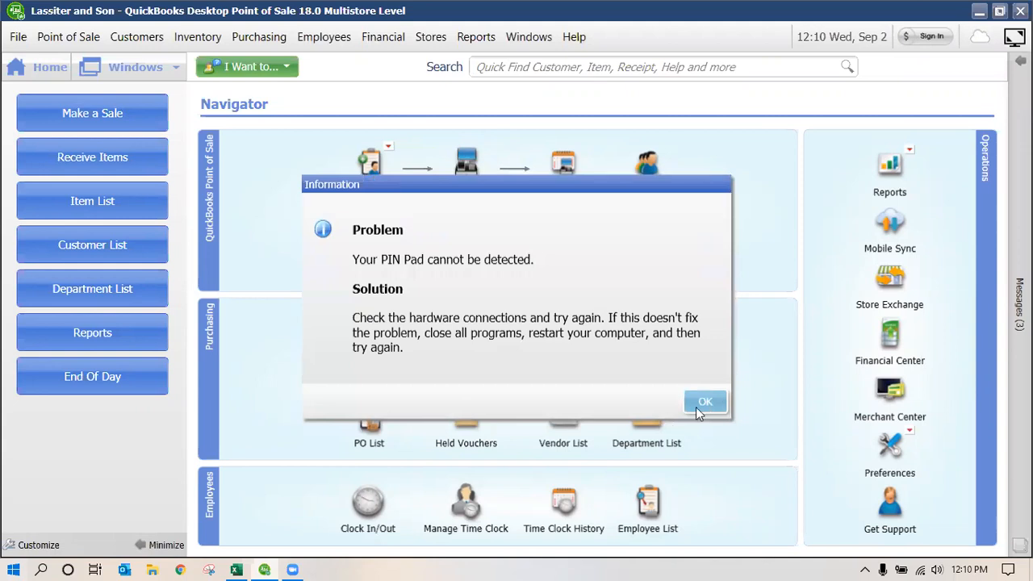
pyautogui.click(701, 410)
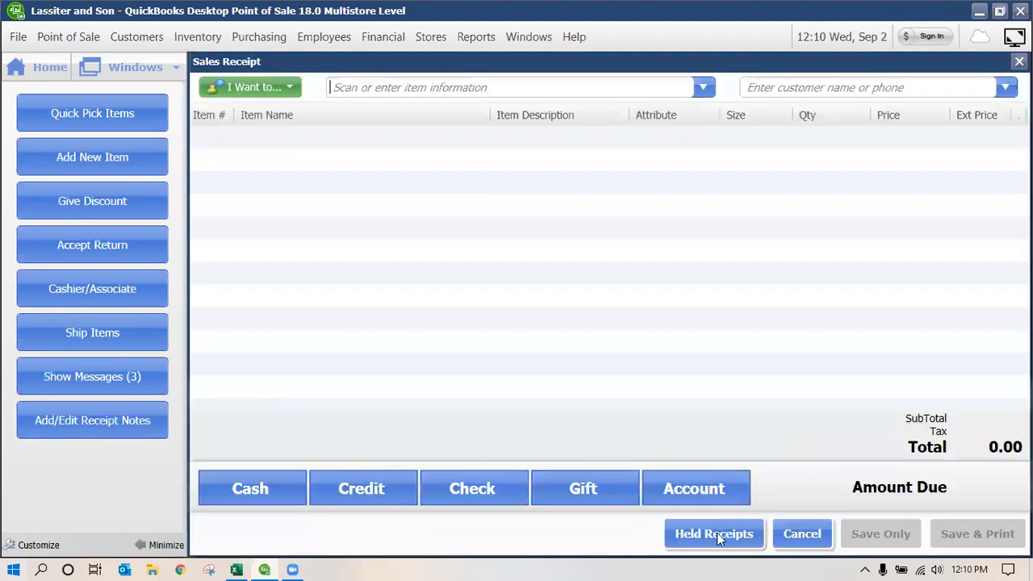
pyautogui.click(714, 534)
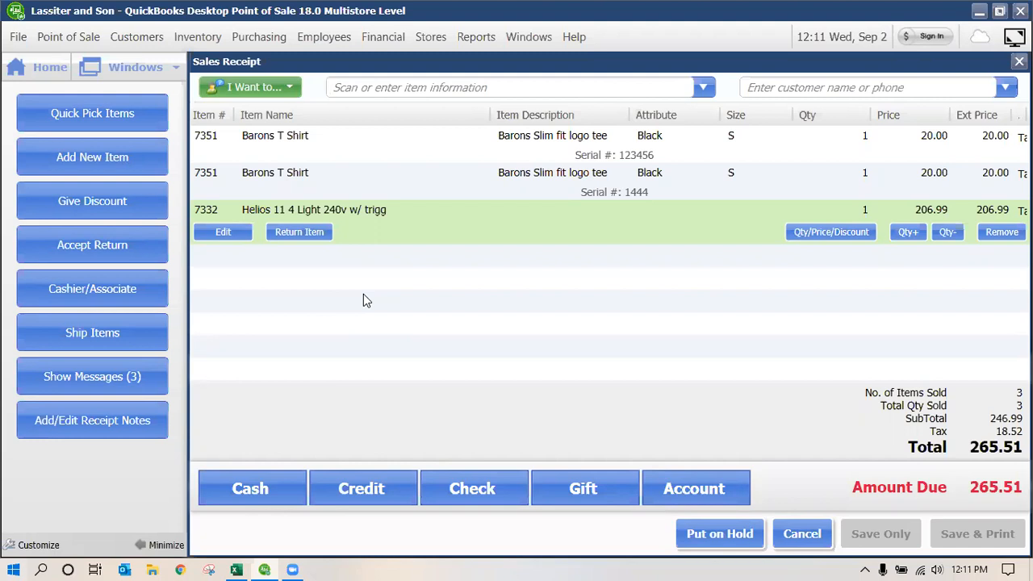
# - Sell a miscellaneous item on the receipt with a unit price of 10.00
pyautogui.click(265, 90)
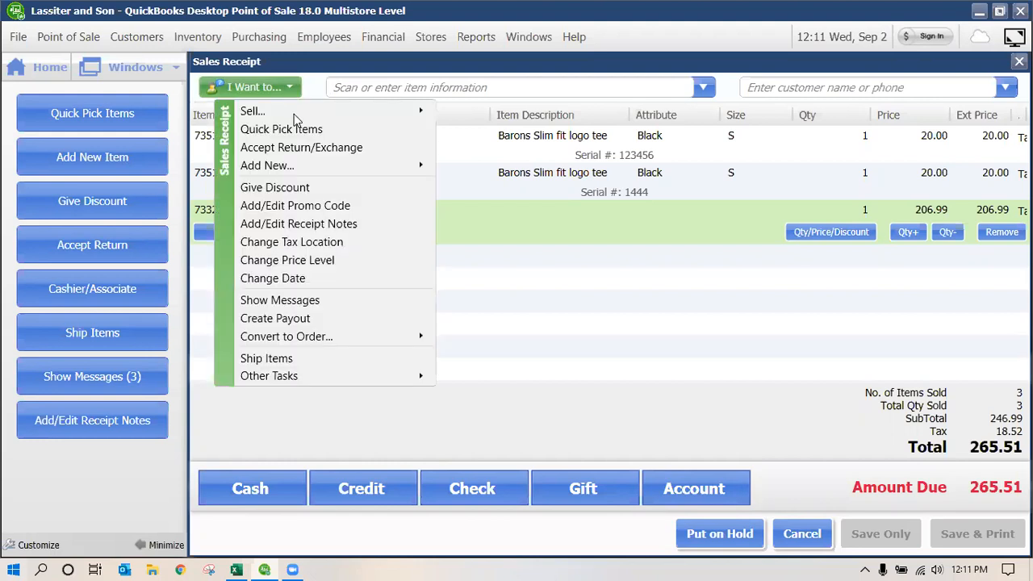
pyautogui.moveTo(407, 111)
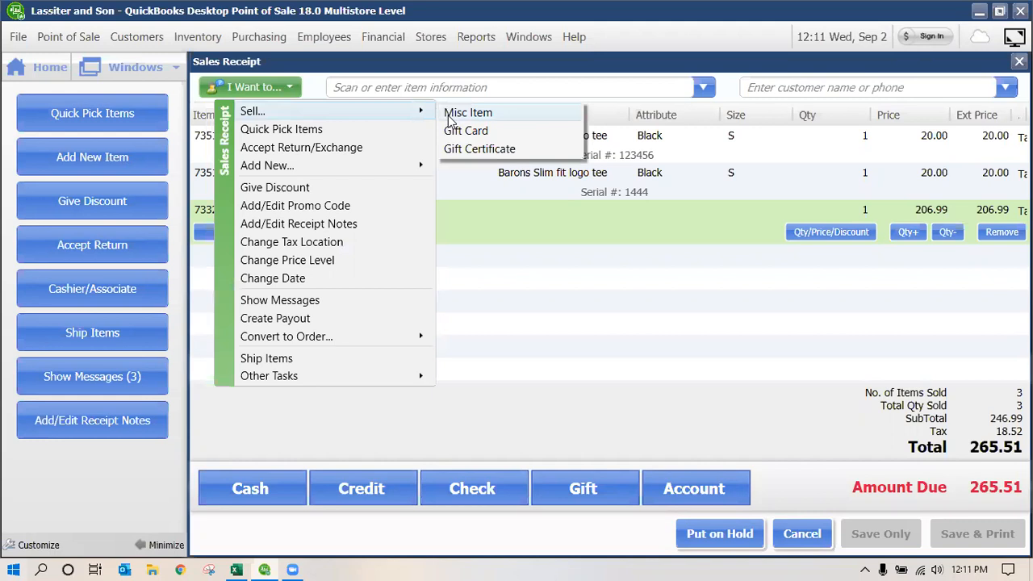
pyautogui.click(471, 174)
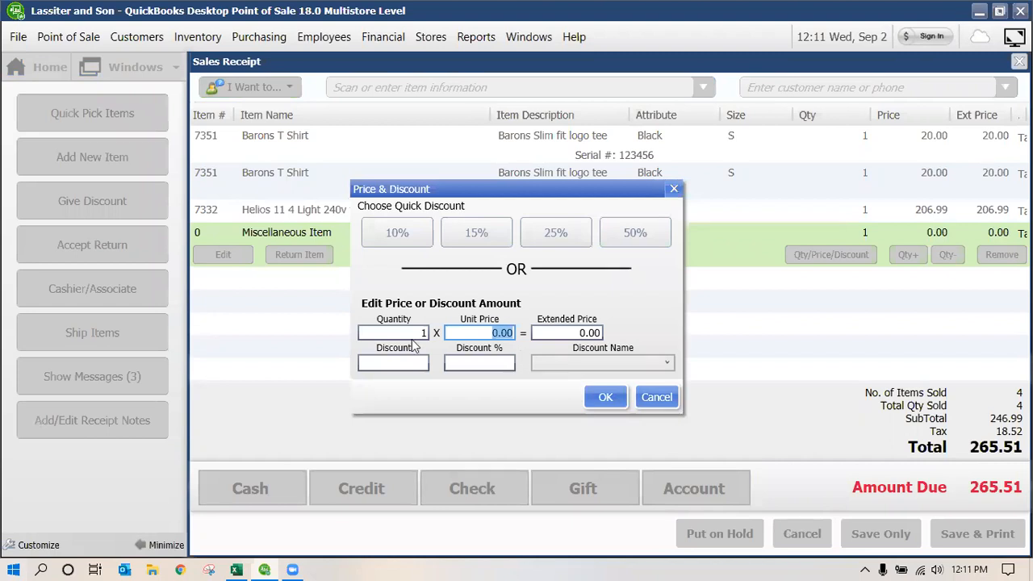
pyautogui.write('10')
pyautogui.press('Return')
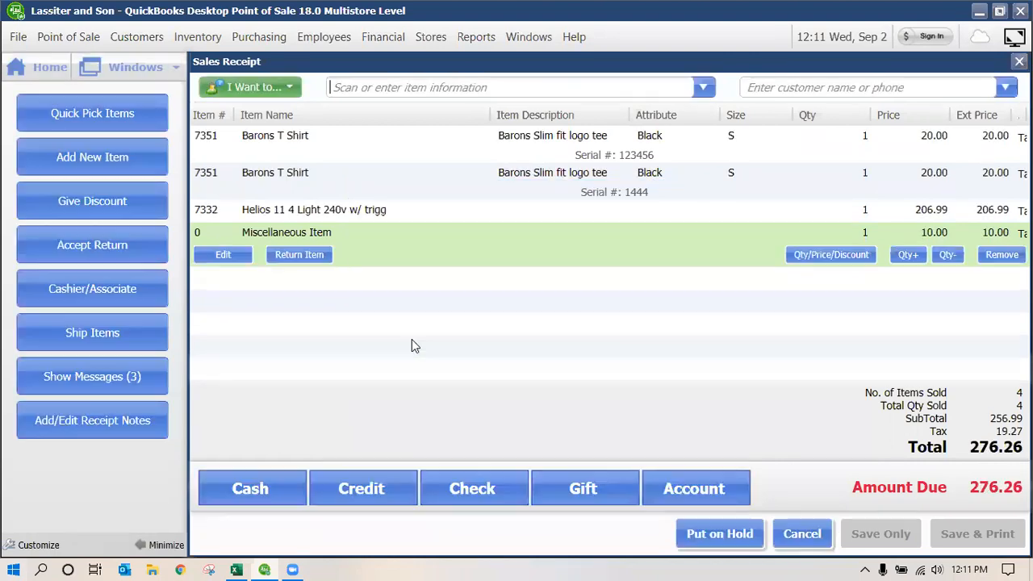
# - Rename the miscellaneous item on the receipt as "missing tag - blue tee"
pyautogui.click(328, 234)
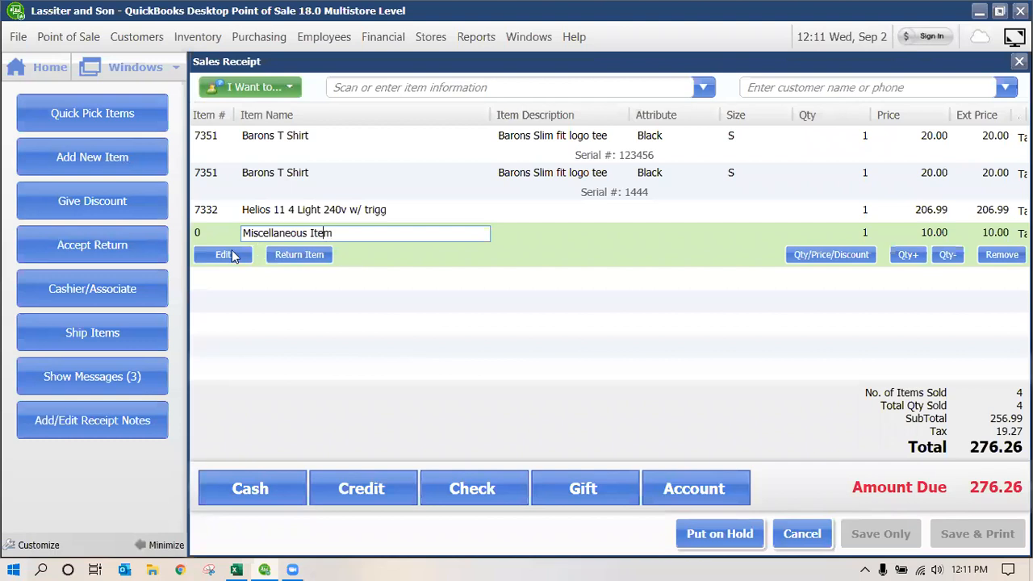
pyautogui.click(231, 255)
pyautogui.write('missing ')
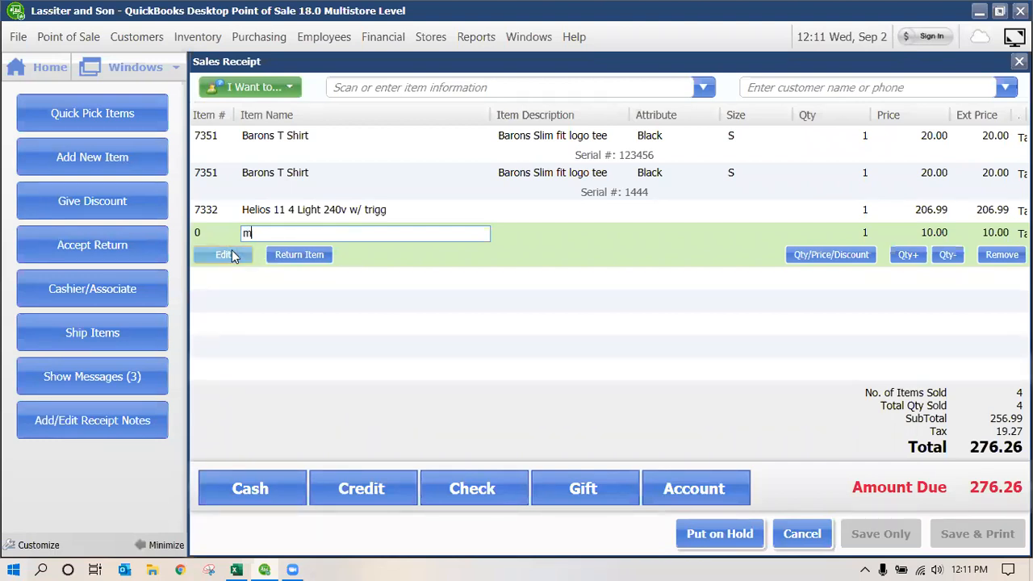
pyautogui.write('tag - blue tee')
pyautogui.click(298, 213)
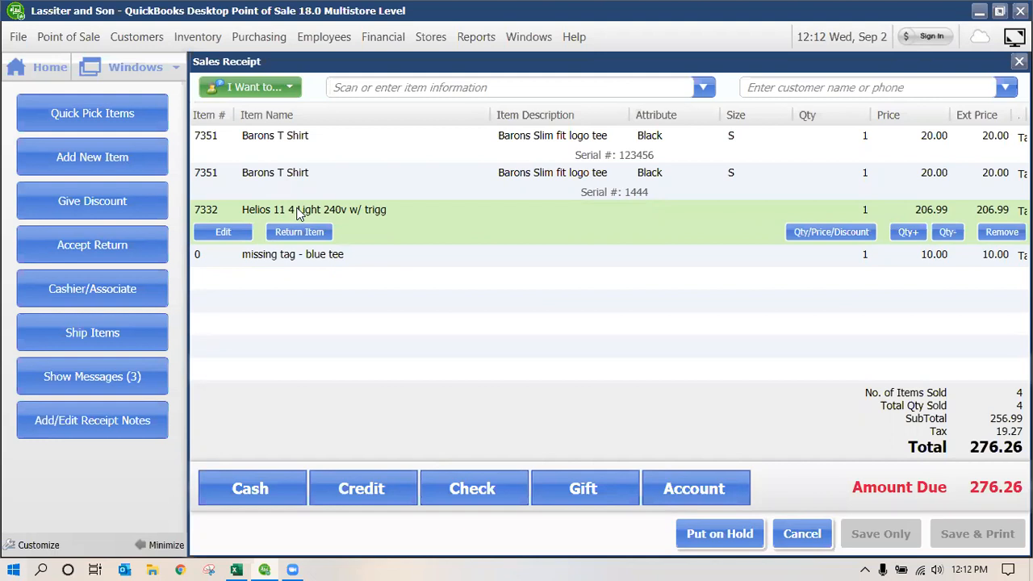
# - Look up the customer by last name, add them to the receipt, and enroll them in the Rewards Program
pyautogui.click(818, 89)
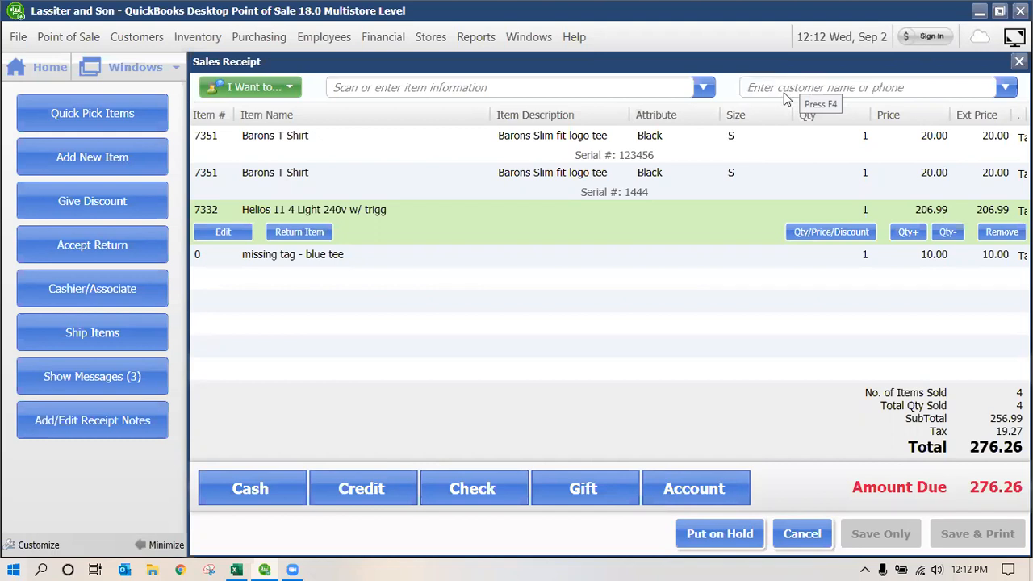
pyautogui.write('John')
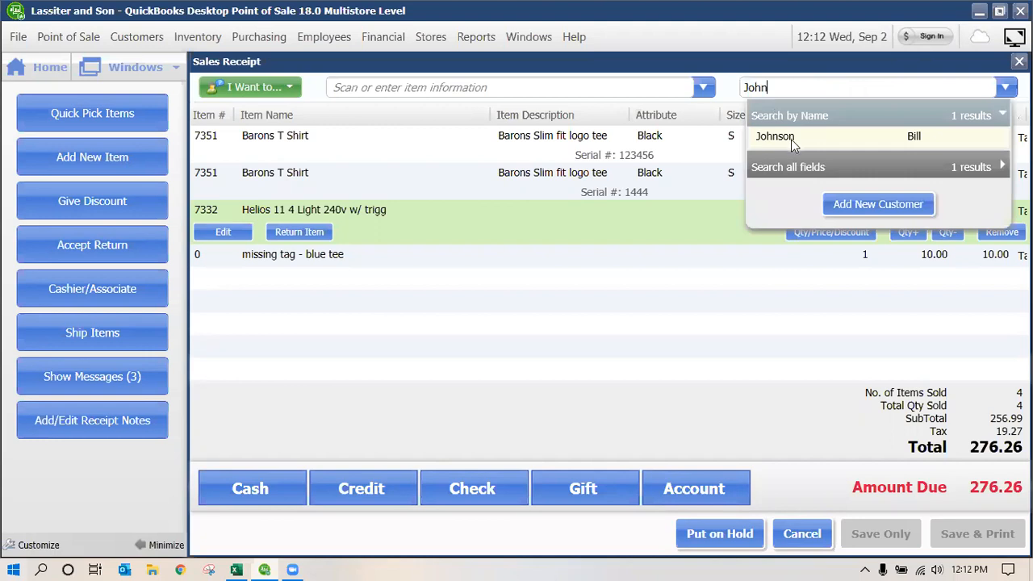
pyautogui.press('Return')
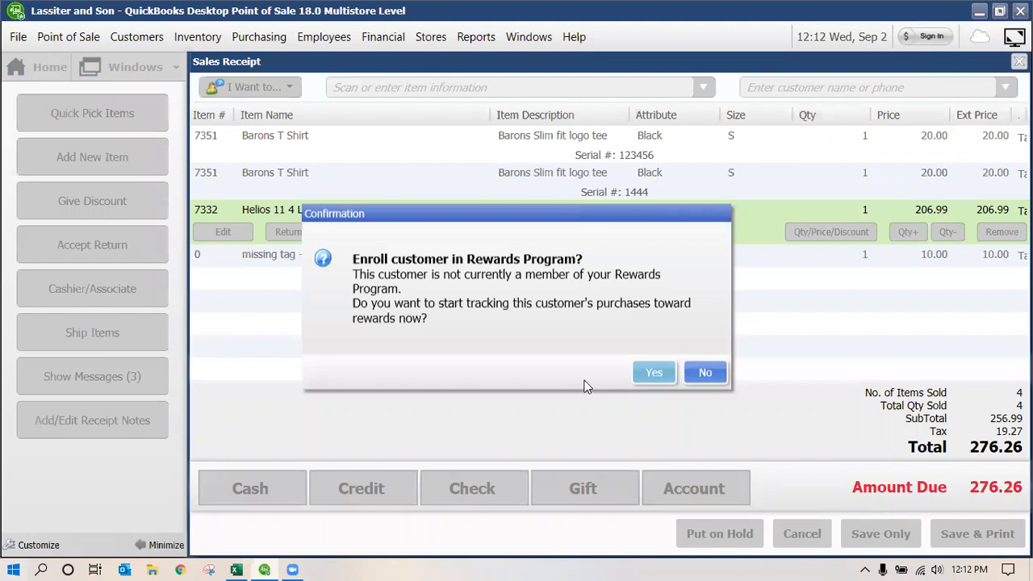
pyautogui.click(652, 374)
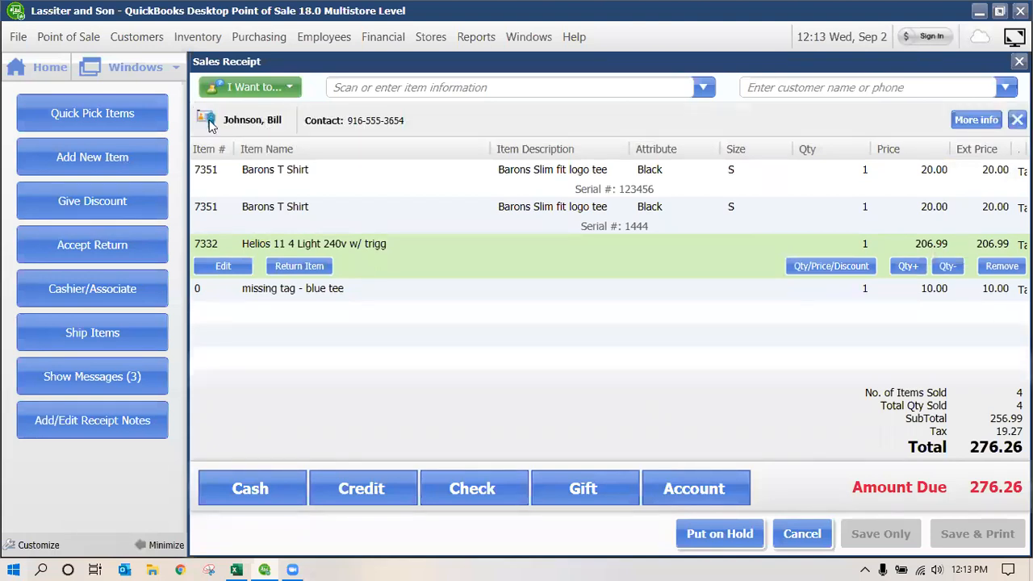
pyautogui.moveTo(214, 125)
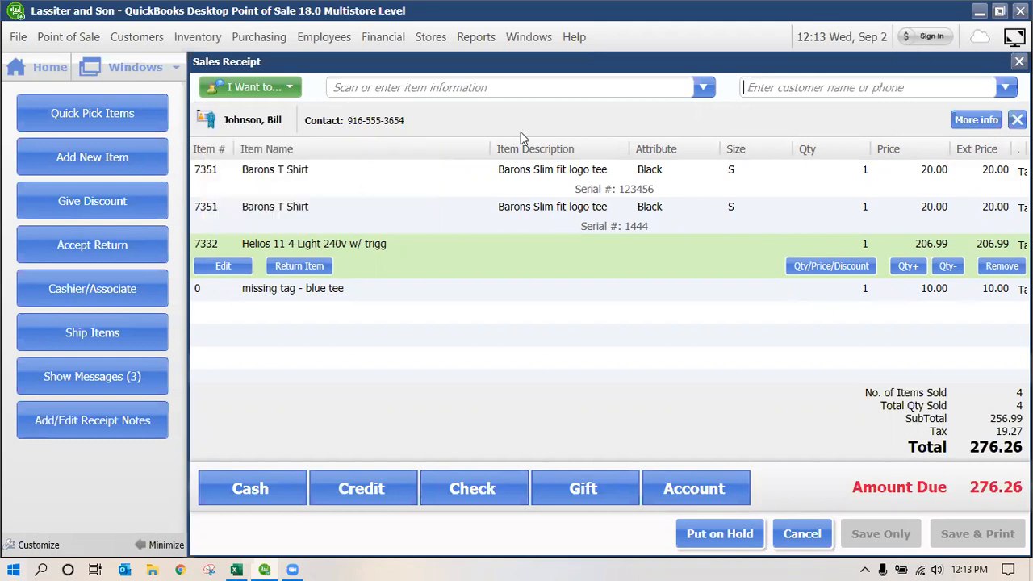
pyautogui.click(795, 89)
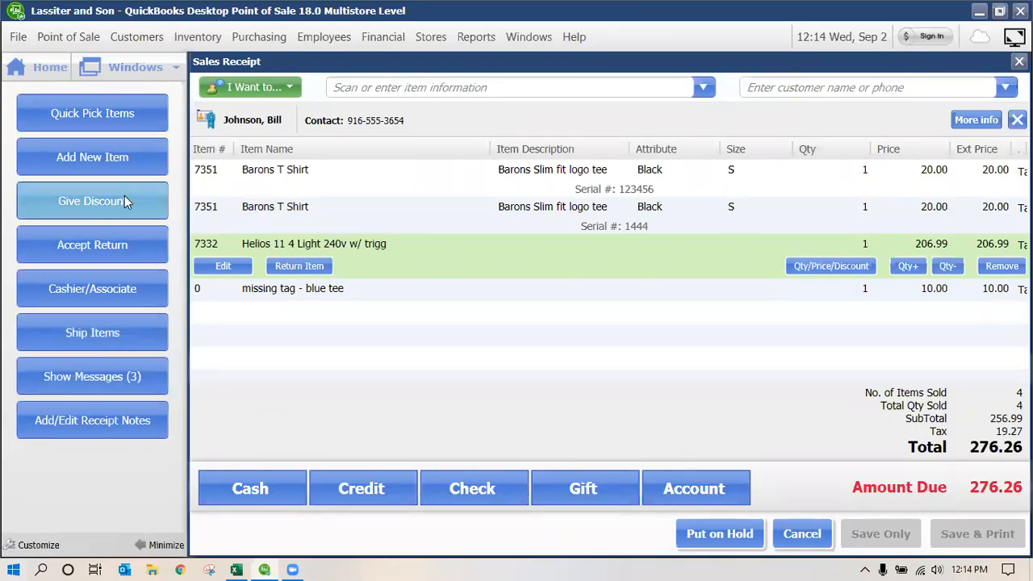
# - Give a 12.5% discount on the entire receipt
pyautogui.click(109, 205)
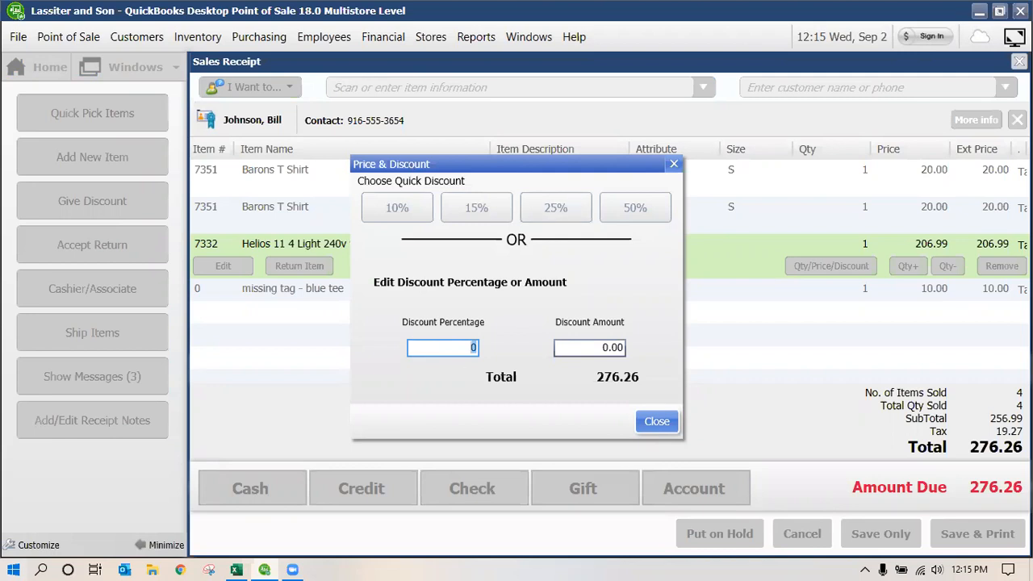
pyautogui.write('12.5')
pyautogui.click(658, 427)
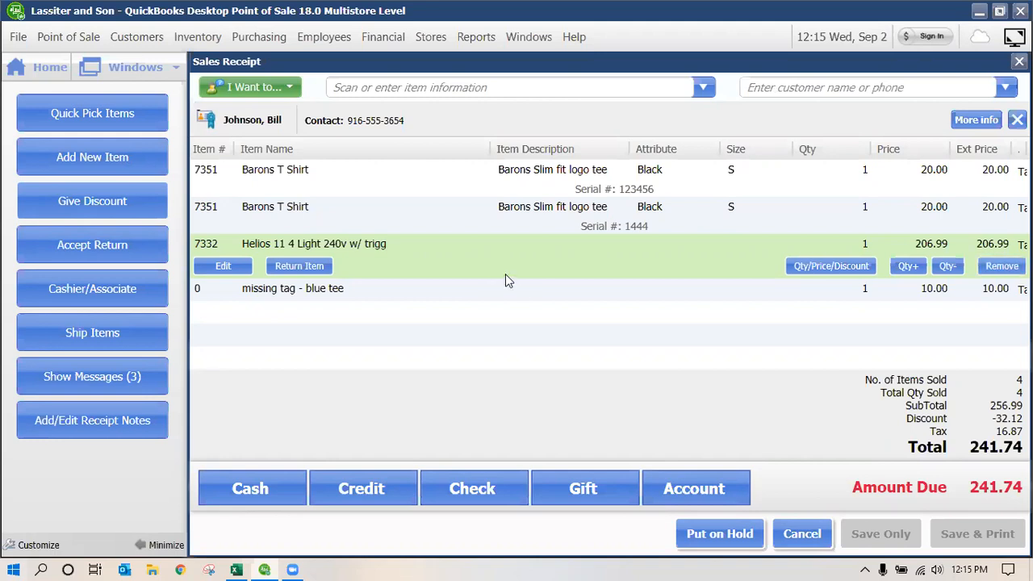
# - Apply a 12.50% line discount to the Barons T Shirt with serial number 123456
pyautogui.click(857, 201)
pyautogui.click(860, 185)
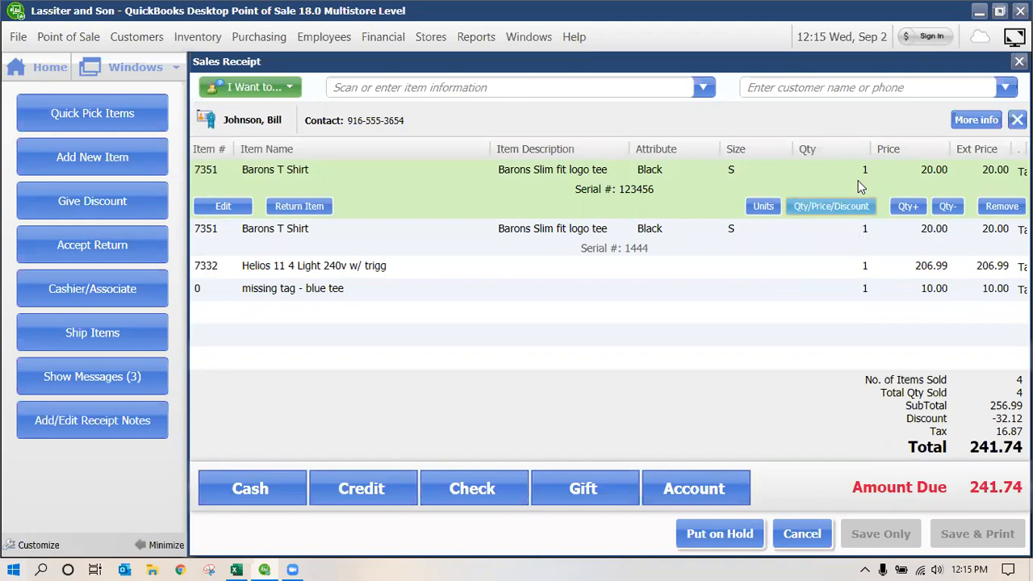
pyautogui.press('F6')
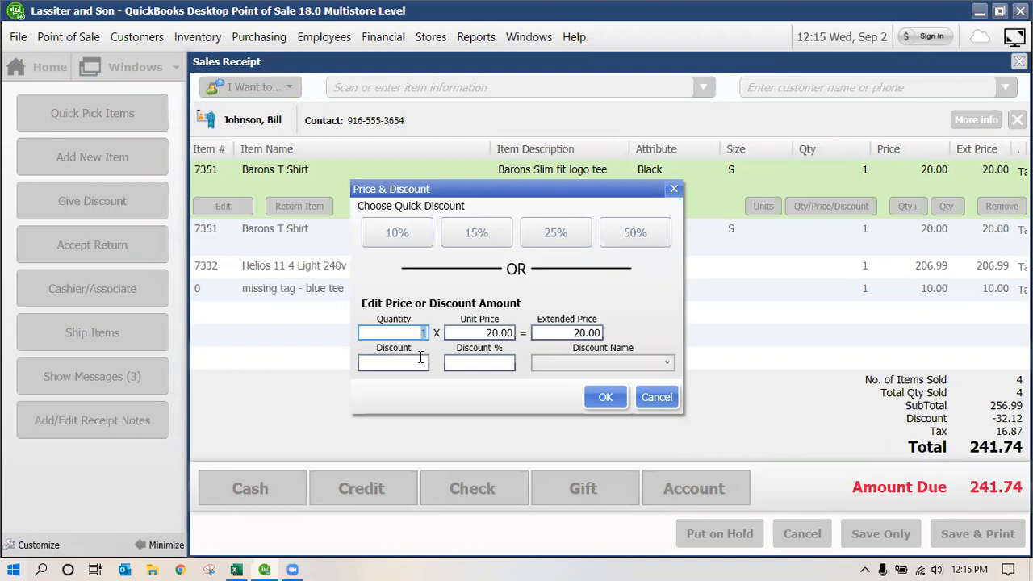
pyautogui.click(483, 362)
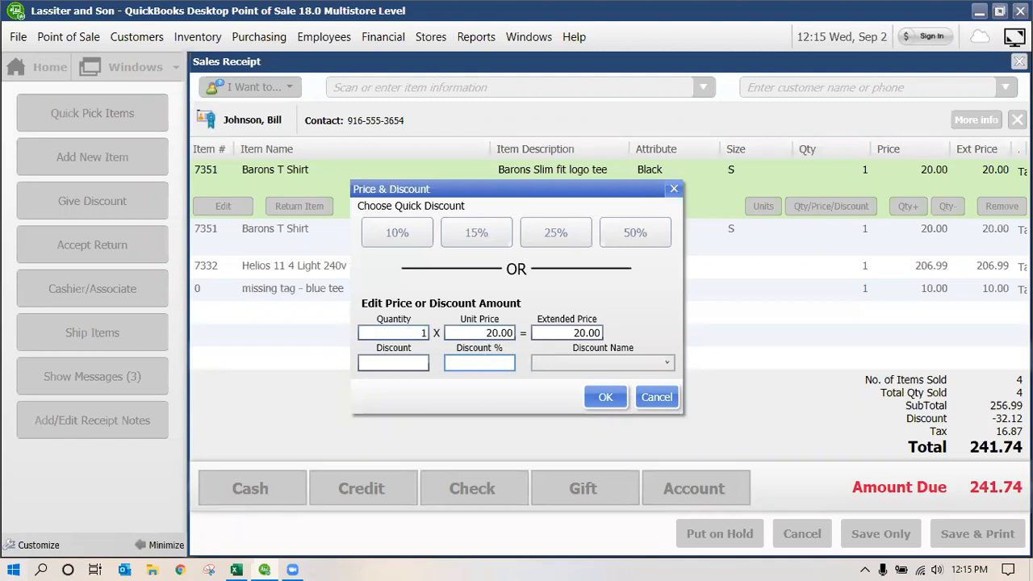
pyautogui.click(608, 399)
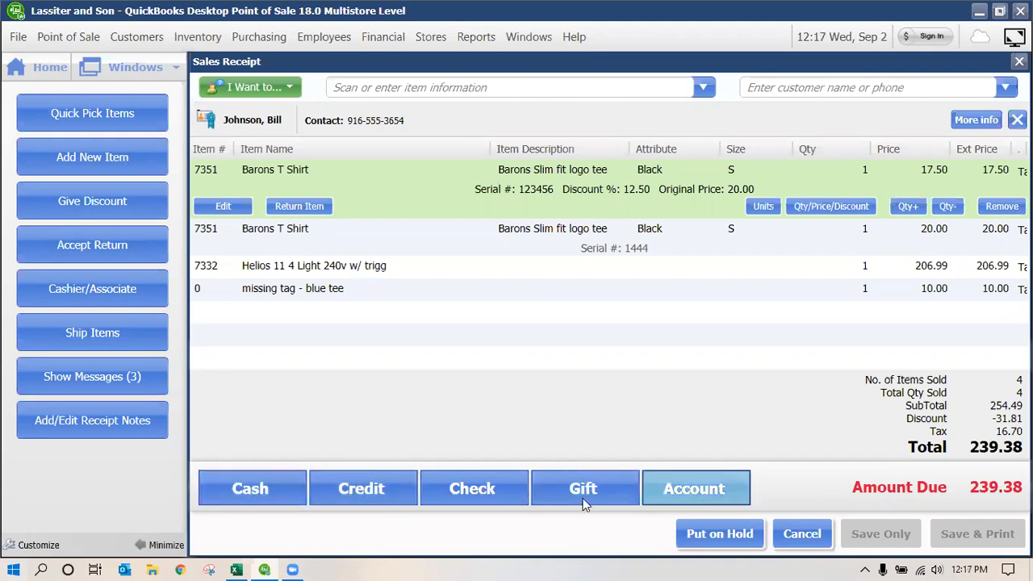
# - View the available gift payment types and close the list without choosing one
pyautogui.click(561, 498)
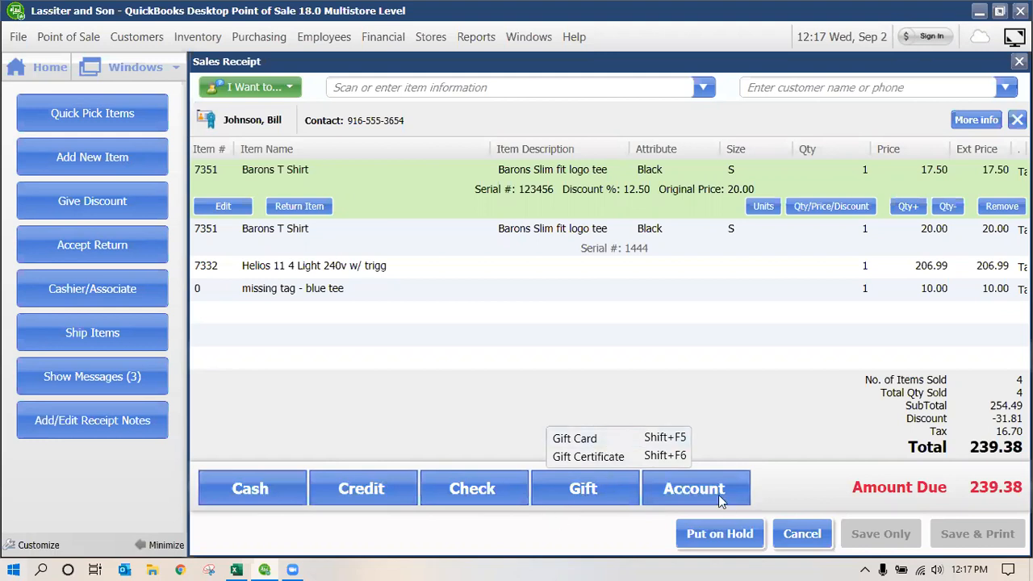
pyautogui.click(824, 448)
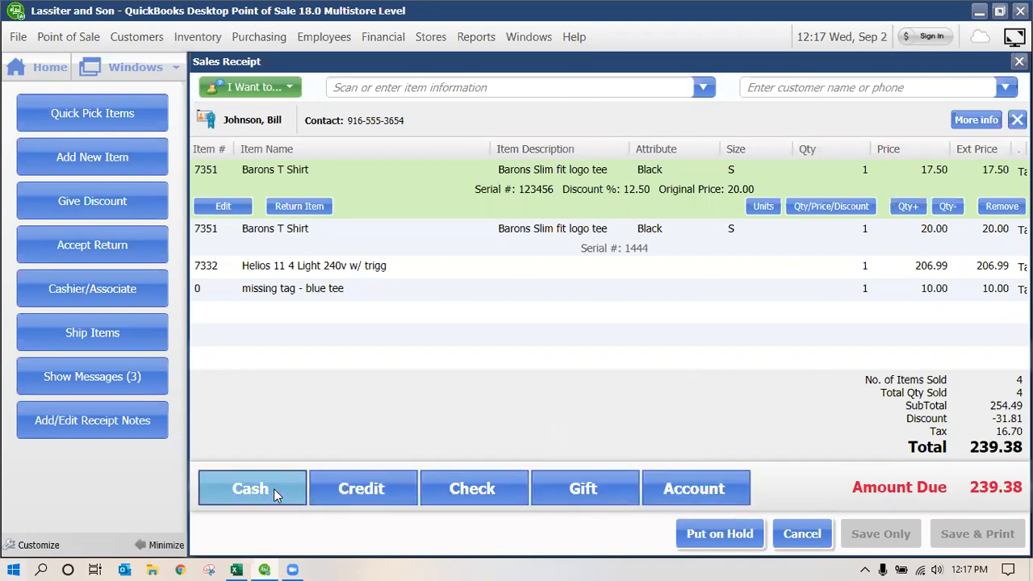
# - Try to take a cash payment and complete the required discount name for the discounted Barons T Shirt
pyautogui.click(274, 494)
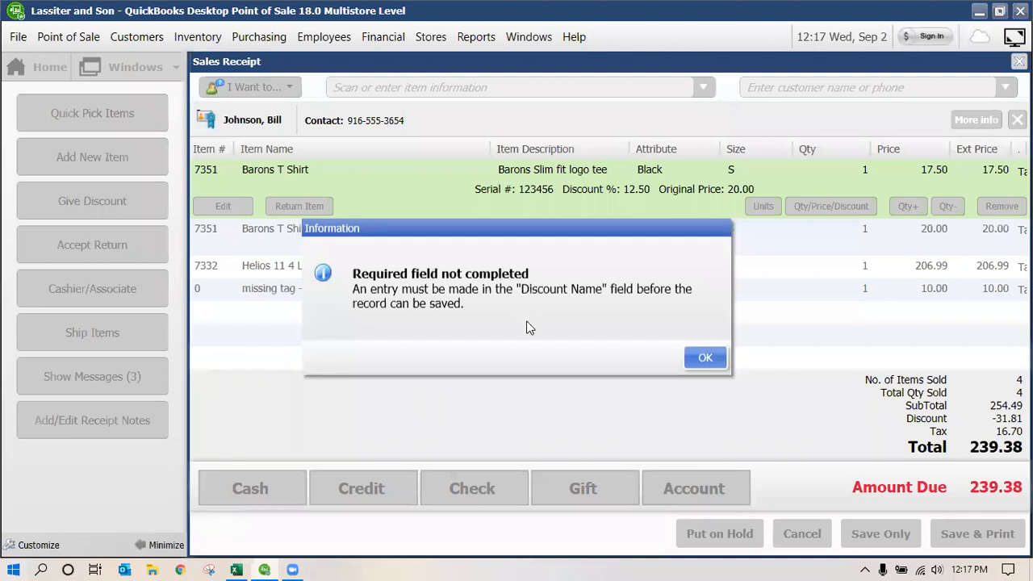
pyautogui.click(705, 361)
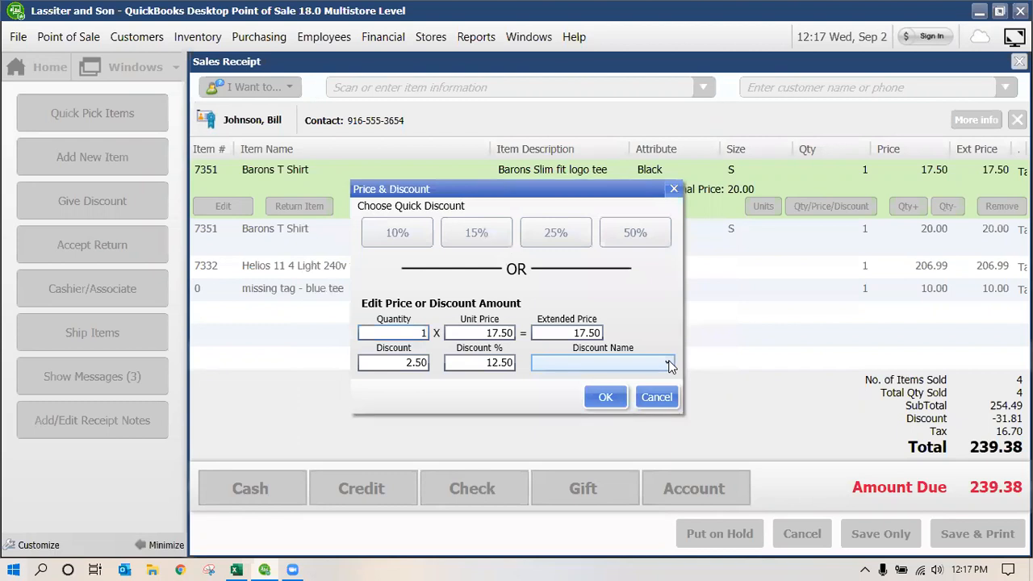
pyautogui.click(669, 364)
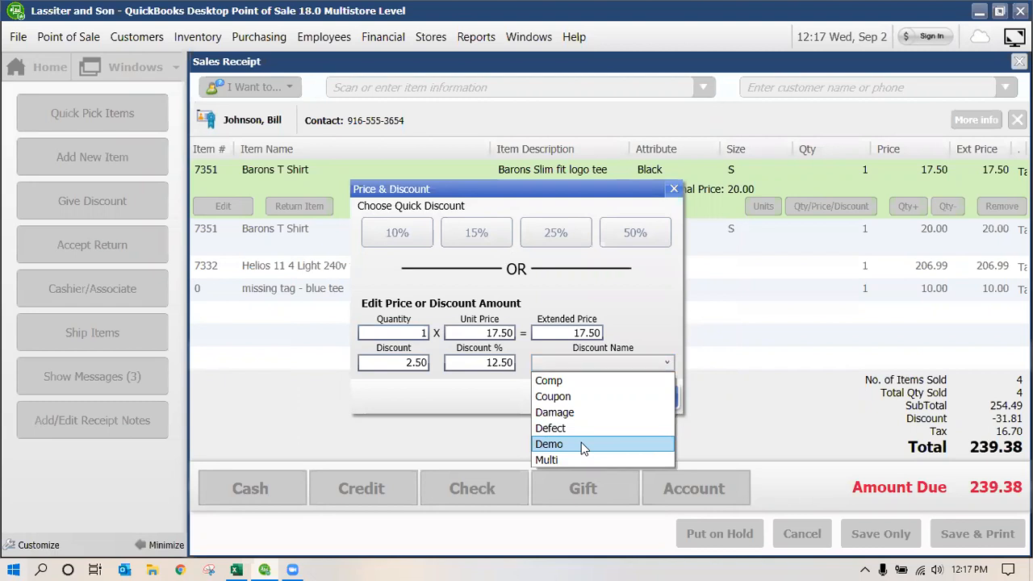
pyautogui.click(604, 401)
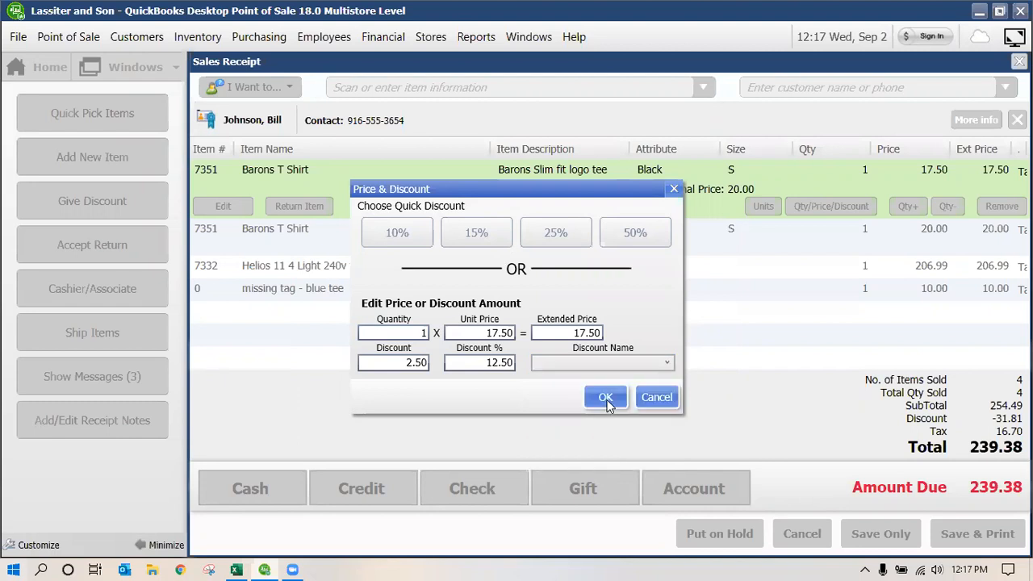
pyautogui.click(602, 402)
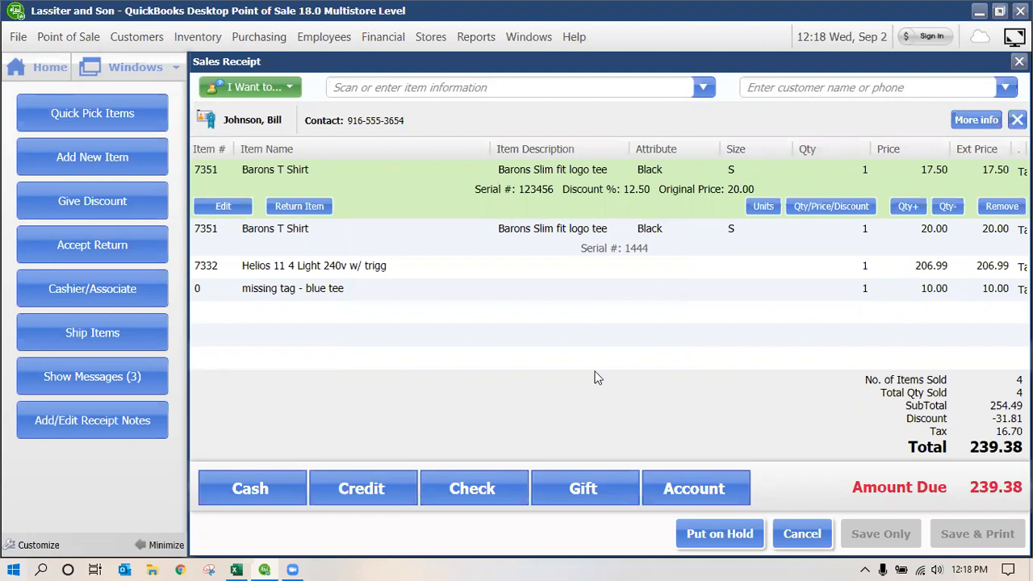
# - Record a partial cash payment of 65.00 on the receipt
pyautogui.click(257, 493)
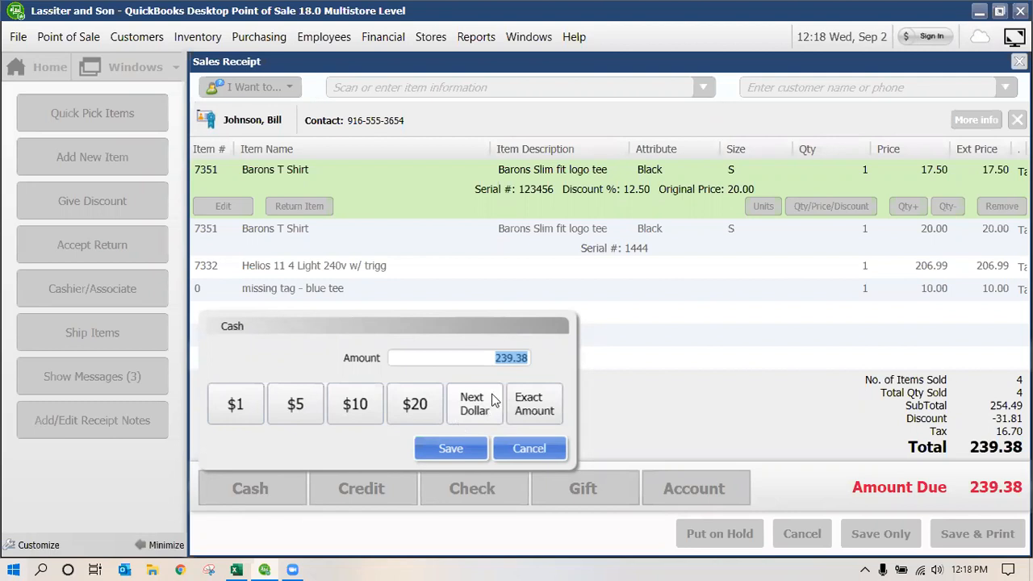
pyautogui.click(425, 405)
pyautogui.click(426, 404)
pyautogui.click(425, 405)
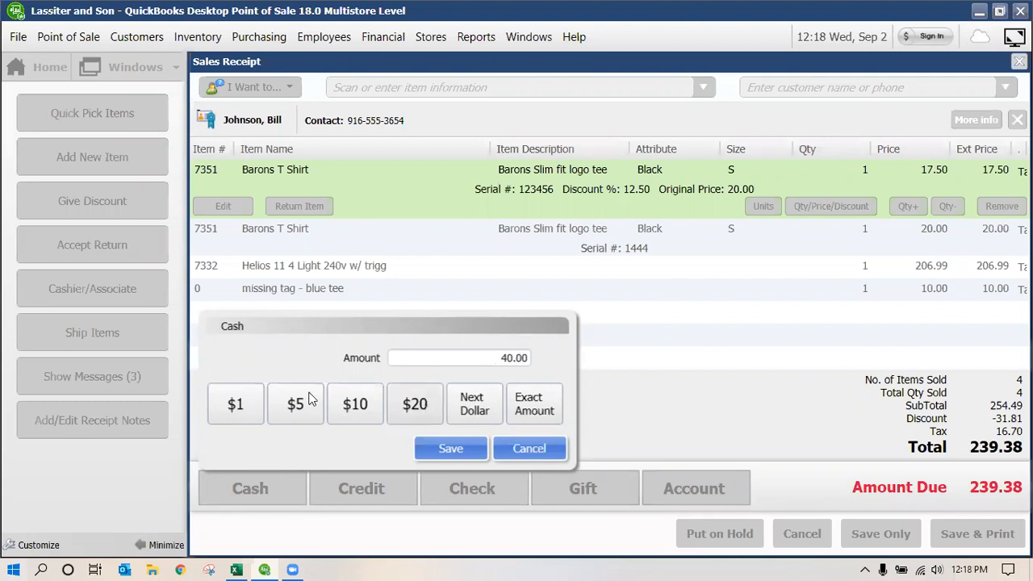
pyautogui.click(305, 404)
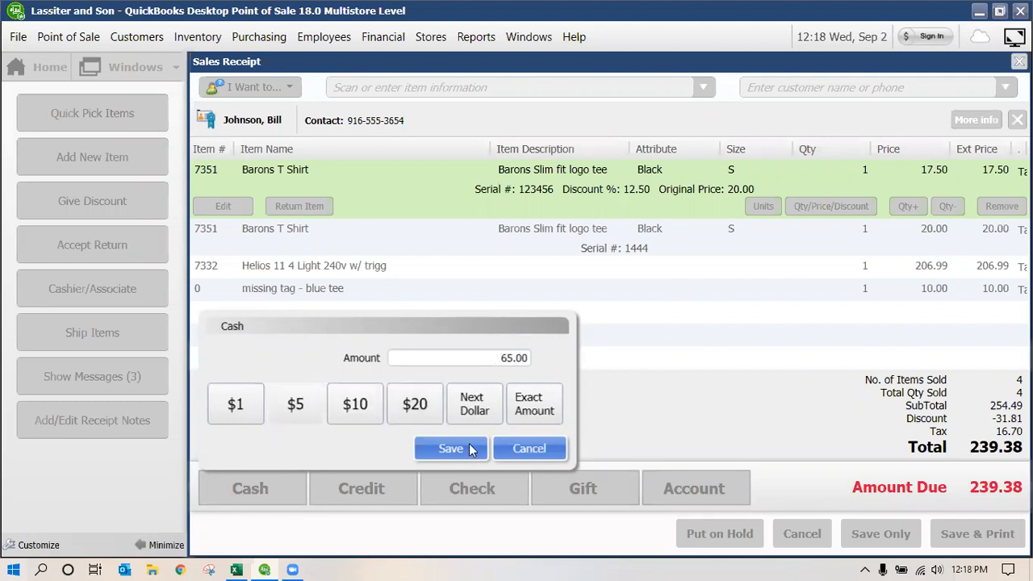
pyautogui.click(460, 453)
pyautogui.click(457, 450)
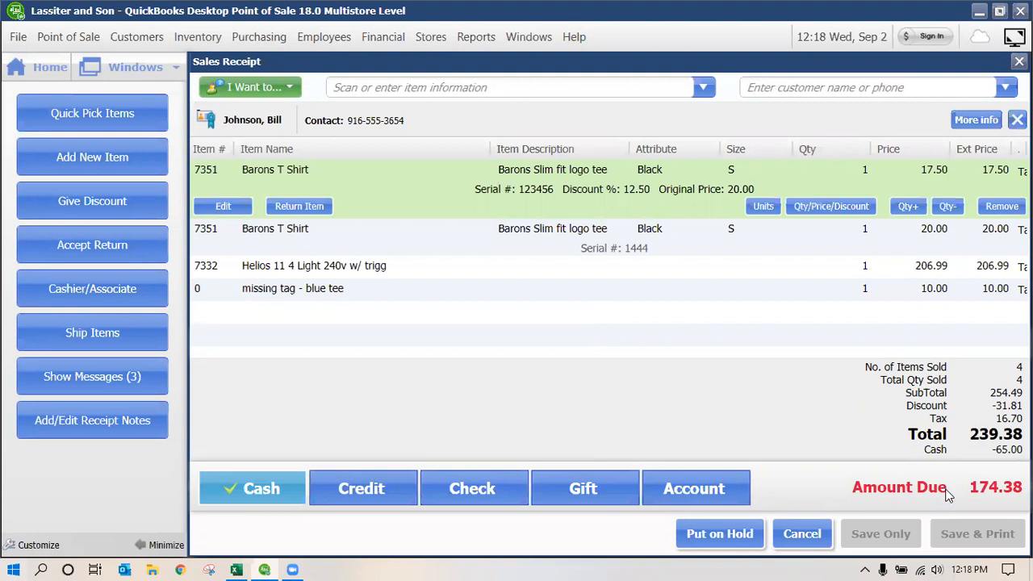
# - Examine the check and gift certificate payment forms for the remaining balance, cancelling each without saving
pyautogui.click(394, 491)
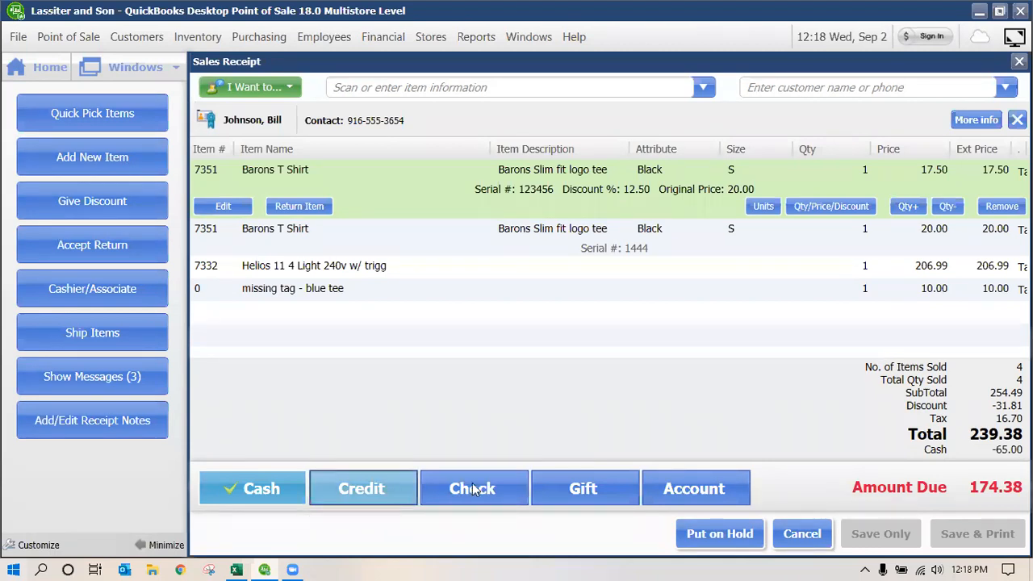
pyautogui.click(359, 494)
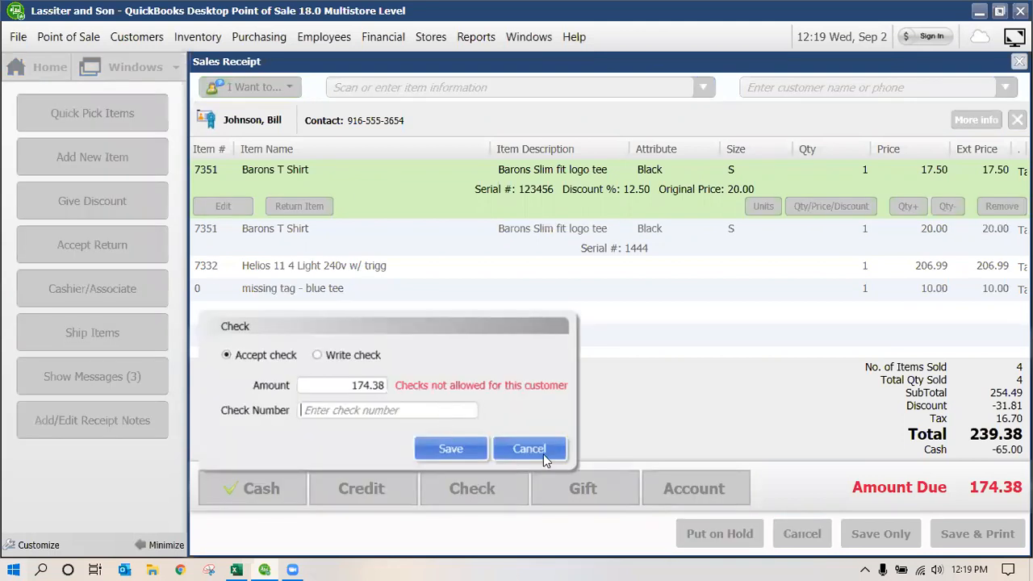
pyautogui.click(619, 477)
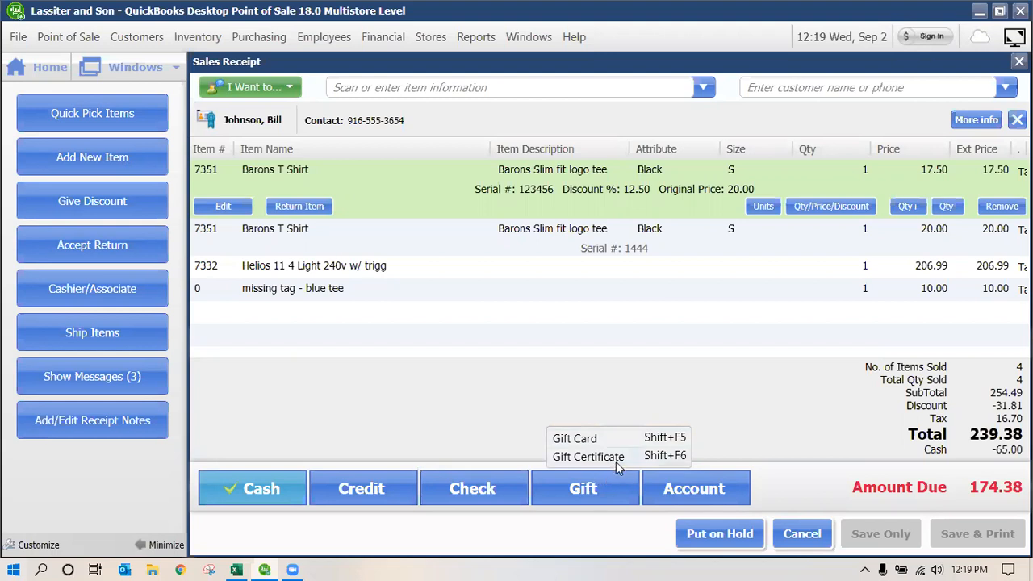
pyautogui.click(616, 458)
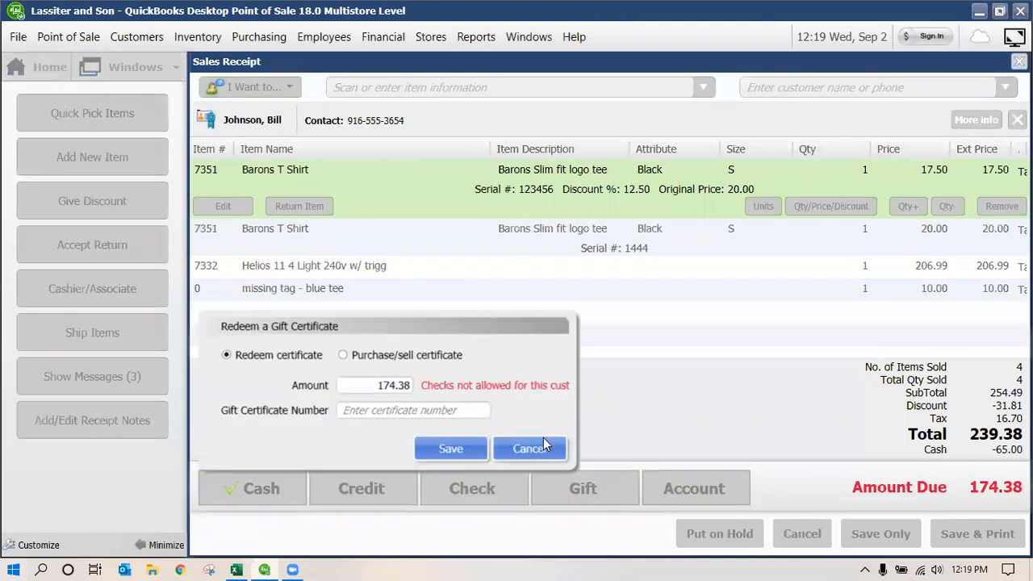
pyautogui.click(530, 462)
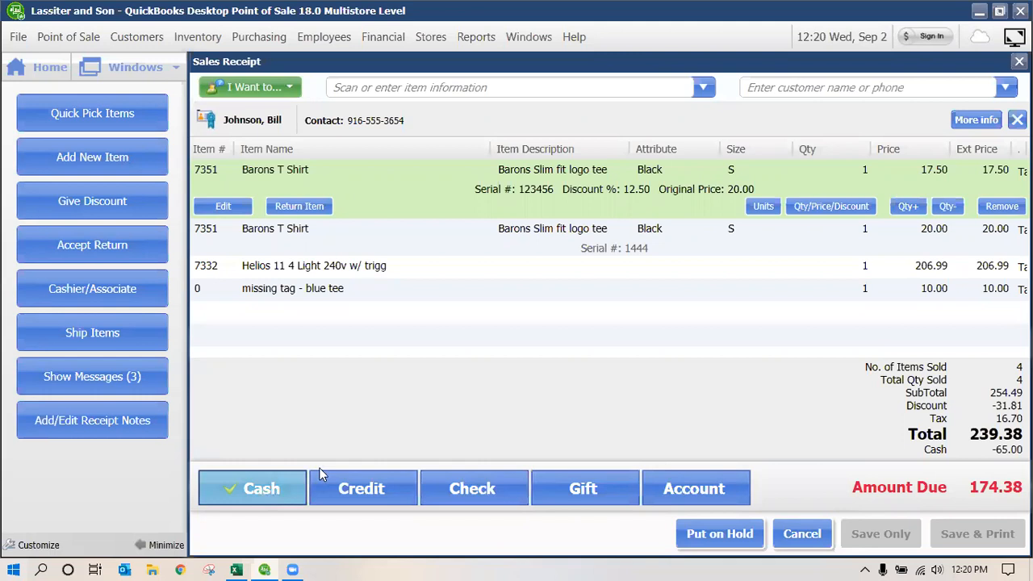
# - Change the cash payment to the exact amount of 239.38 and put the receipt on hold
pyautogui.click(289, 484)
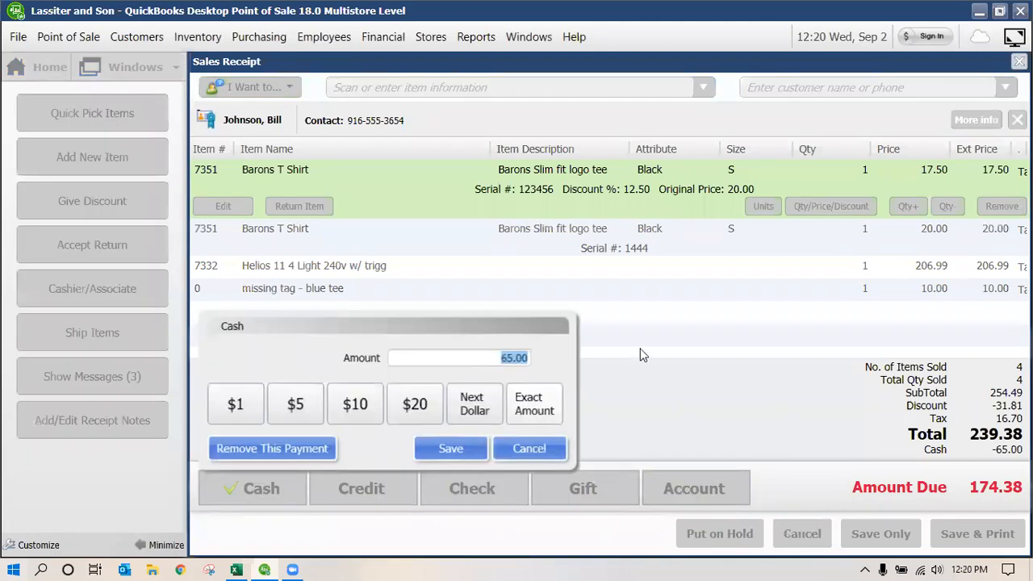
pyautogui.click(557, 397)
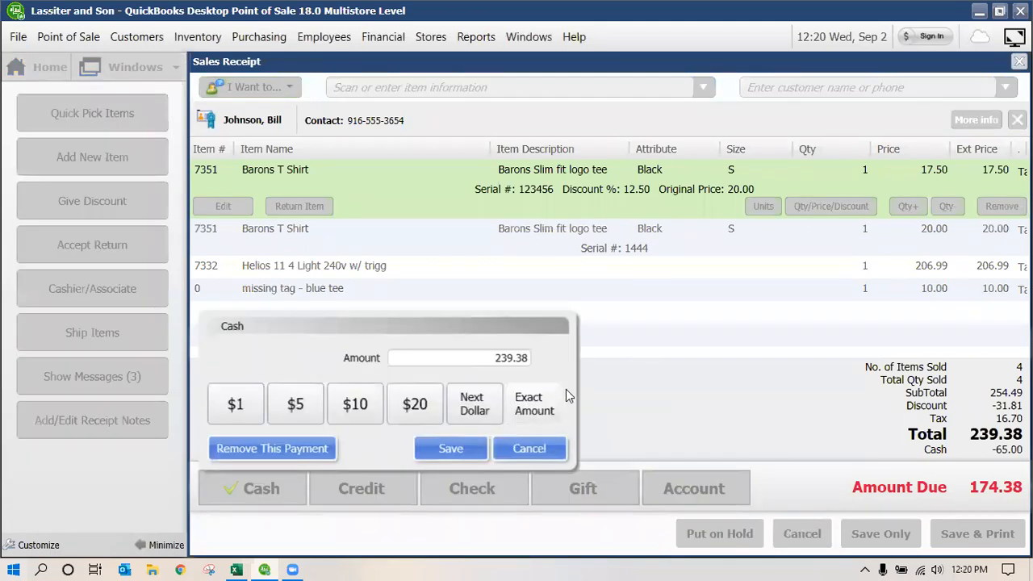
pyautogui.click(452, 453)
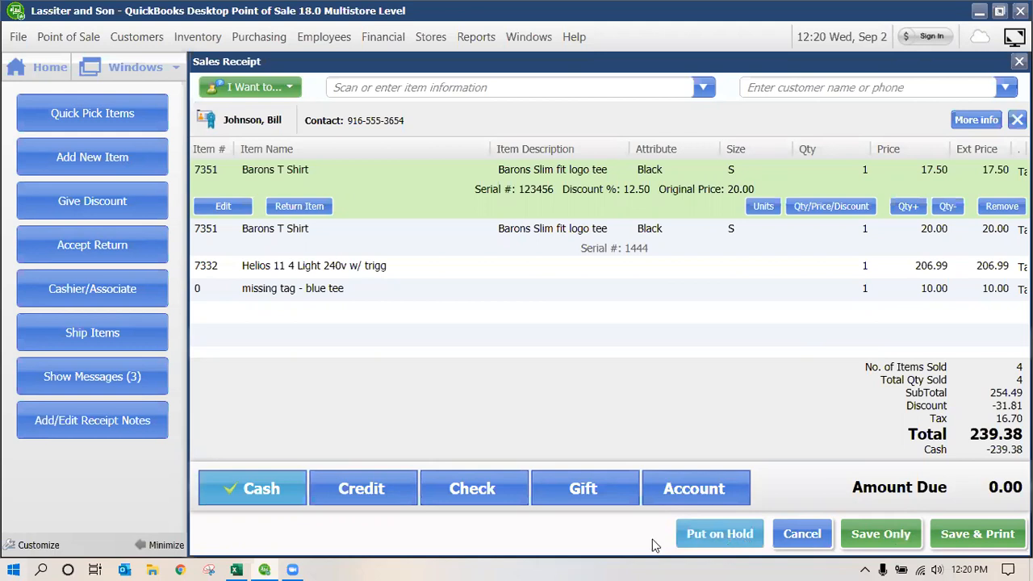
pyautogui.click(719, 534)
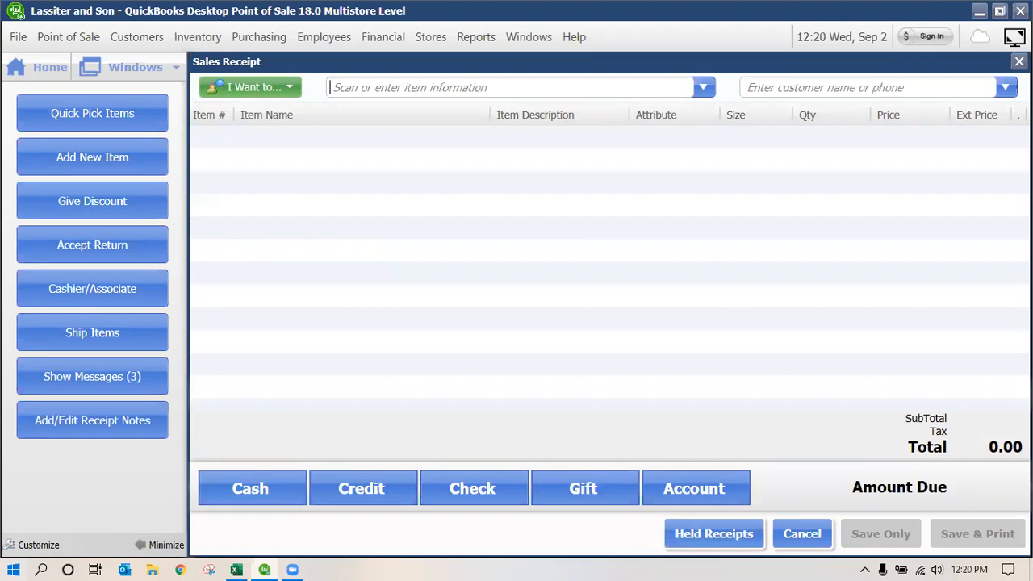
# - Leave the blank sales receipt and recall the held cash sale from the held receipts list
pyautogui.press('Escape')
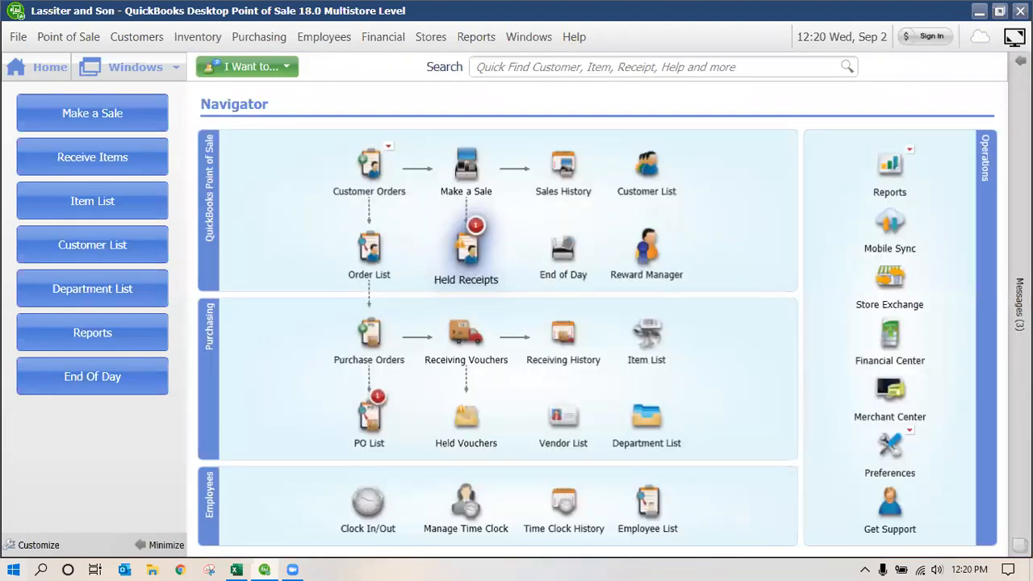
pyautogui.moveTo(472, 246)
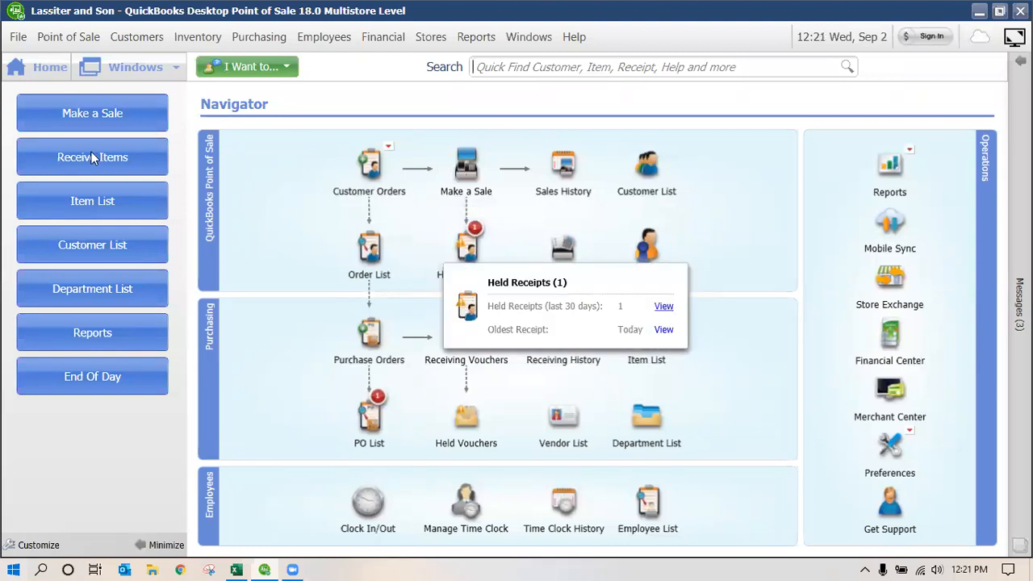
pyautogui.click(467, 249)
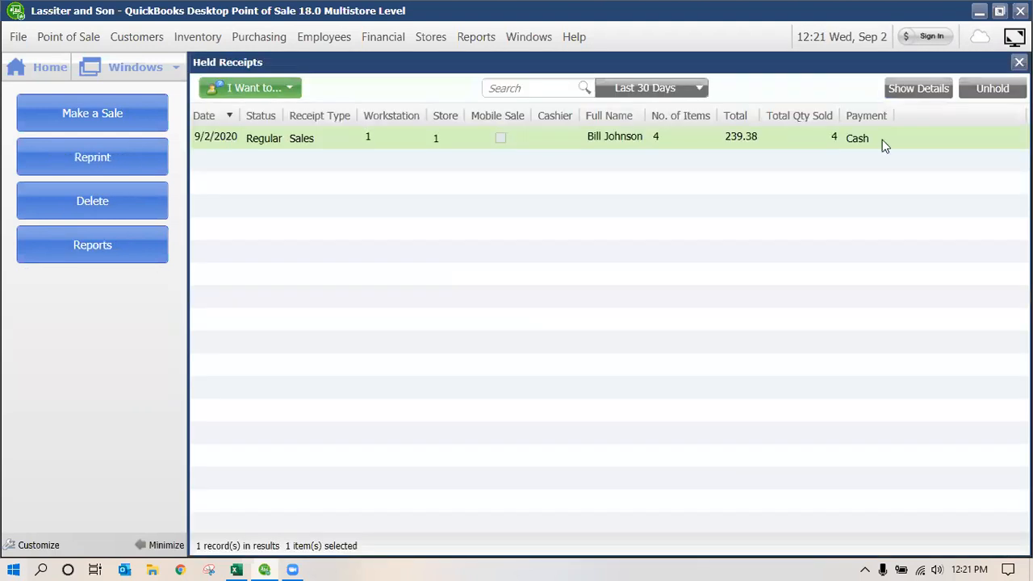
pyautogui.click(993, 89)
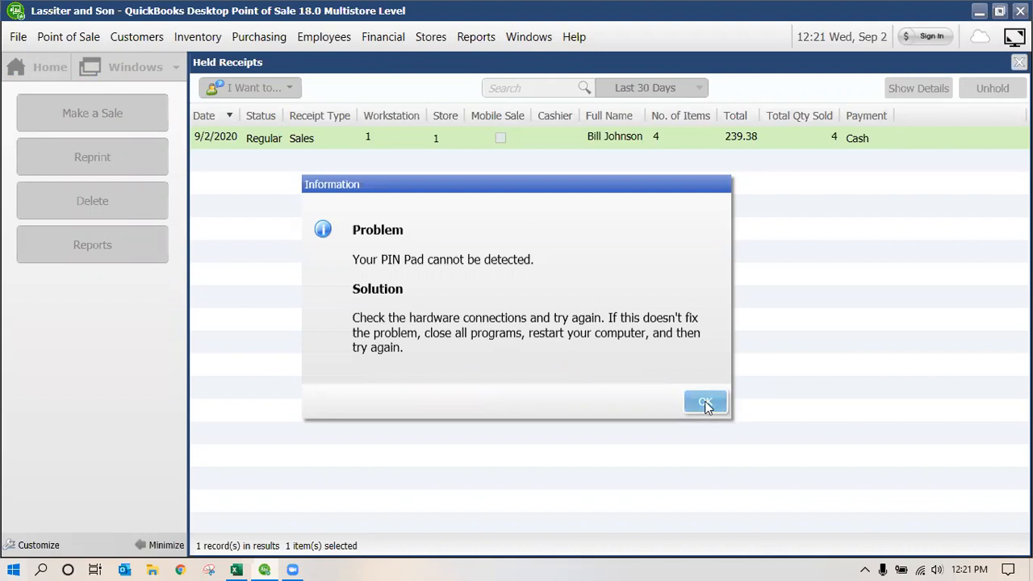
pyautogui.click(708, 402)
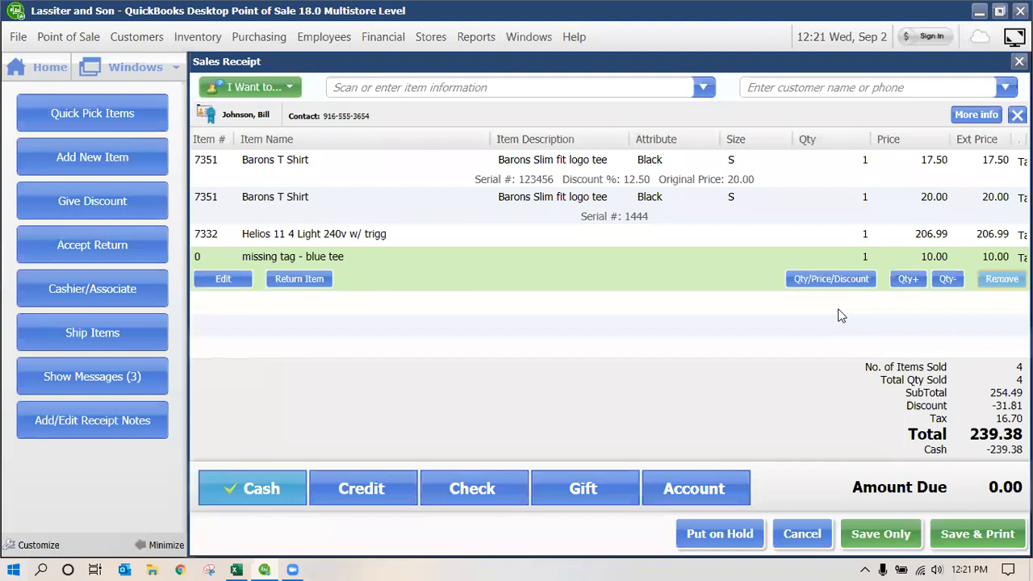
# - Save and print the recalled receipt, opening its print preview
pyautogui.click(984, 535)
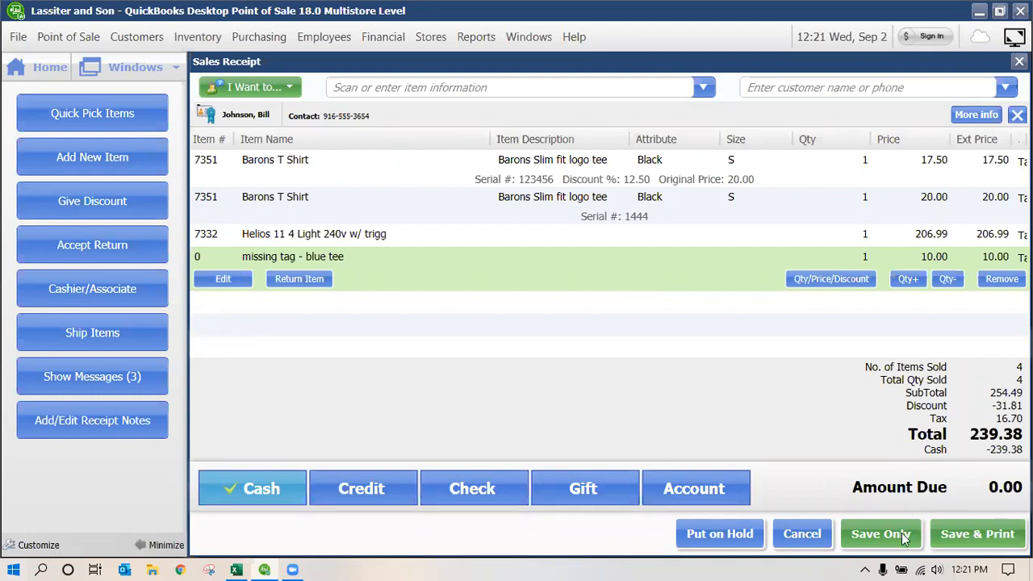
pyautogui.click(862, 534)
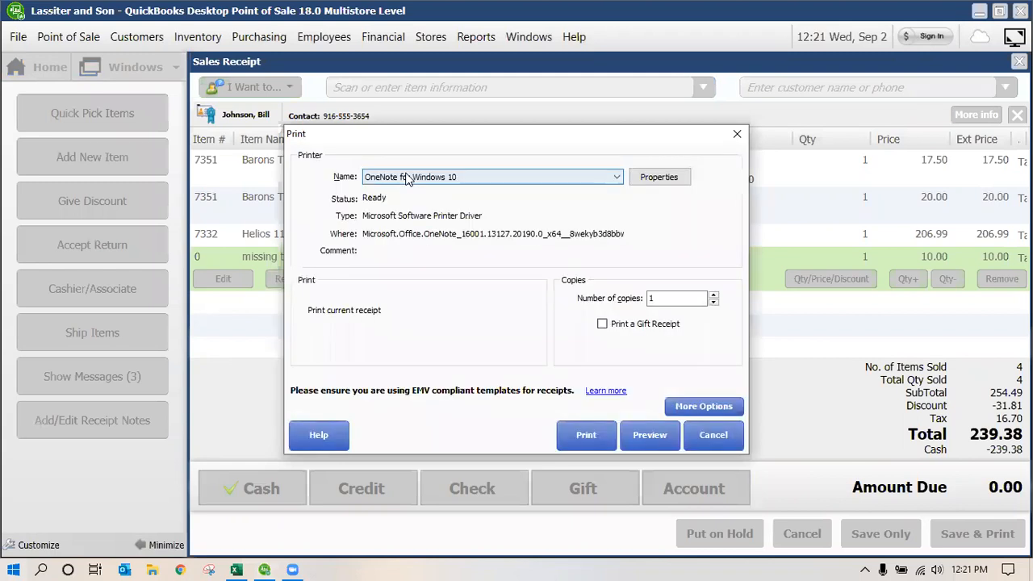
pyautogui.click(650, 435)
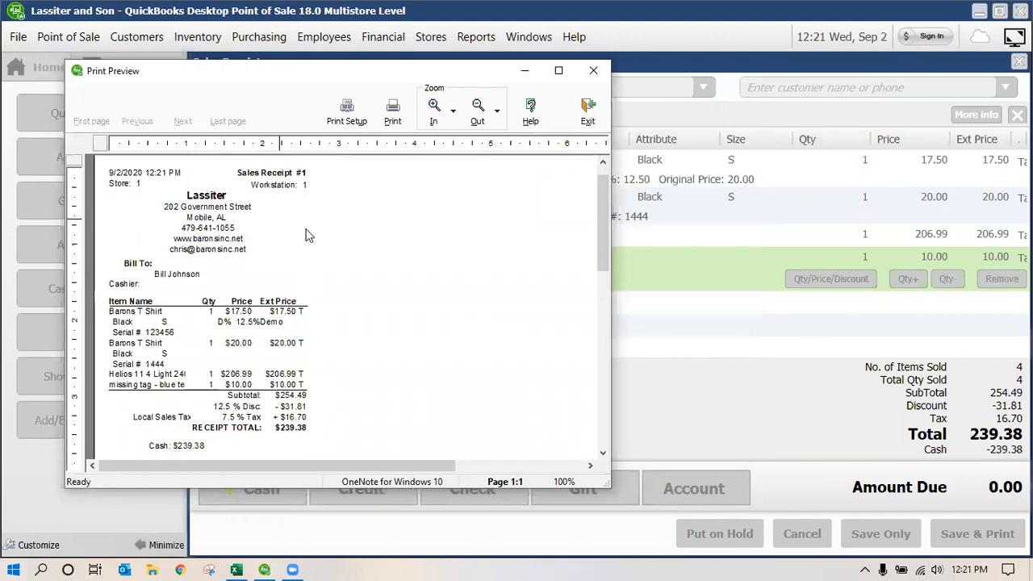
# - Examine the receipt preview from the store header through items, totals and reward reminder to the barcode, and close it
pyautogui.scroll(-2, 356, 323)
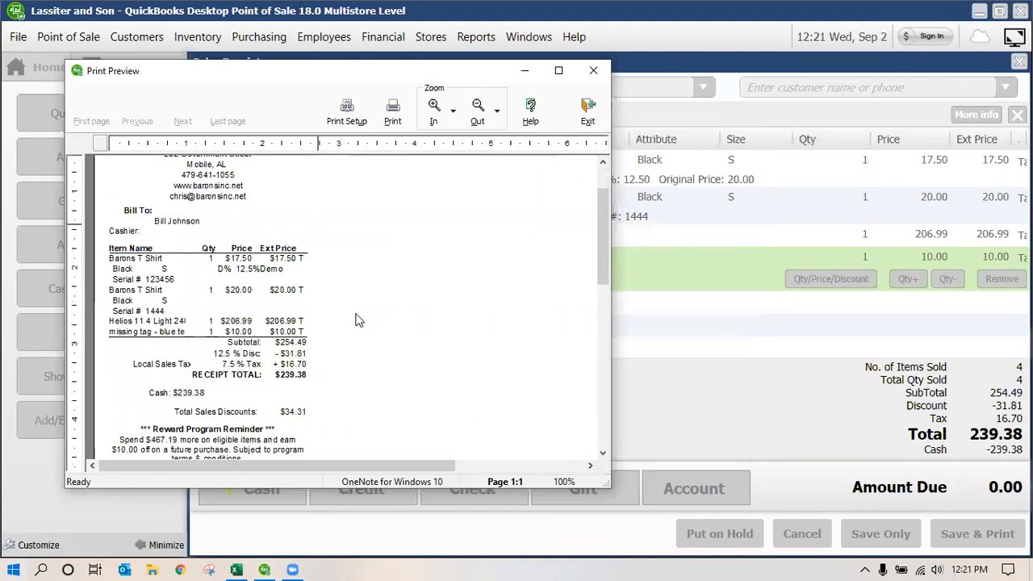
pyautogui.scroll(1, 352, 348)
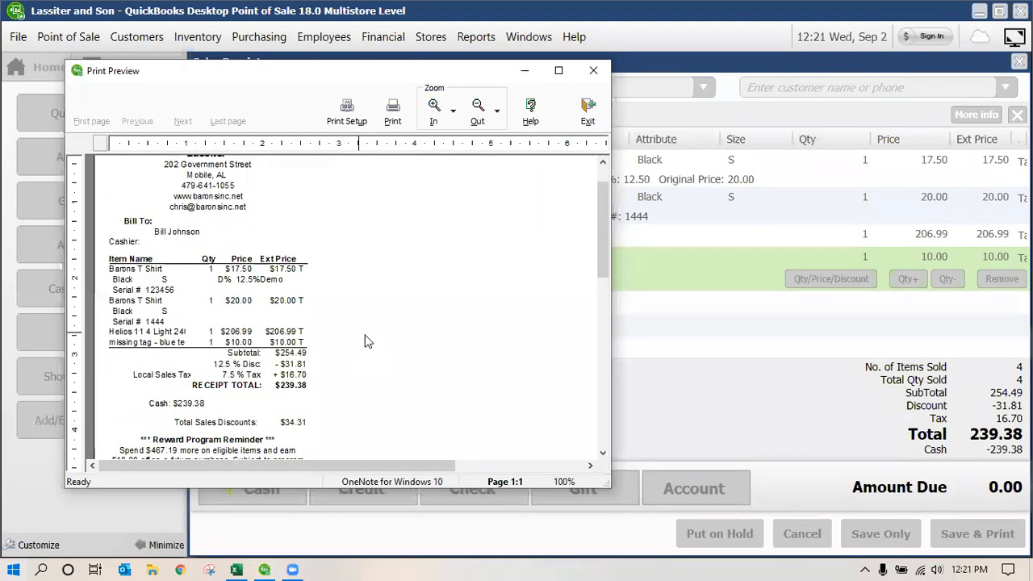
pyautogui.scroll(1, 364, 341)
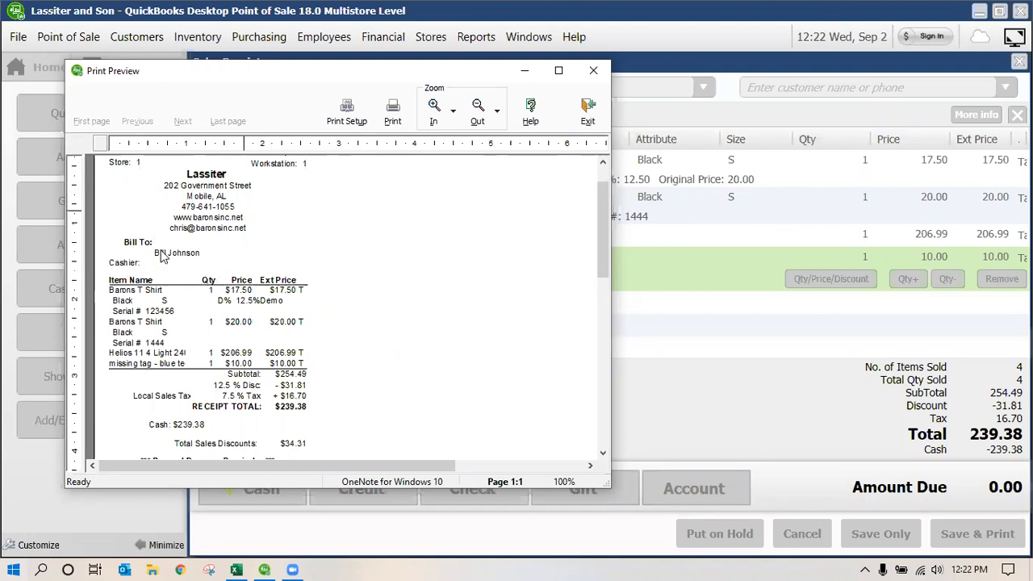
pyautogui.scroll(-1, 166, 256)
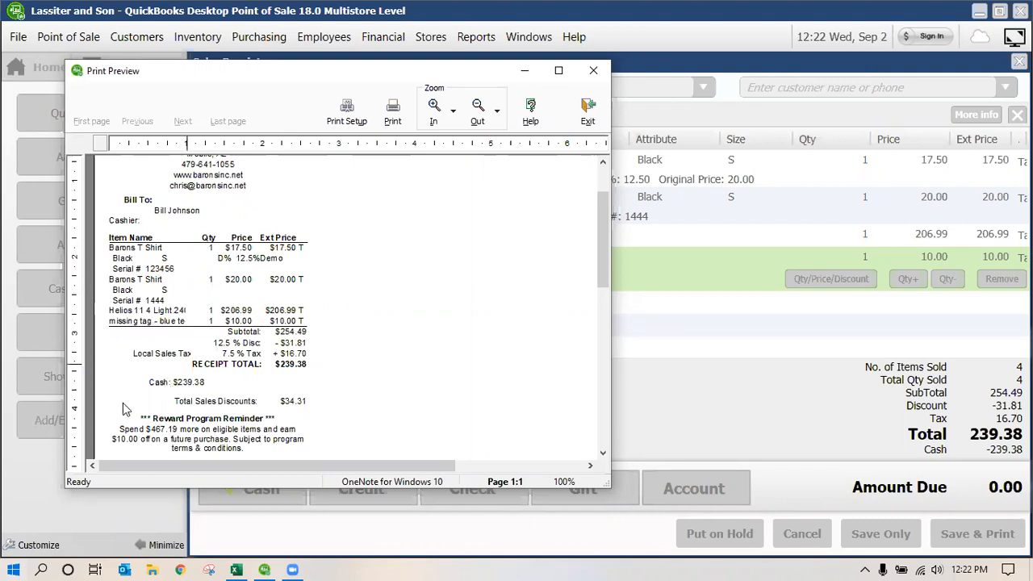
pyautogui.scroll(-1, 178, 404)
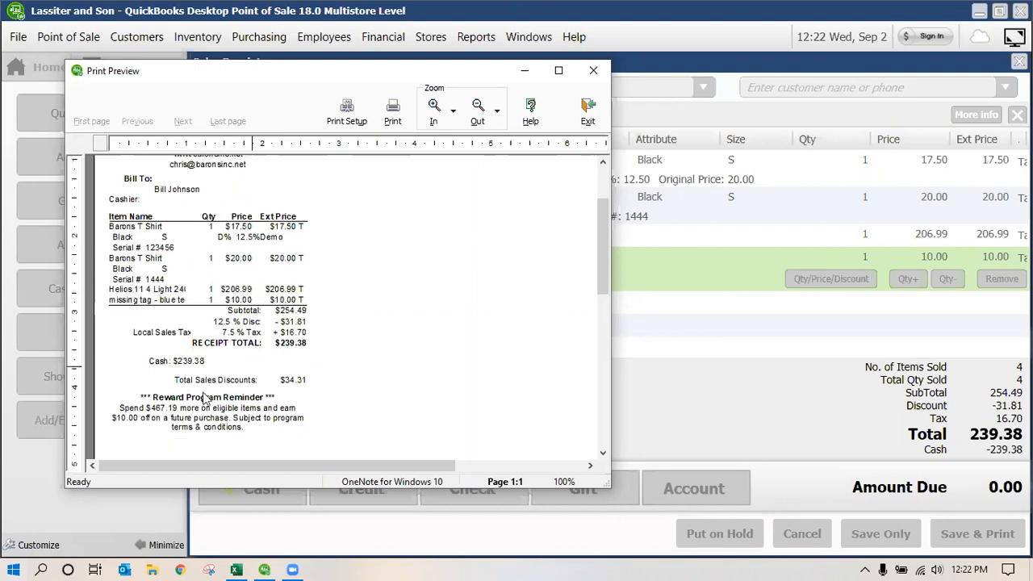
pyautogui.scroll(-2, 234, 376)
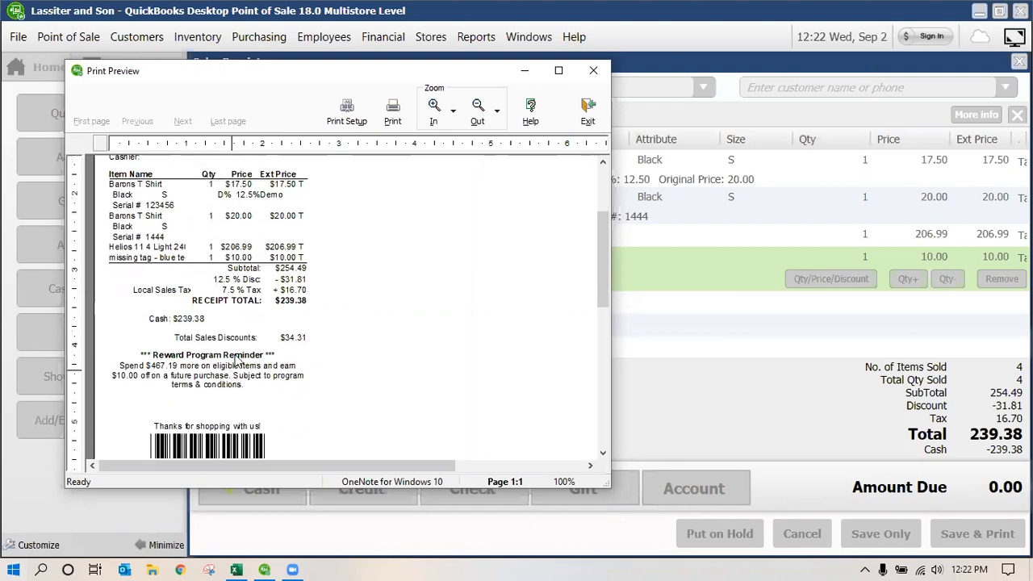
pyautogui.scroll(-3, 250, 345)
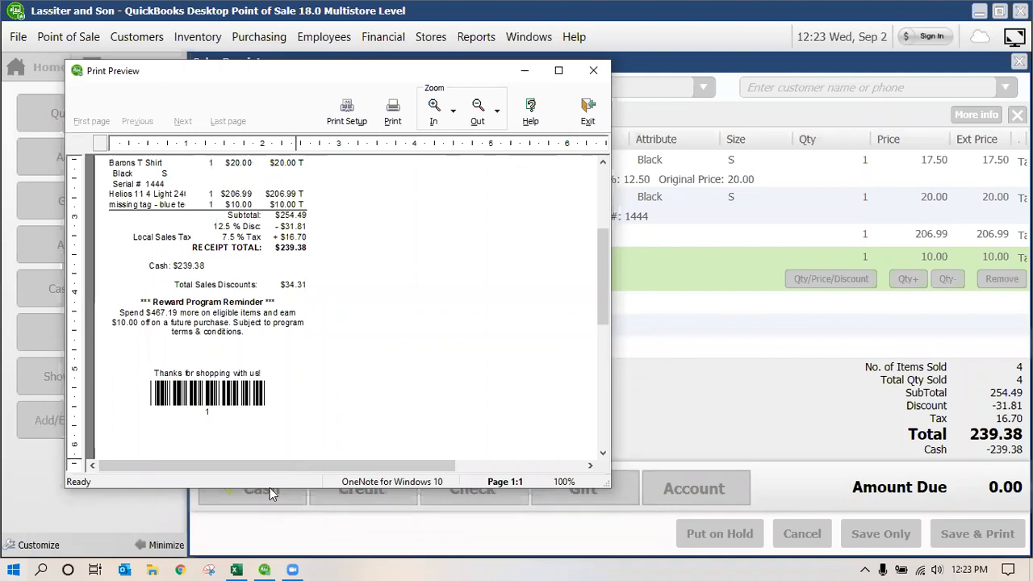
pyautogui.click(601, 70)
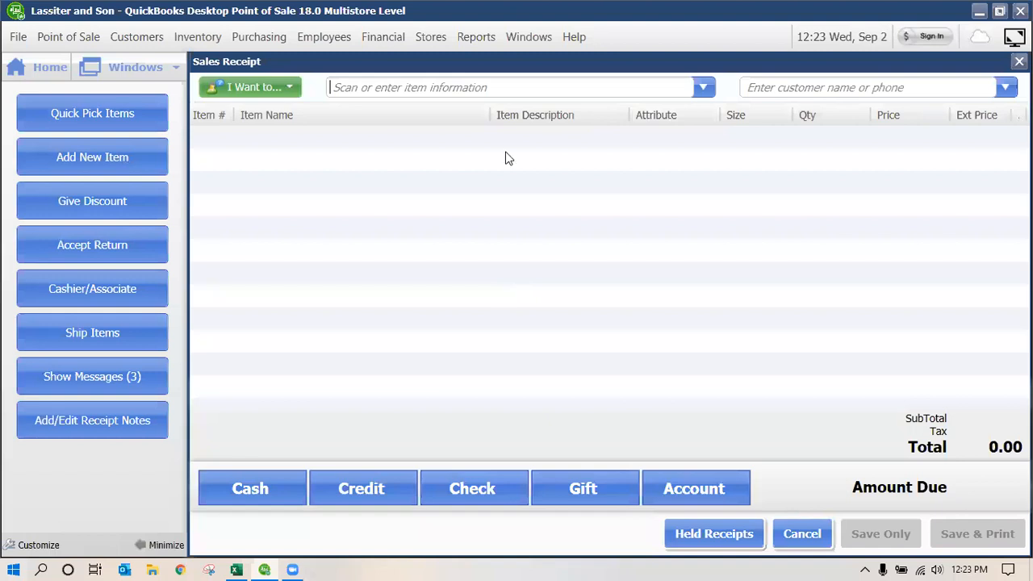
# - Accept a return against sales receipt 1, adding one Helios 11 4 Light 240v as the returned item
pyautogui.click(88, 247)
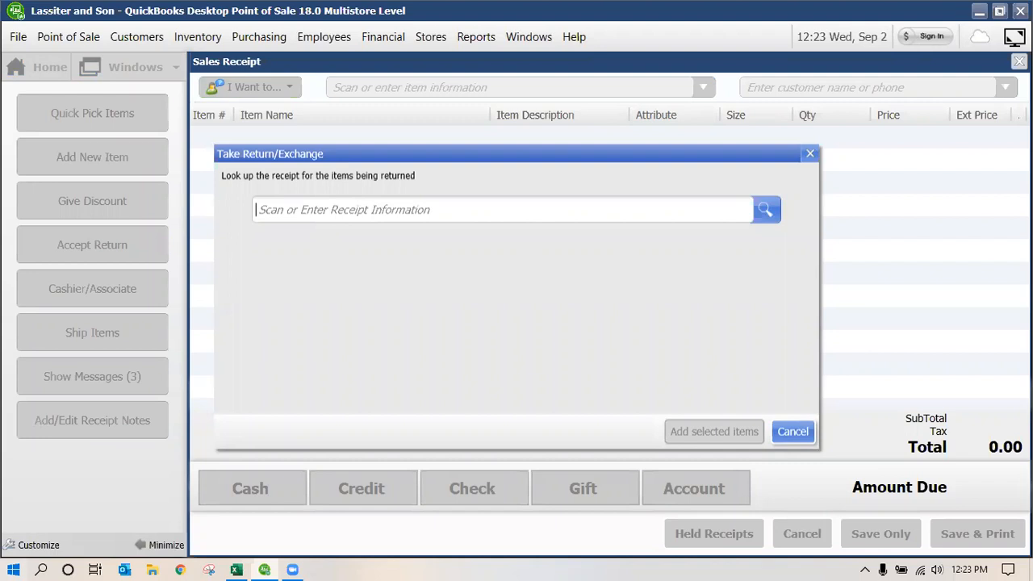
pyautogui.write('1')
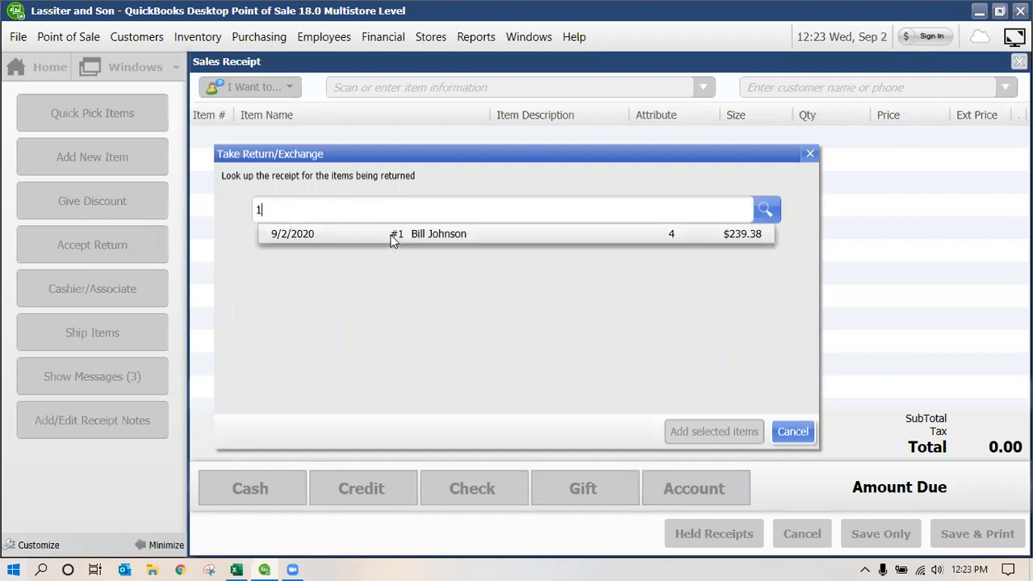
pyautogui.click(391, 235)
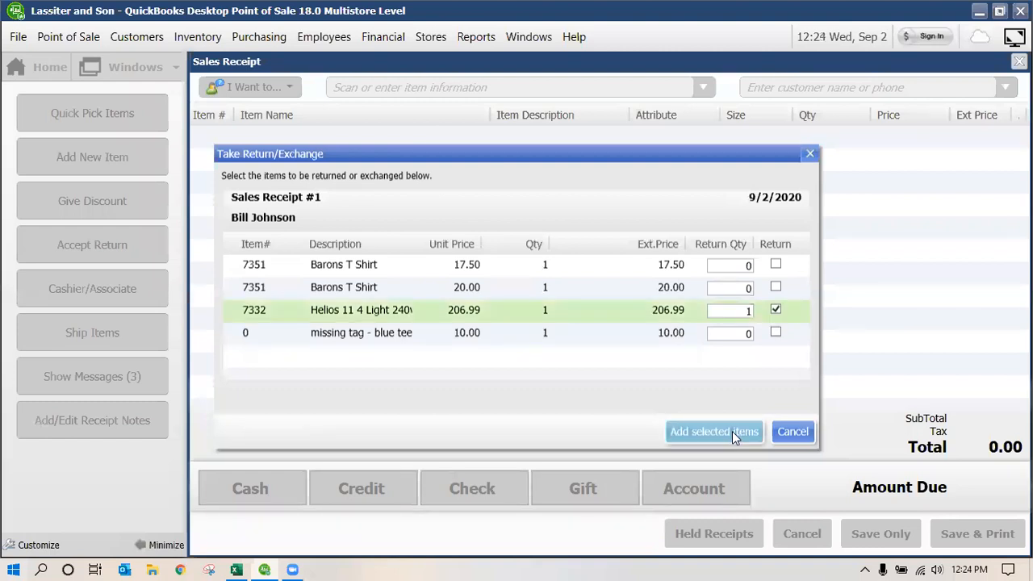
pyautogui.click(732, 431)
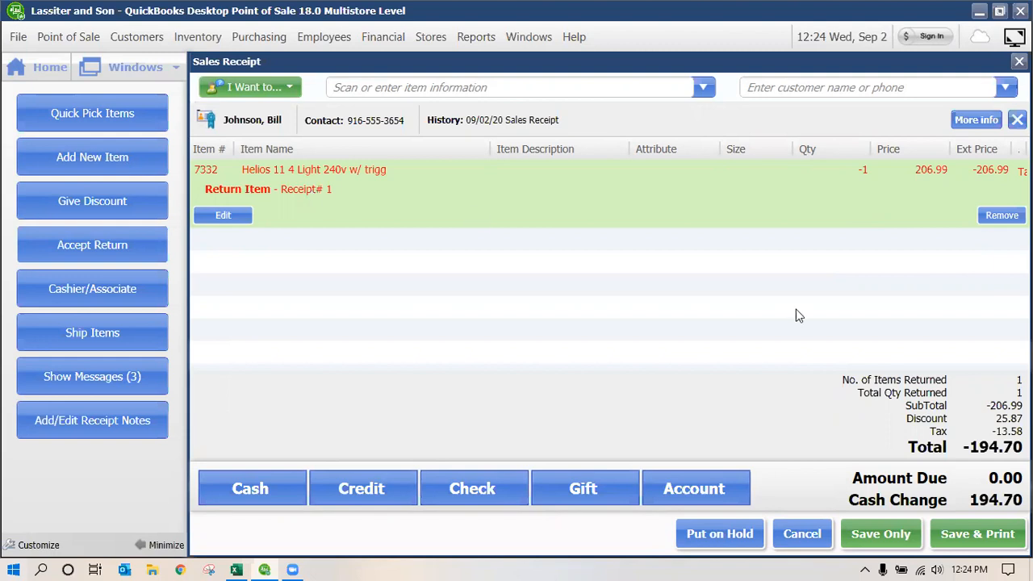
# - Check the cash payment form without saving it, and save the return receipt without printing, giving the refund as cash
pyautogui.click(272, 488)
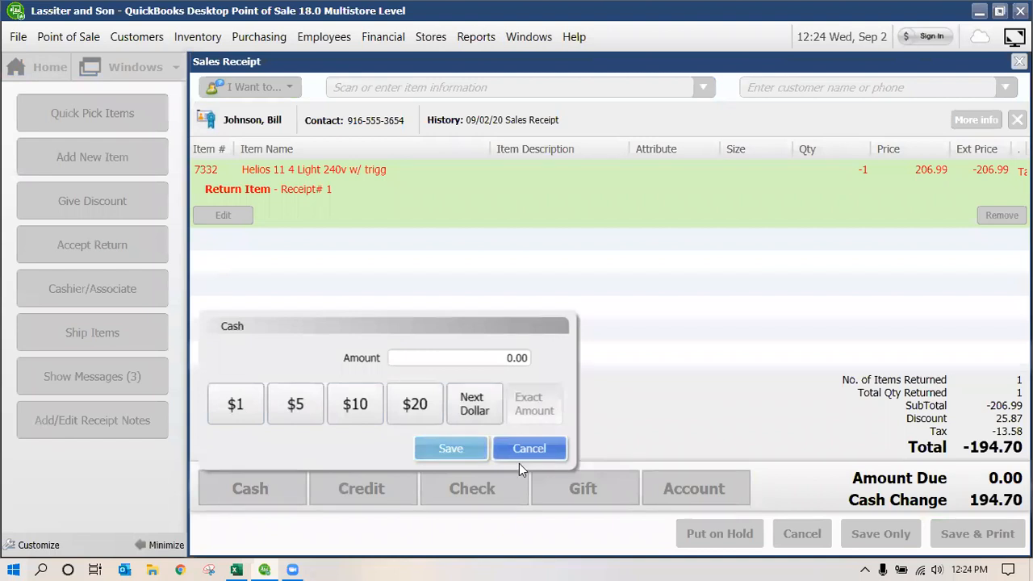
pyautogui.click(834, 401)
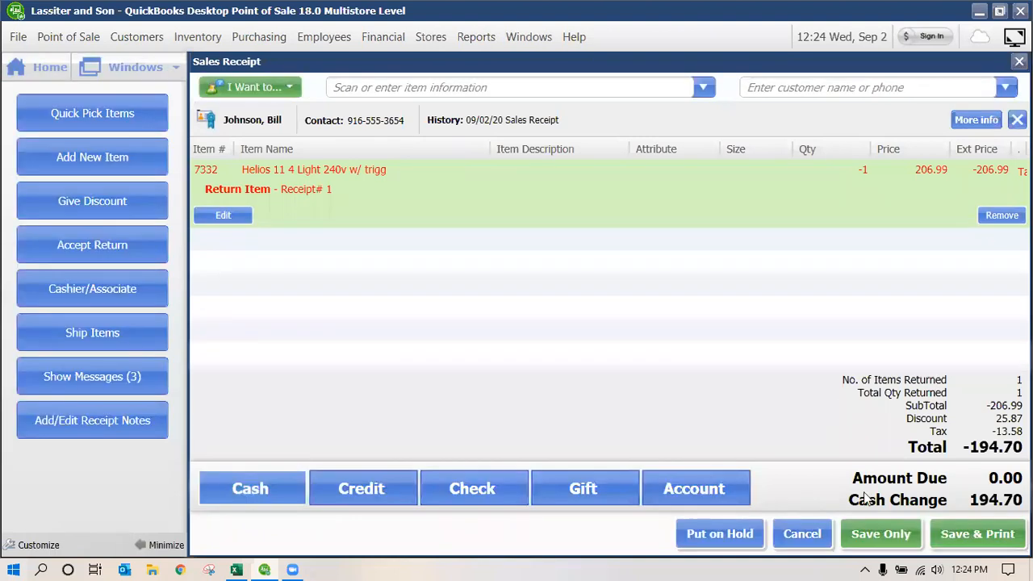
pyautogui.click(878, 539)
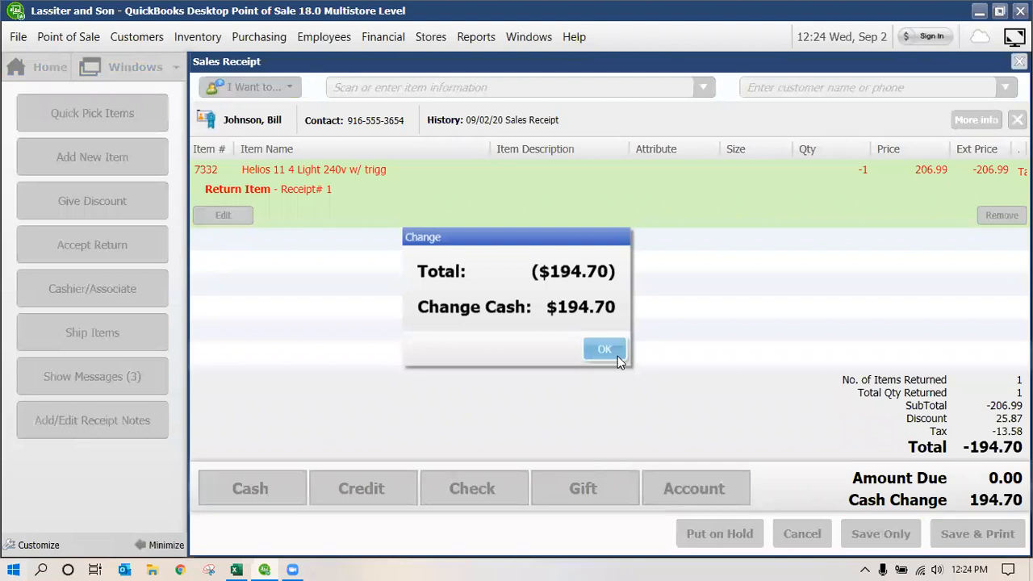
pyautogui.click(606, 350)
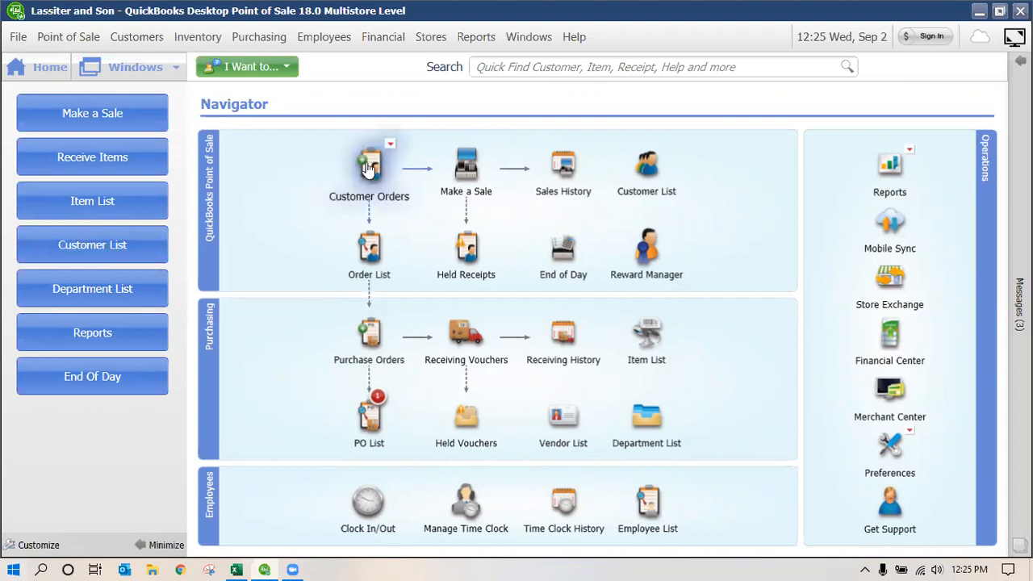
# - Create a new sales order from the customer orders options and dismiss the PIN pad message and window-switching tip
pyautogui.click(394, 172)
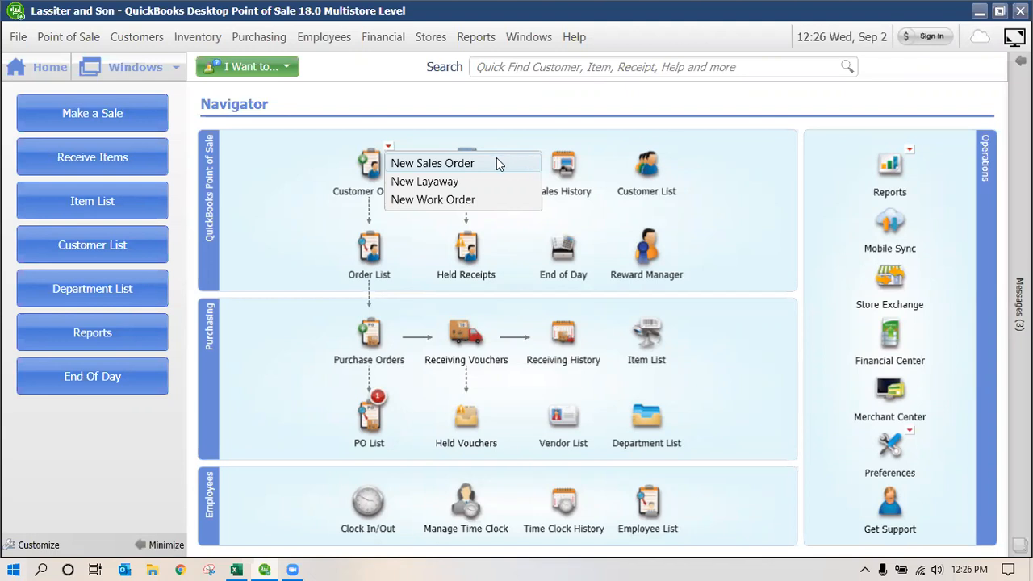
pyautogui.click(495, 163)
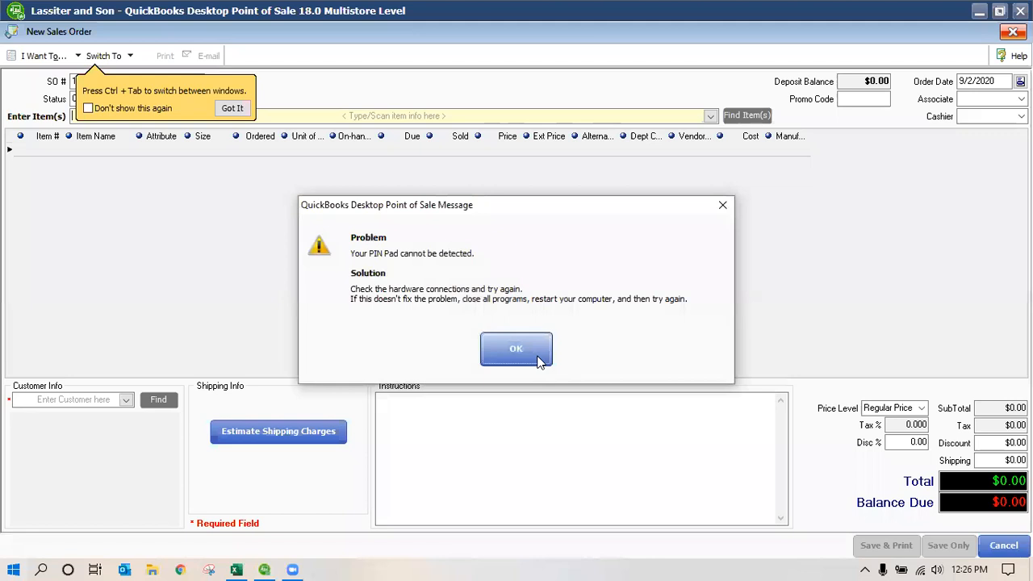
pyautogui.click(540, 362)
pyautogui.click(234, 108)
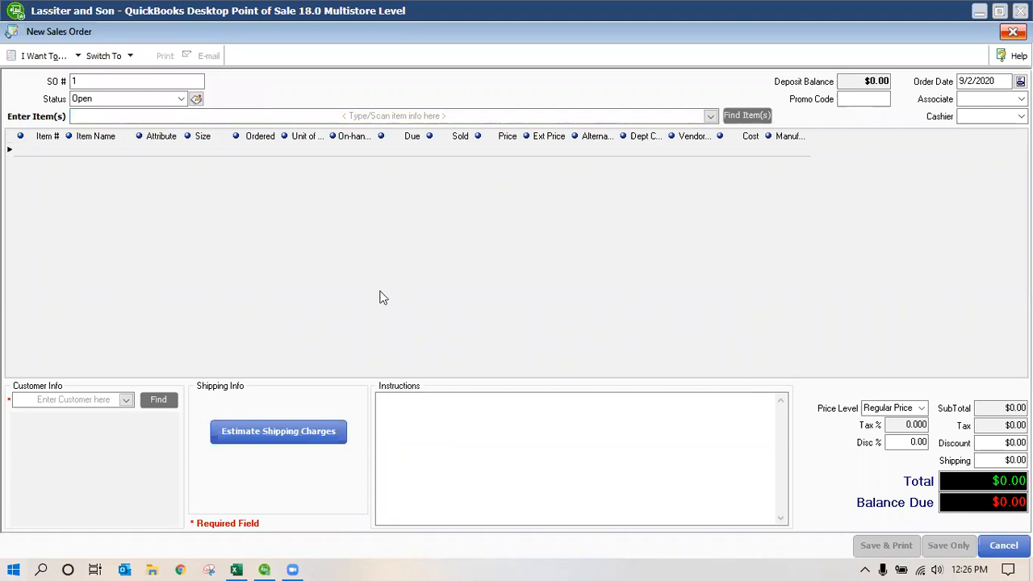
# - Assign Sysadmin as the associate on the sales order
pyautogui.click(77, 79)
pyautogui.click(1022, 99)
pyautogui.press('Down')
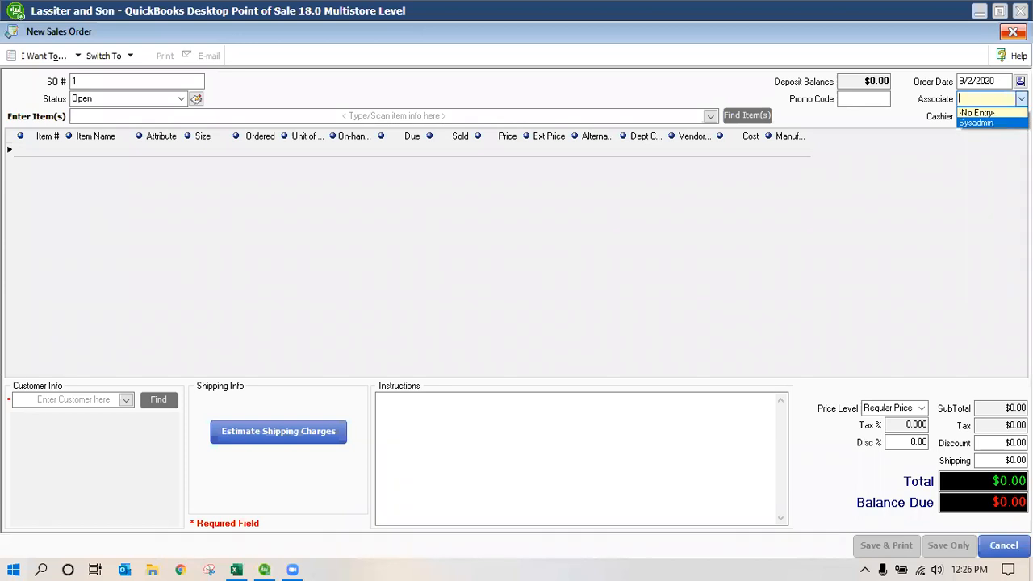
pyautogui.press('Return')
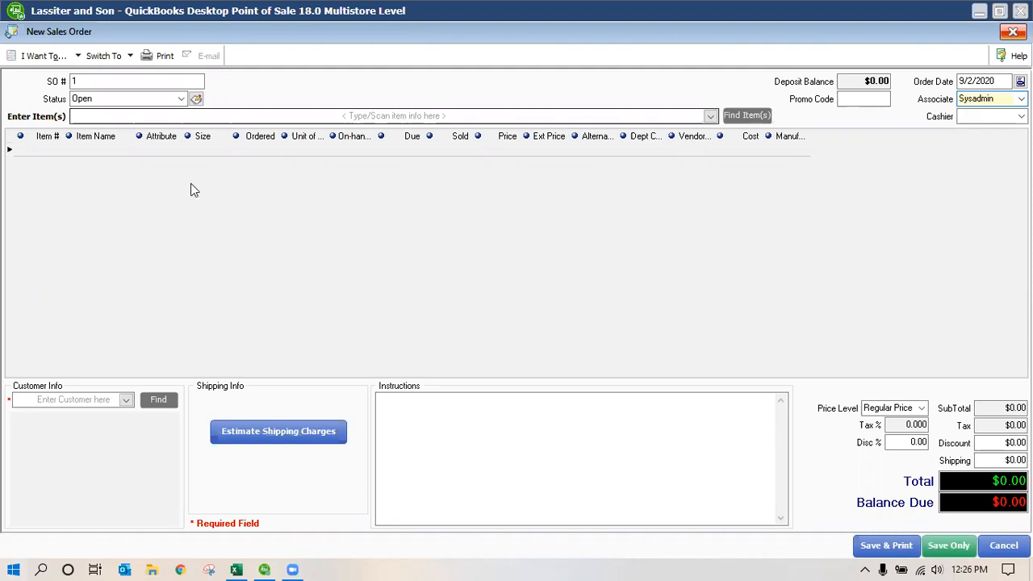
# - Add one 55 gal blue drum to the sales order and assign the same customer as on the return
pyautogui.click(168, 117)
pyautogui.scroll(-2, 147, 196)
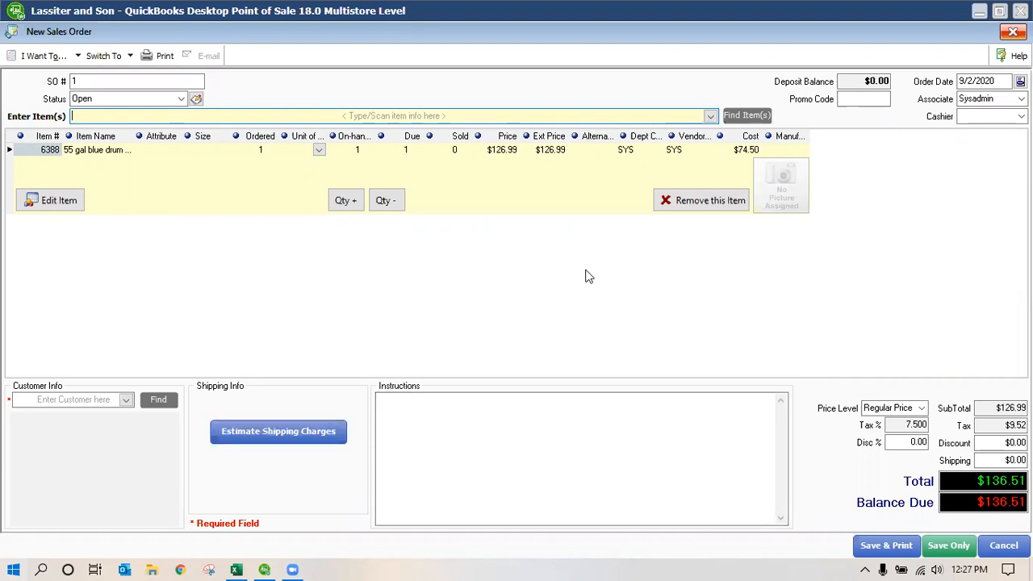
pyautogui.click(127, 403)
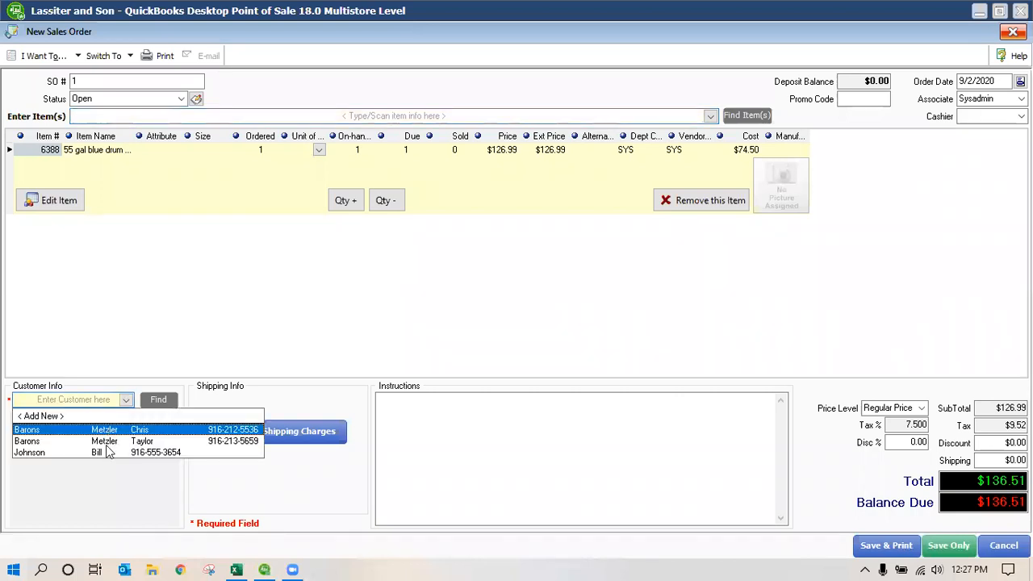
pyautogui.click(81, 453)
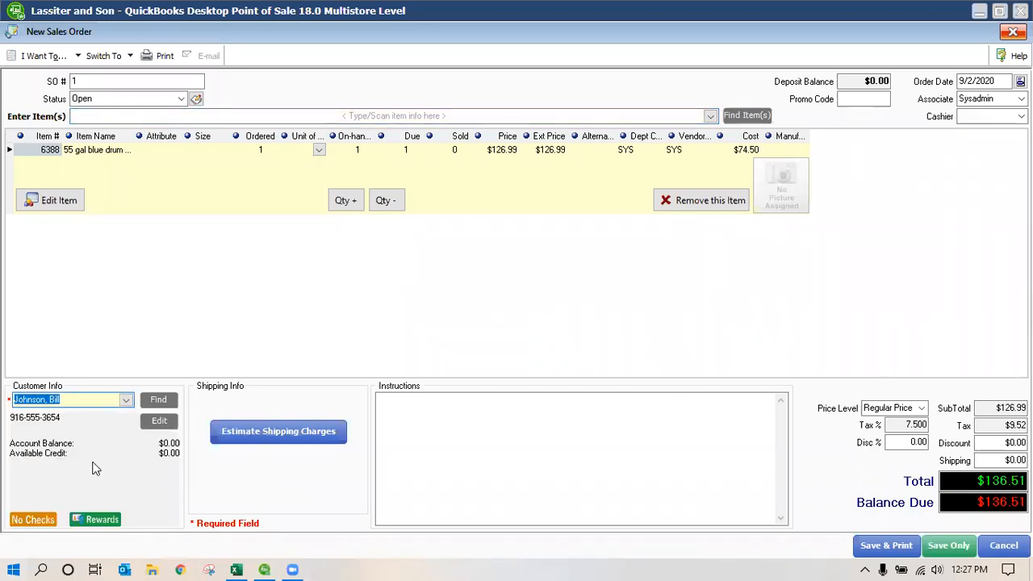
# - Add the order instructions "only one we had in stock was damaged. please order" and set the shipping charge to $5.00
pyautogui.click(523, 415)
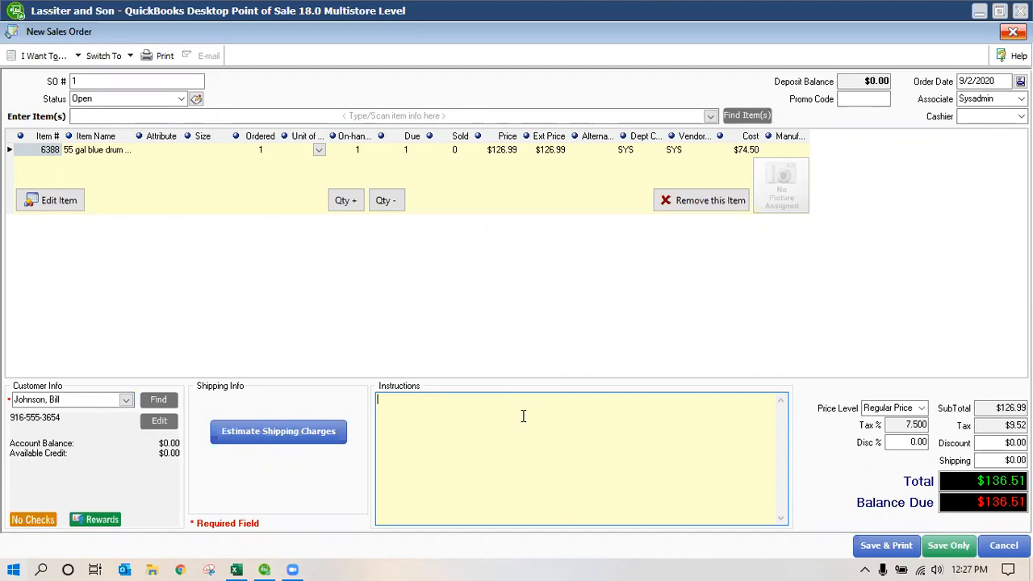
pyautogui.write('only one we had in stock was damaged. please order')
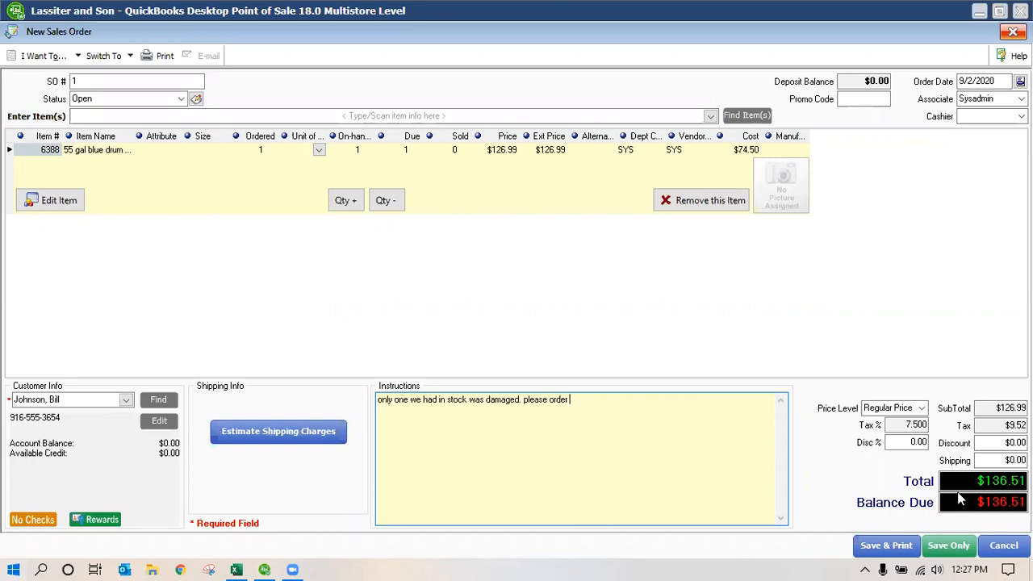
pyautogui.click(1001, 460)
pyautogui.write('5.0')
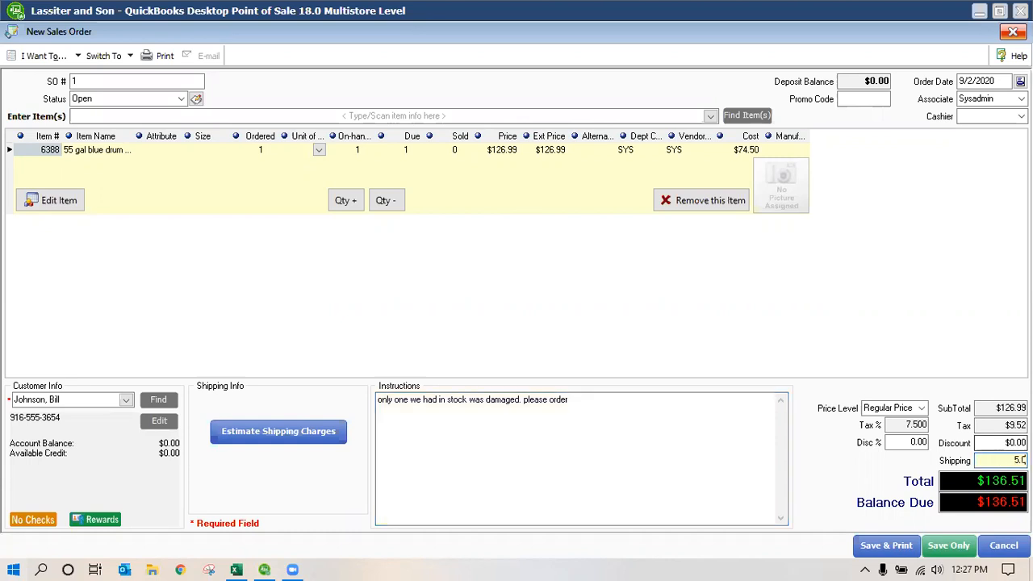
# - Apply a 10% discount to the sales order and save it without printing
pyautogui.click(1005, 443)
pyautogui.click(917, 442)
pyautogui.write('10')
pyautogui.press('Return')
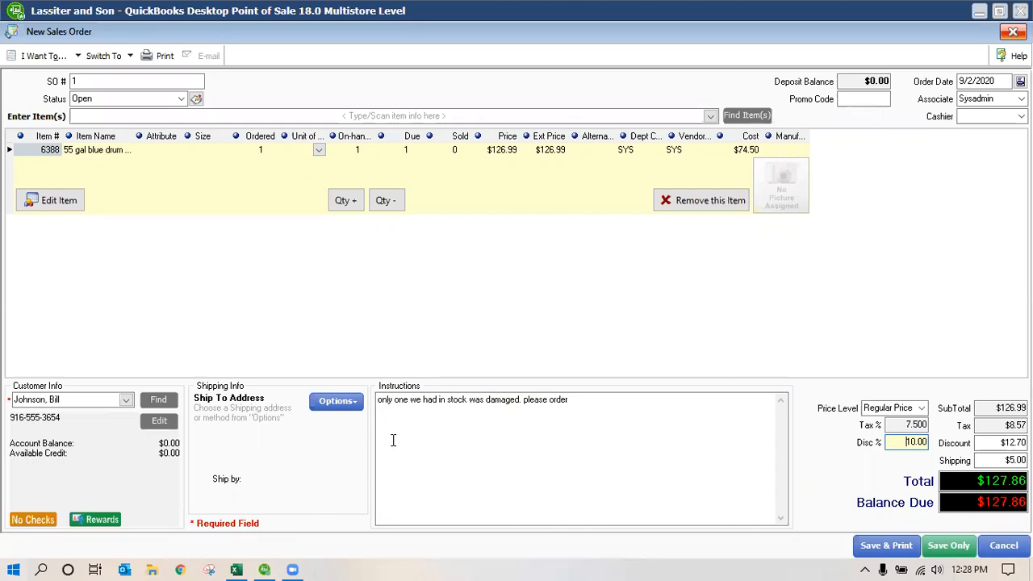
pyautogui.click(946, 547)
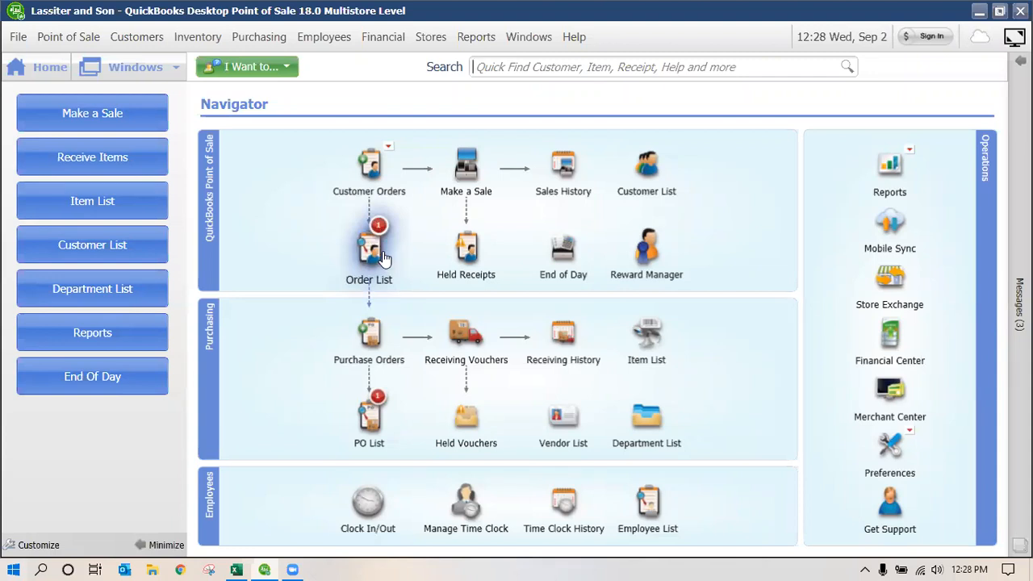
# - Open the saved order from the open sales orders, dismissing the PIN pad message and the window-switching tip
pyautogui.moveTo(383, 251)
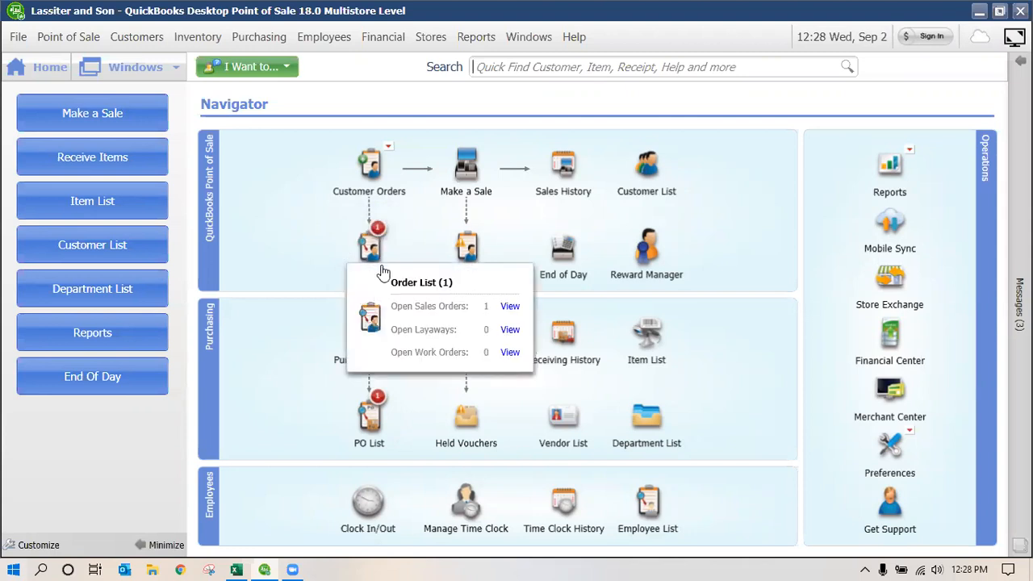
pyautogui.click(511, 308)
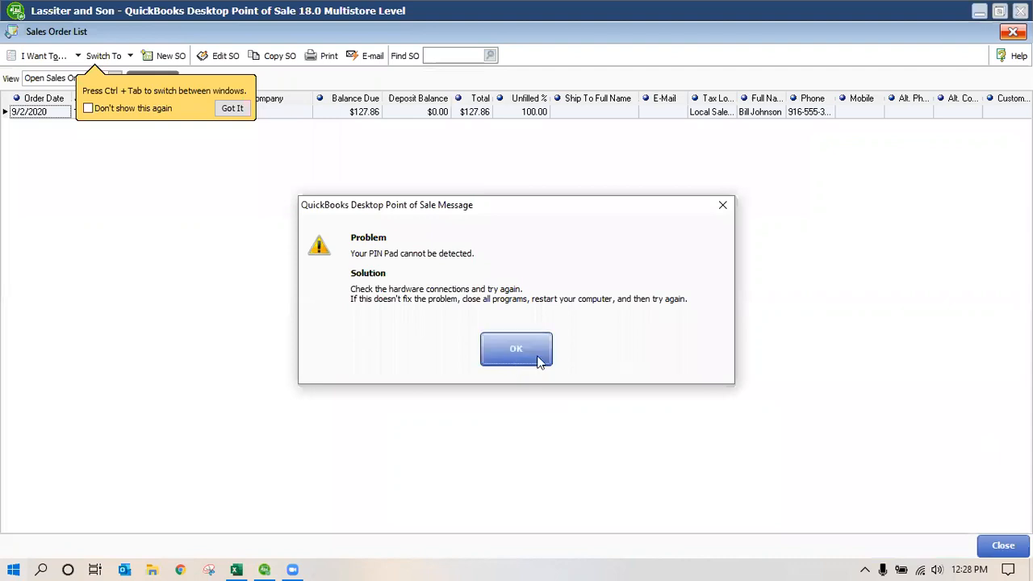
pyautogui.click(539, 361)
pyautogui.click(234, 110)
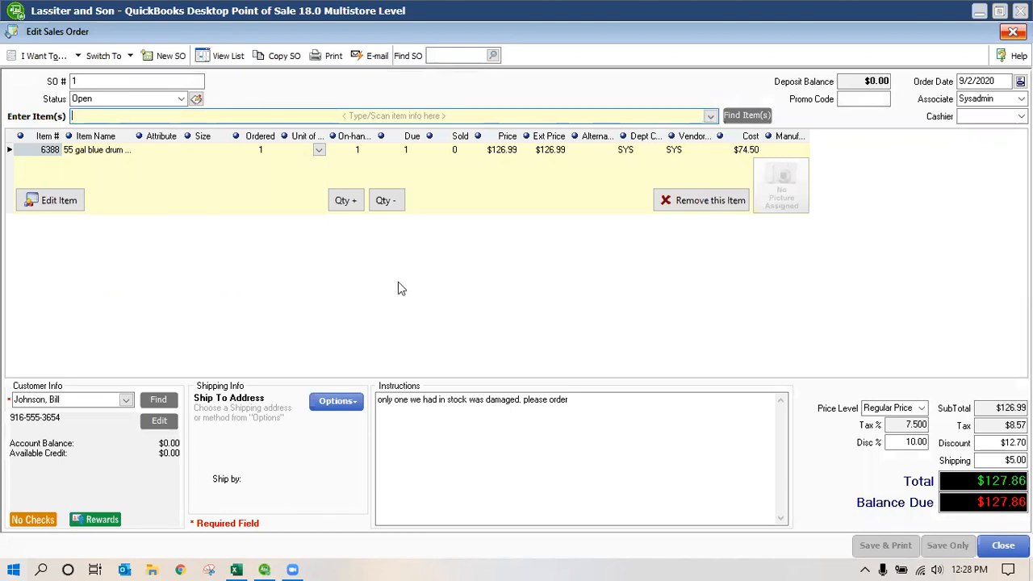
# - Take a $50.00 cash deposit on the sales order and save it without printing
pyautogui.click(79, 57)
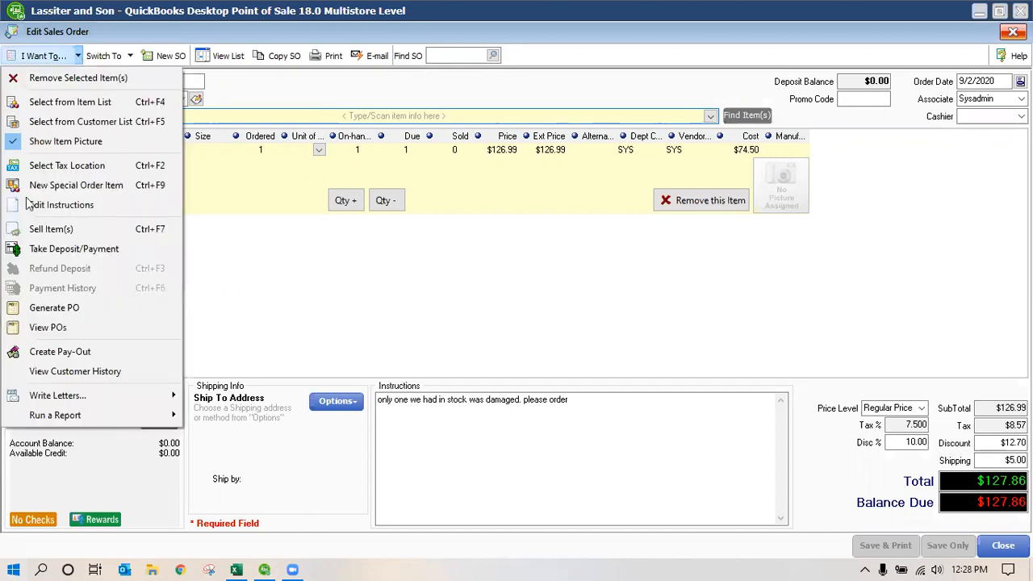
pyautogui.click(63, 250)
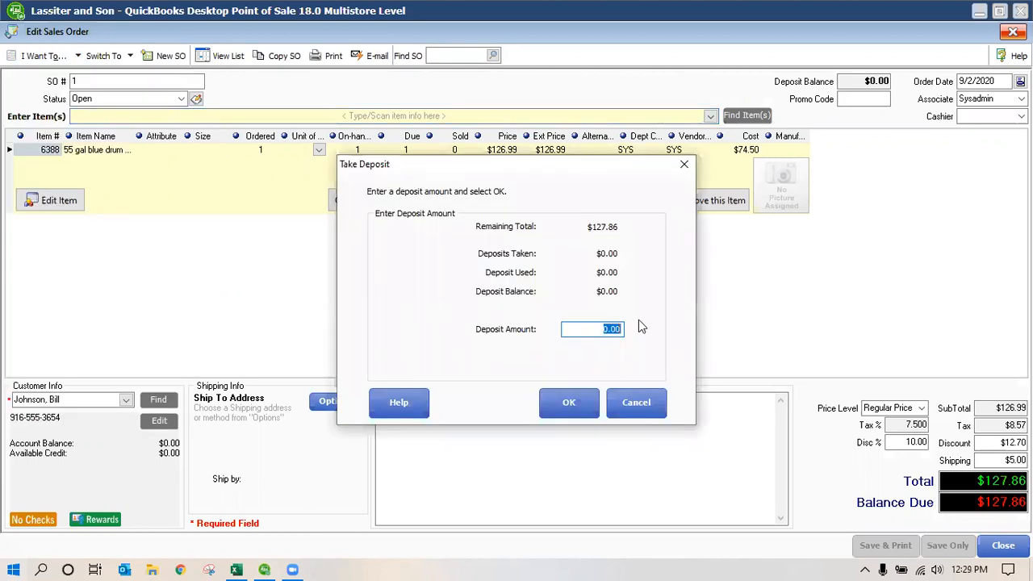
pyautogui.write('50.')
pyautogui.click(589, 410)
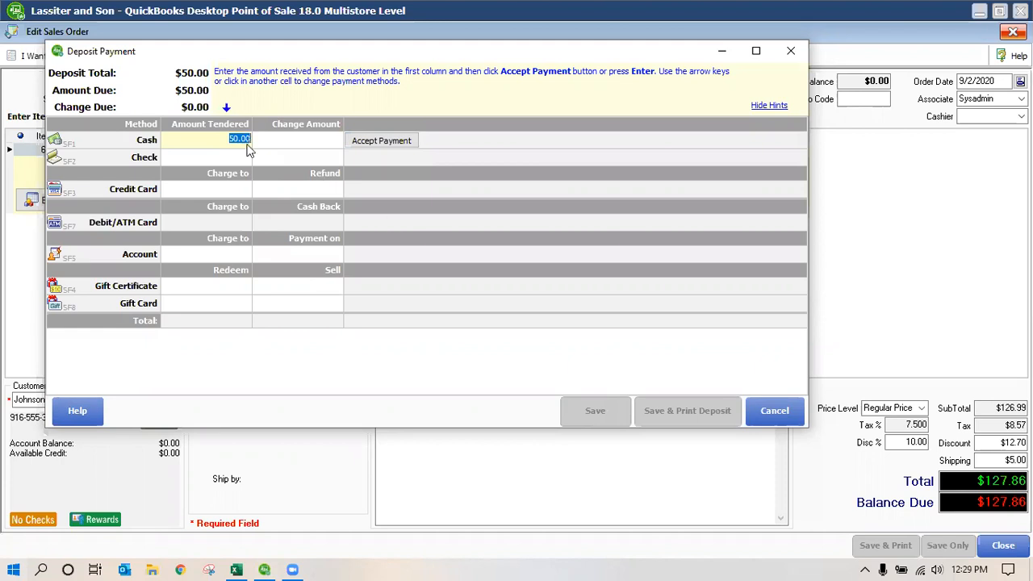
pyautogui.click(380, 140)
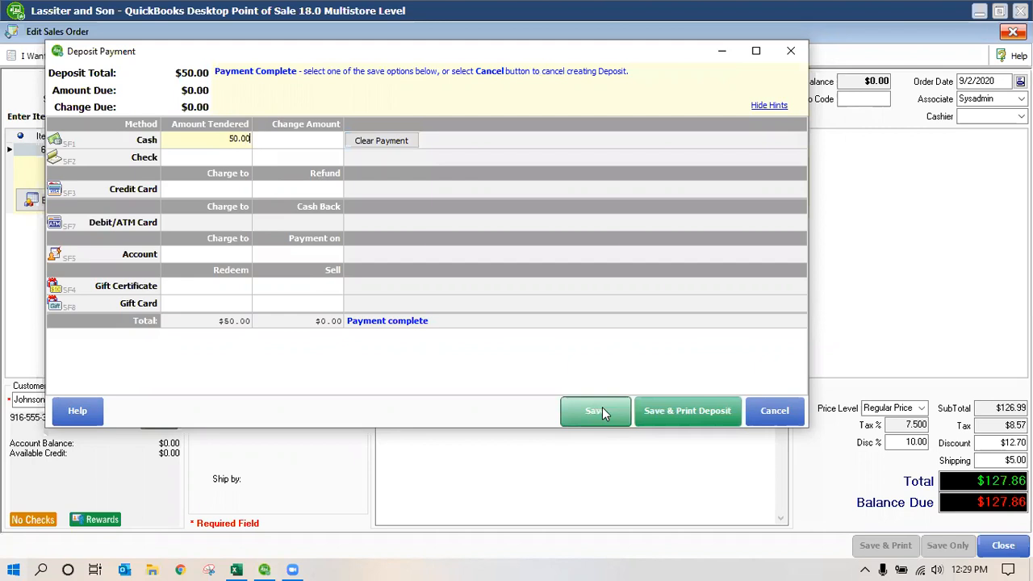
pyautogui.click(644, 396)
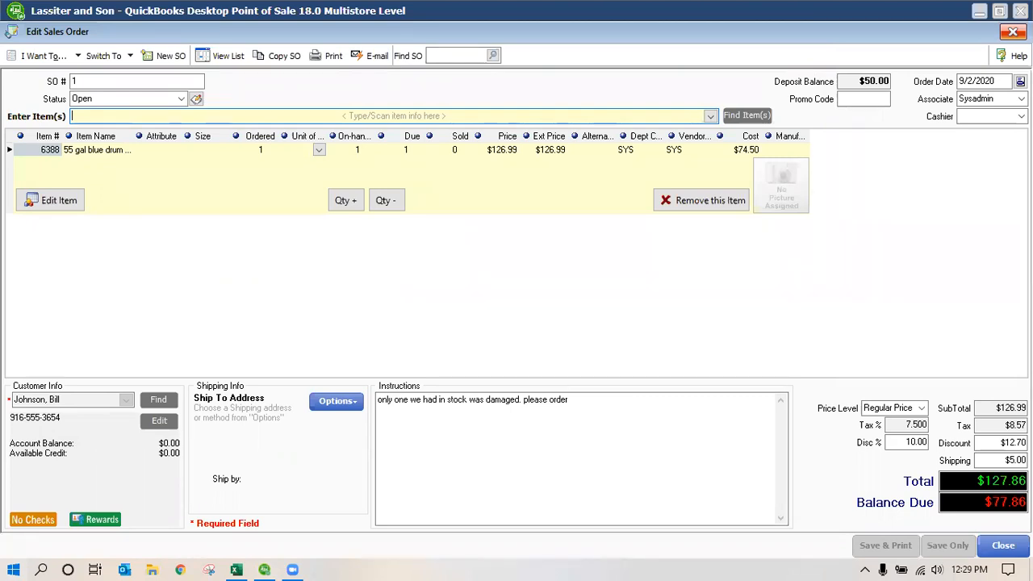
# - Review the sales order's payment history, and close the order and the sales order list
pyautogui.click(79, 58)
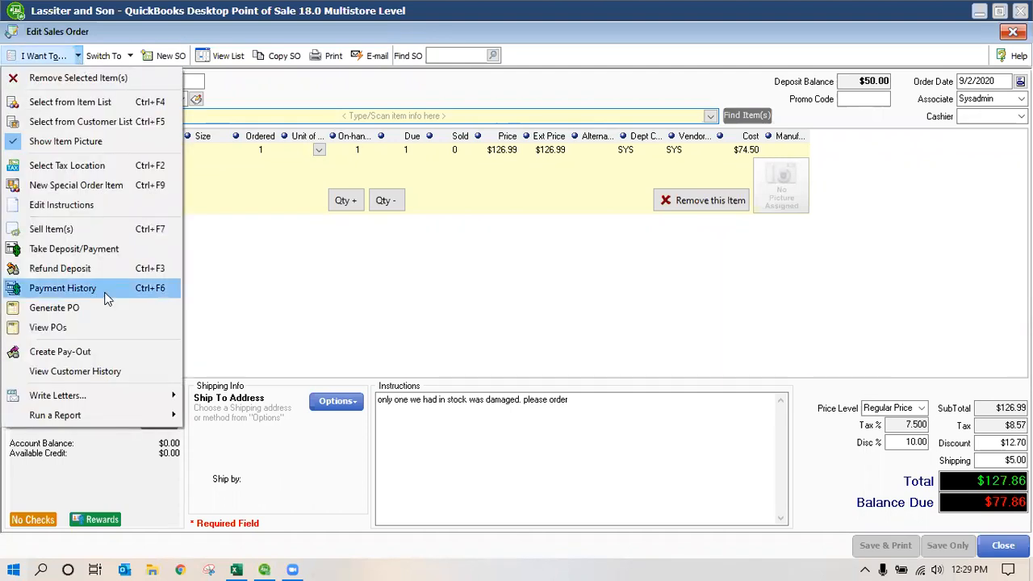
pyautogui.click(107, 300)
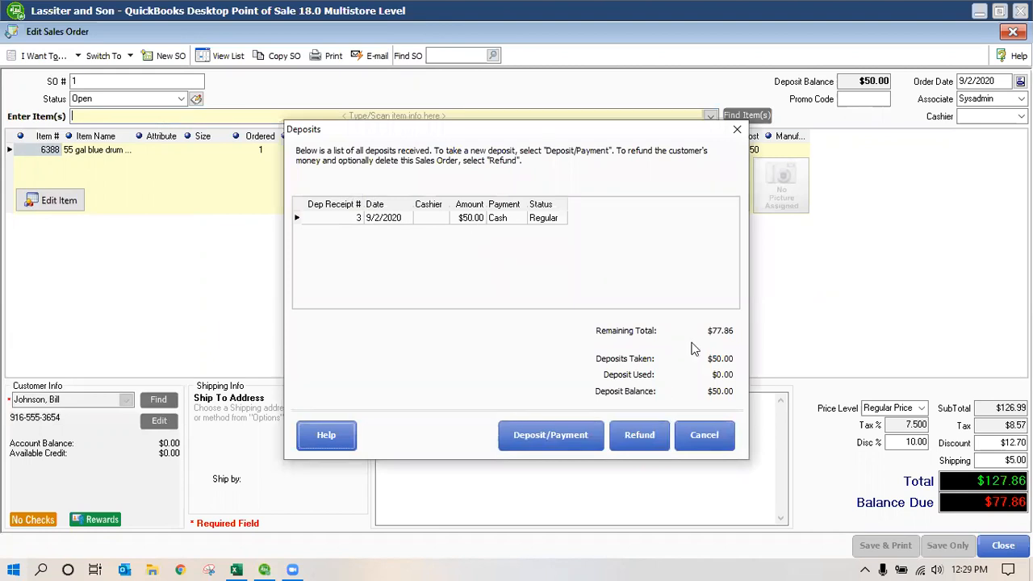
pyautogui.click(704, 445)
pyautogui.click(704, 444)
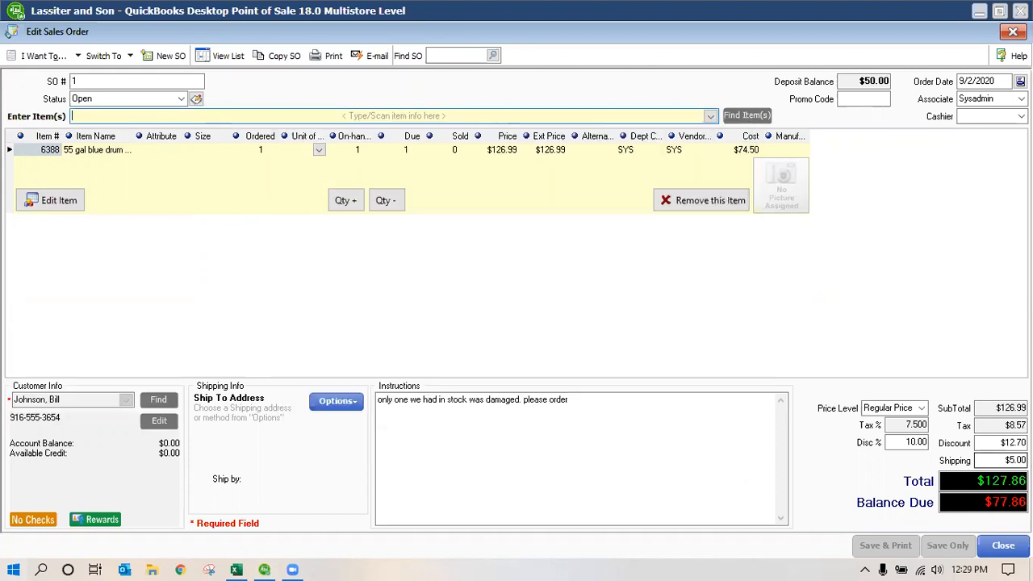
pyautogui.click(1004, 545)
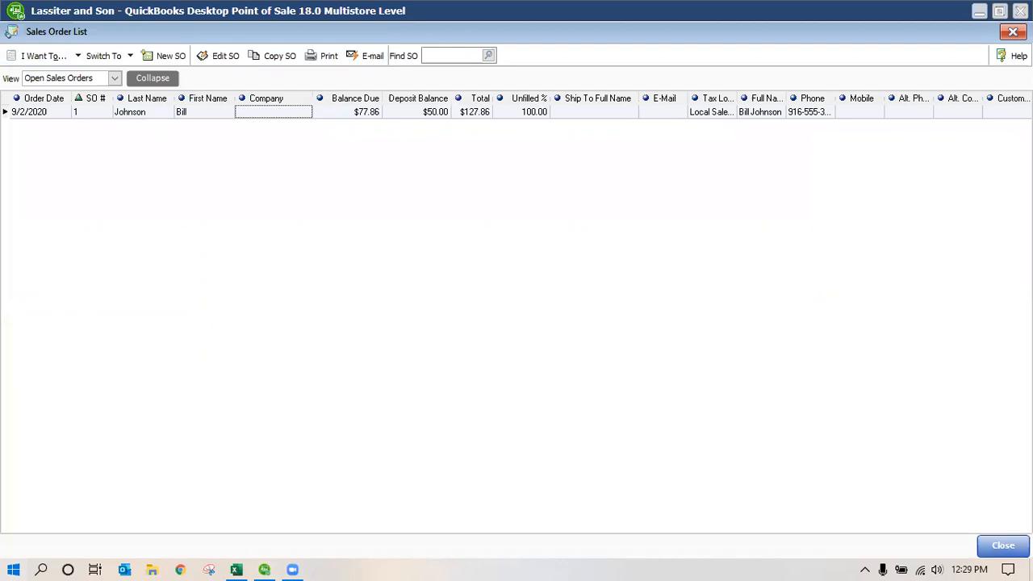
pyautogui.click(1006, 552)
# - Reopen the order from the open sales orders and dismiss the PIN pad message
pyautogui.moveTo(529, 319)
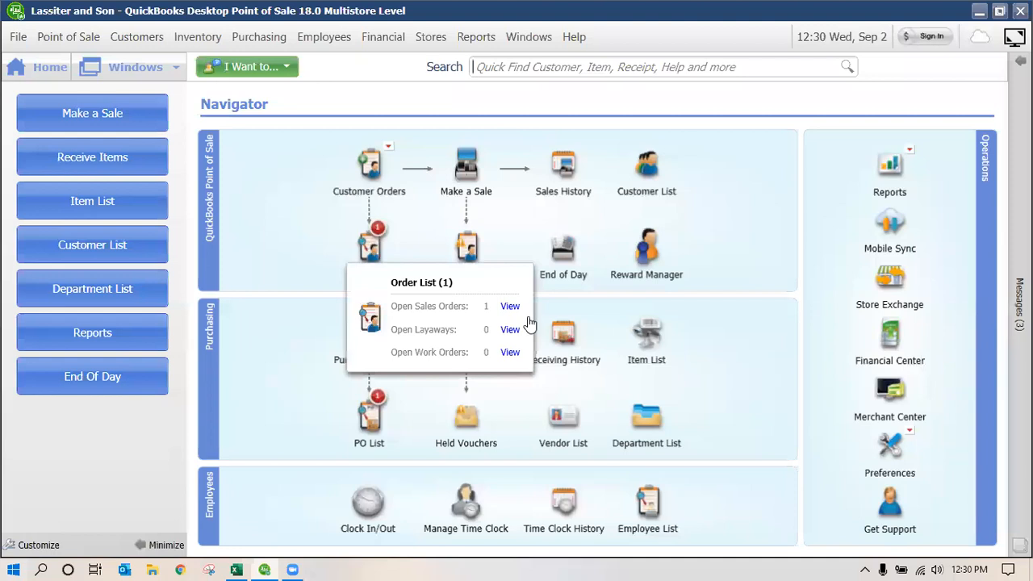
pyautogui.click(509, 308)
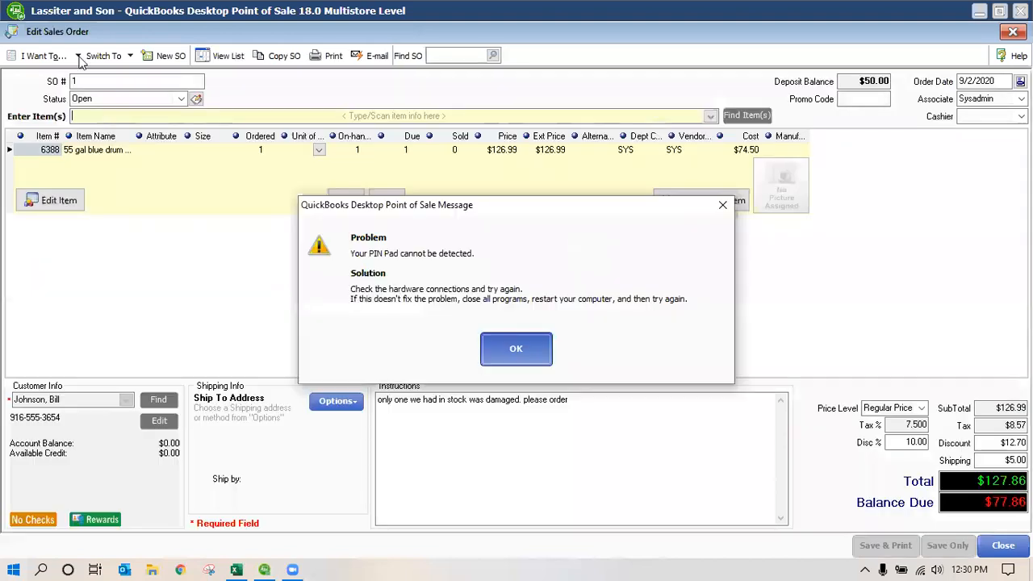
pyautogui.press('Return')
# - Sell all items on the order without copying its instructions, save the cash-paid receipt without printing, and close the receipt window
pyautogui.click(45, 55)
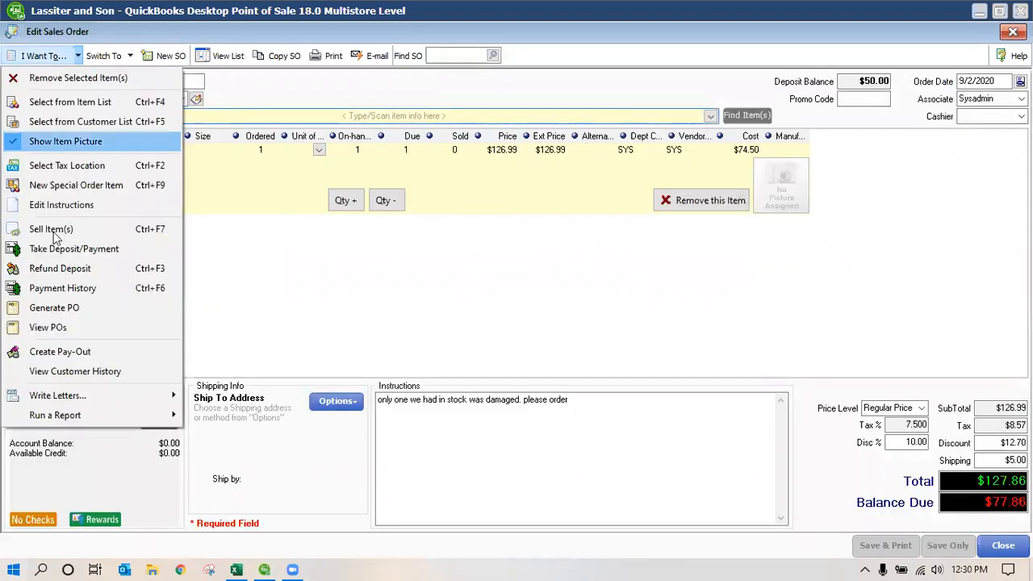
pyautogui.click(51, 231)
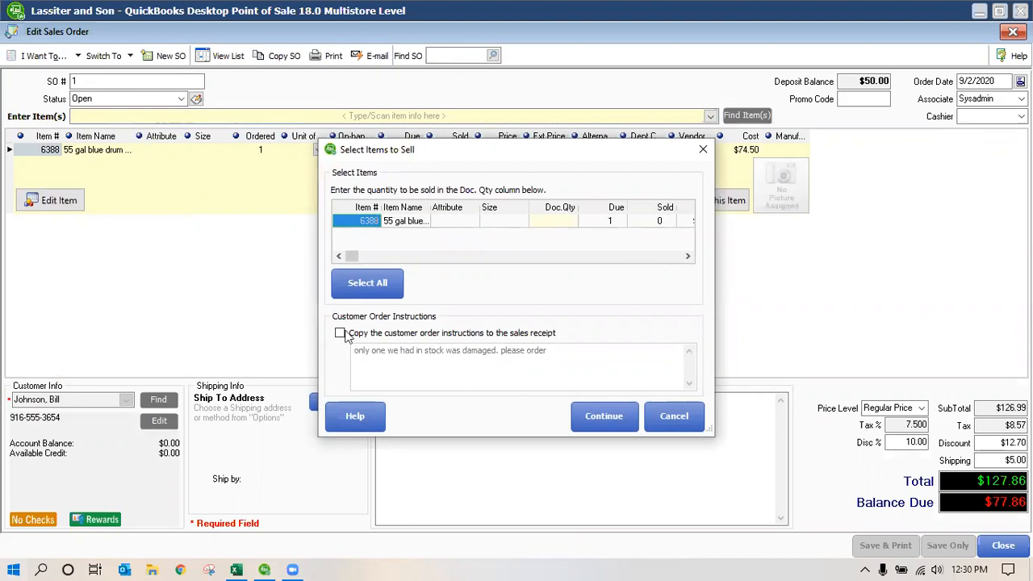
pyautogui.click(363, 292)
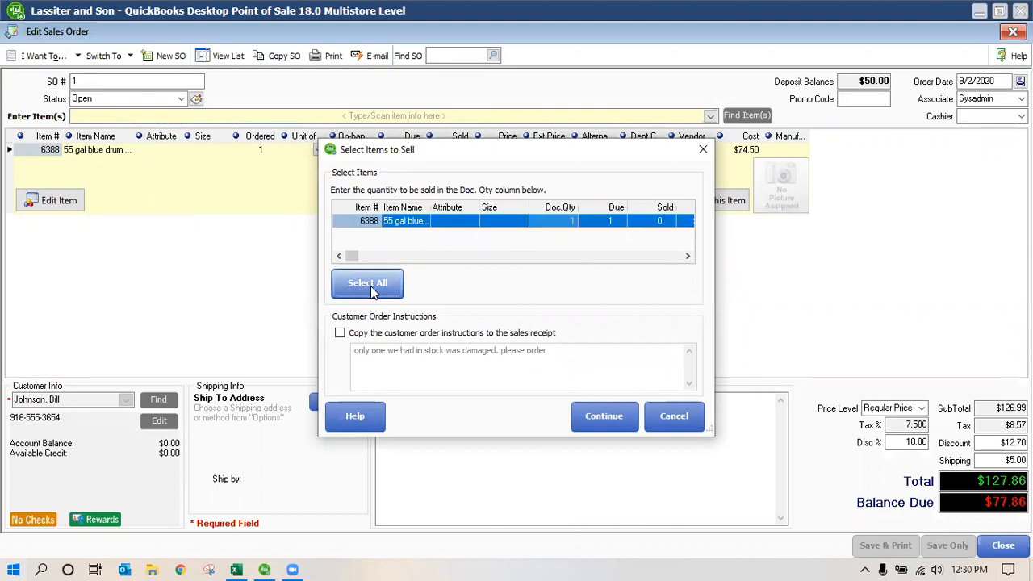
pyautogui.click(618, 418)
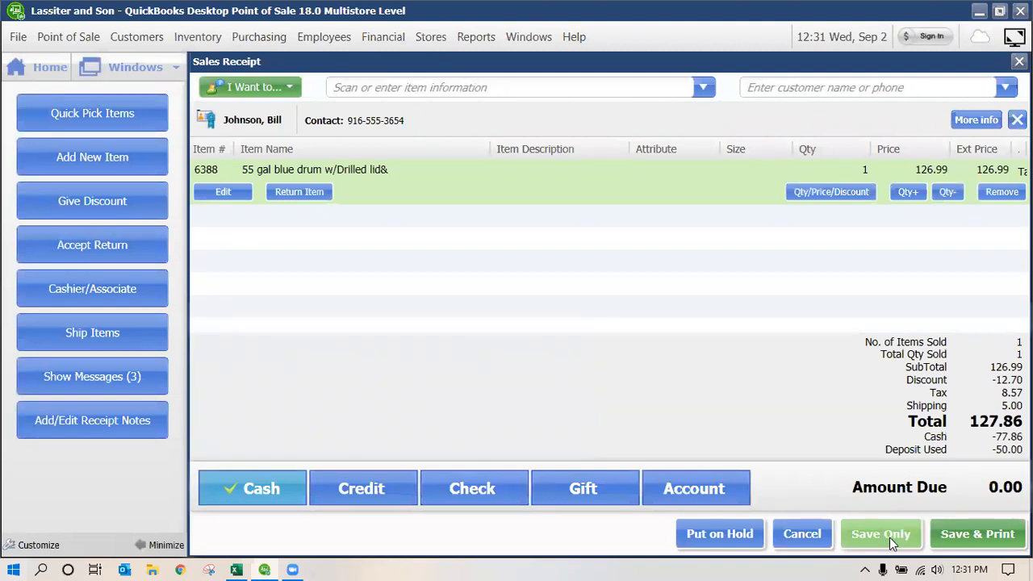
pyautogui.click(891, 546)
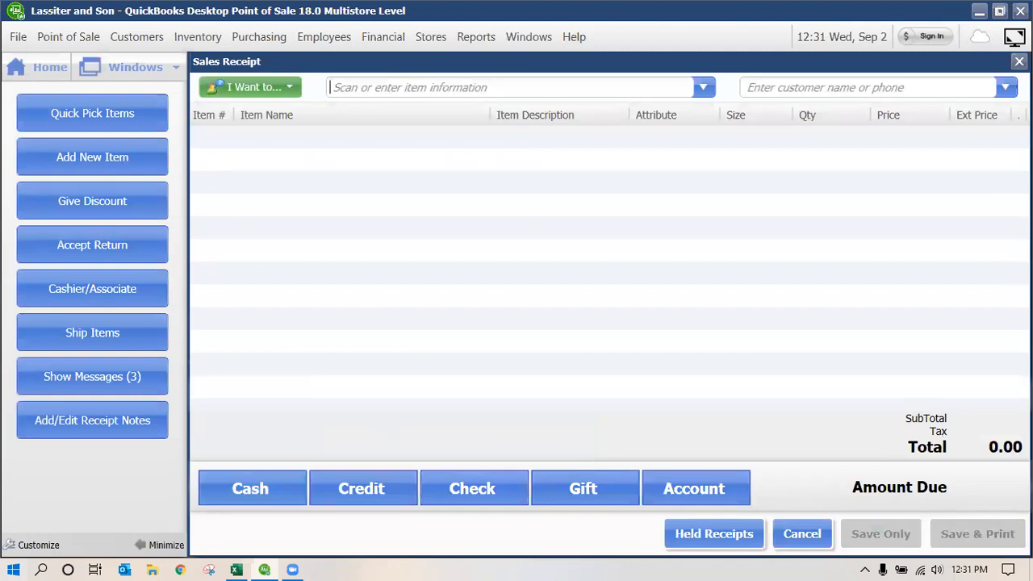
pyautogui.click(1020, 61)
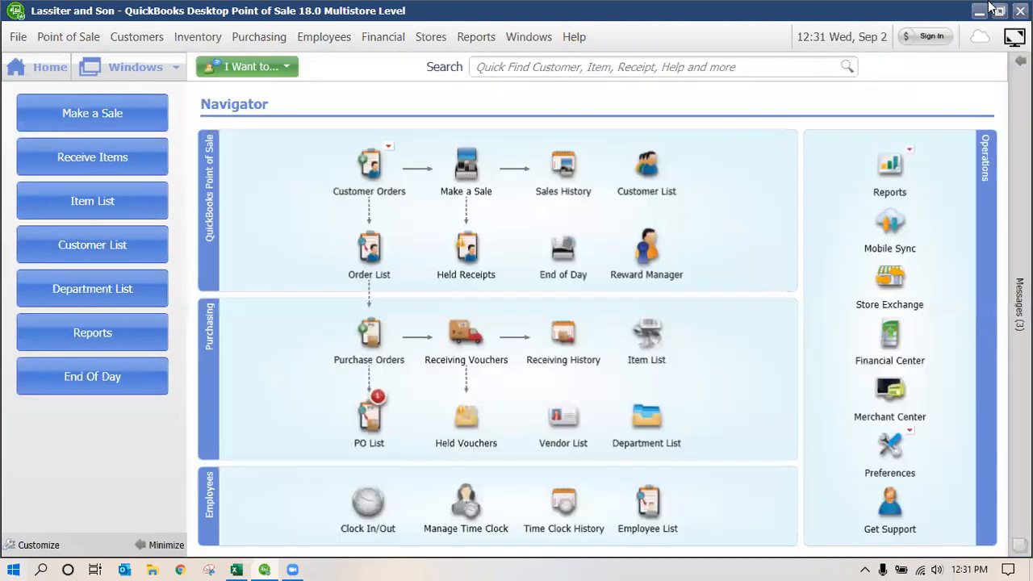
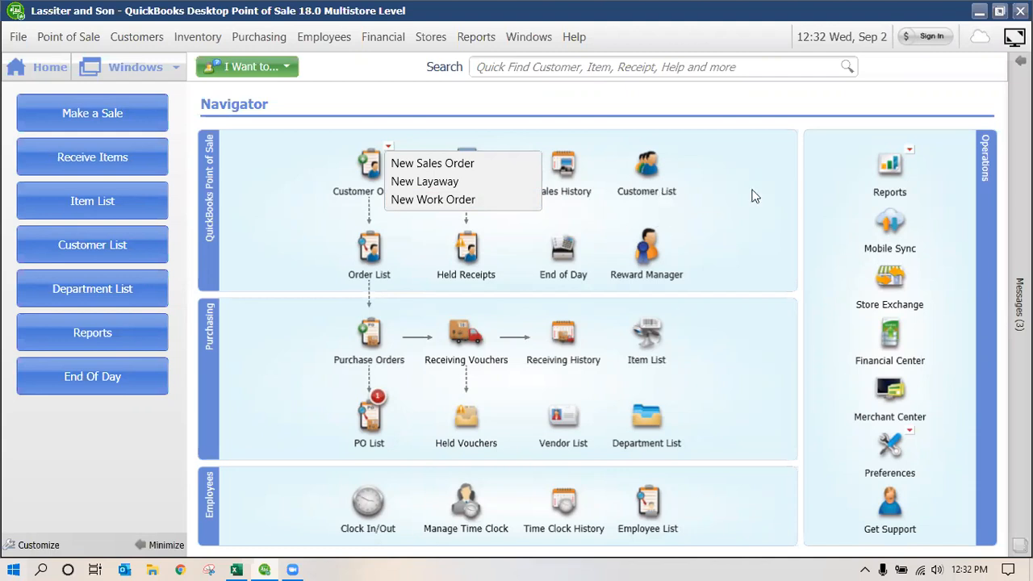
pyautogui.click(764, 250)
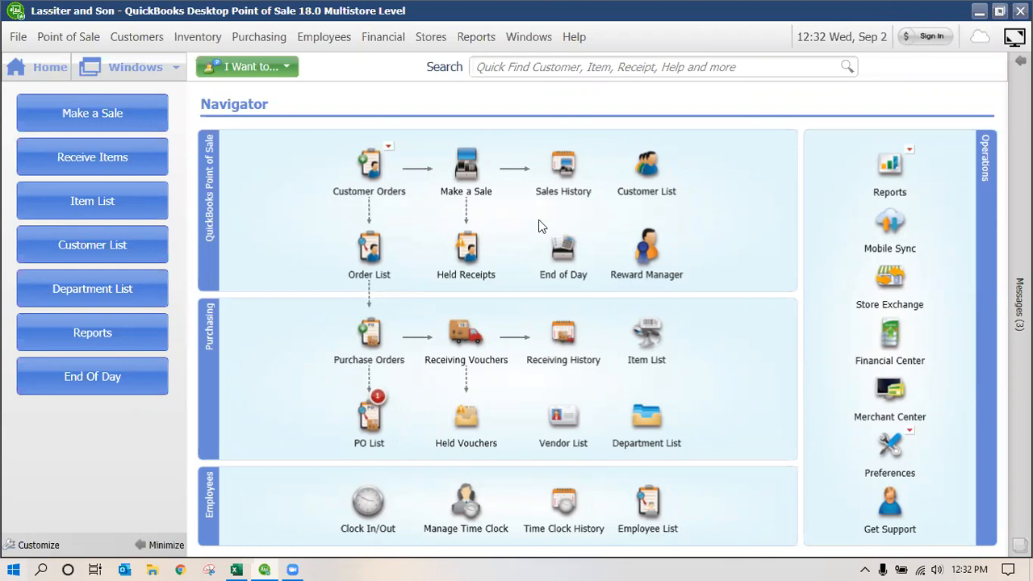
pyautogui.click(92, 42)
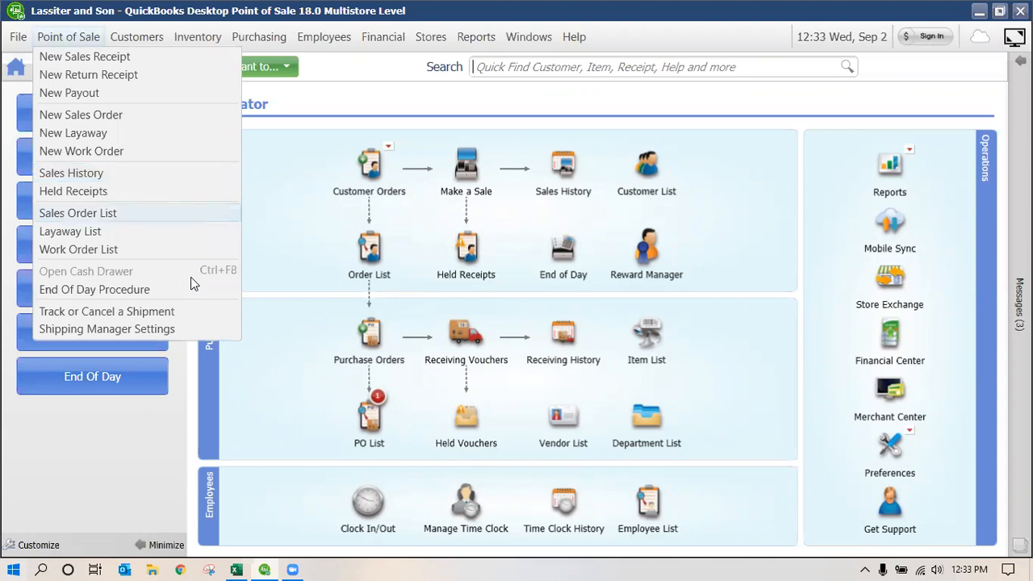
pyautogui.click(137, 37)
pyautogui.click(197, 40)
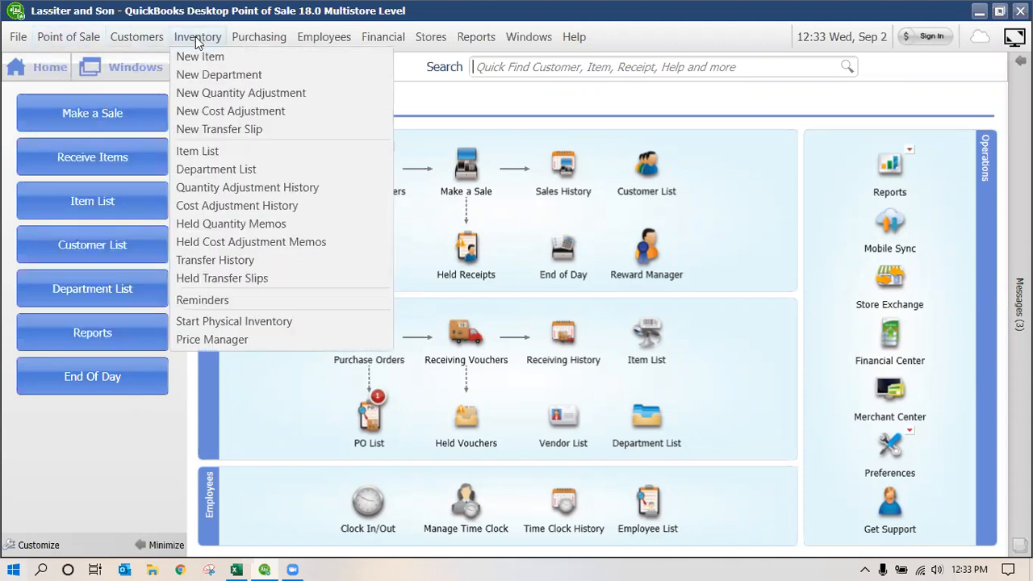
pyautogui.click(742, 184)
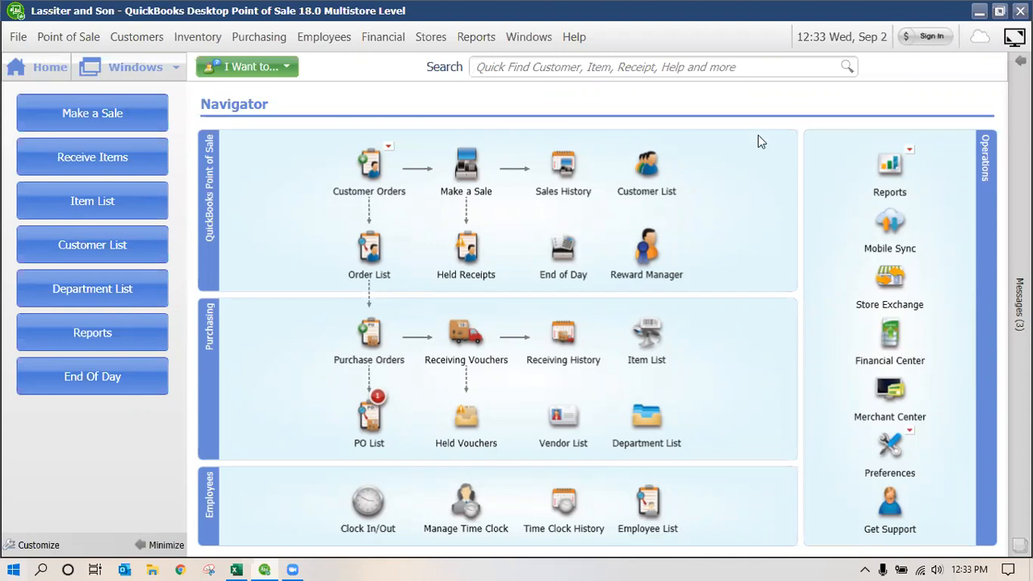
# - Create a new quantity adjustment memo with the reason Damaged and add the 1/4" QC x 1/8" MNPT item
pyautogui.click(198, 40)
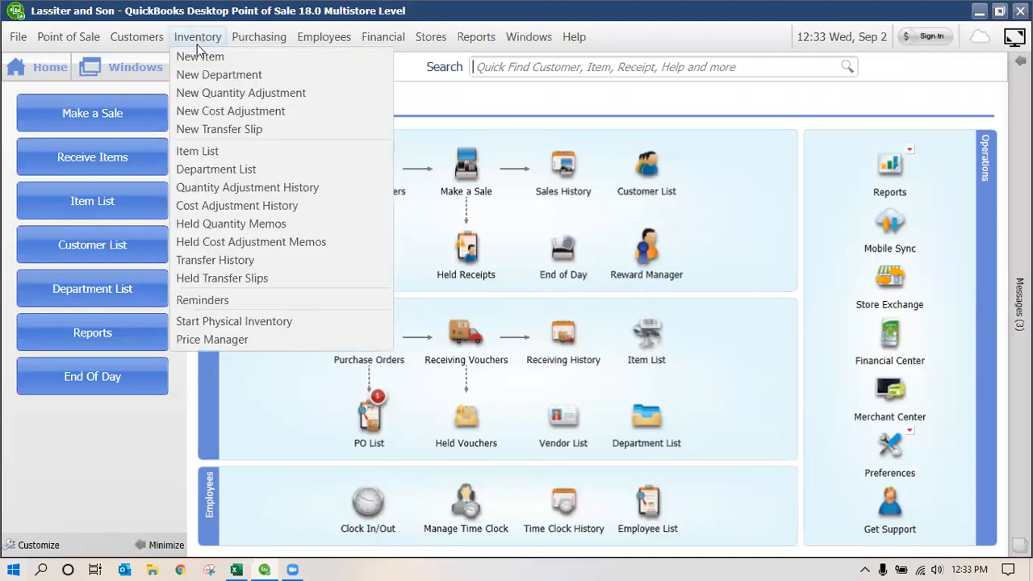
pyautogui.click(255, 95)
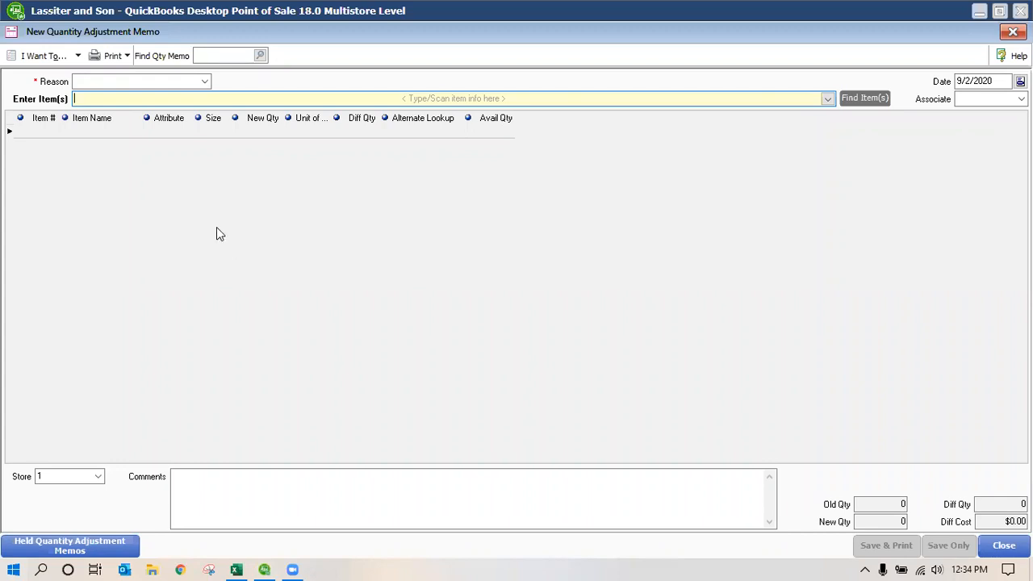
pyautogui.click(205, 82)
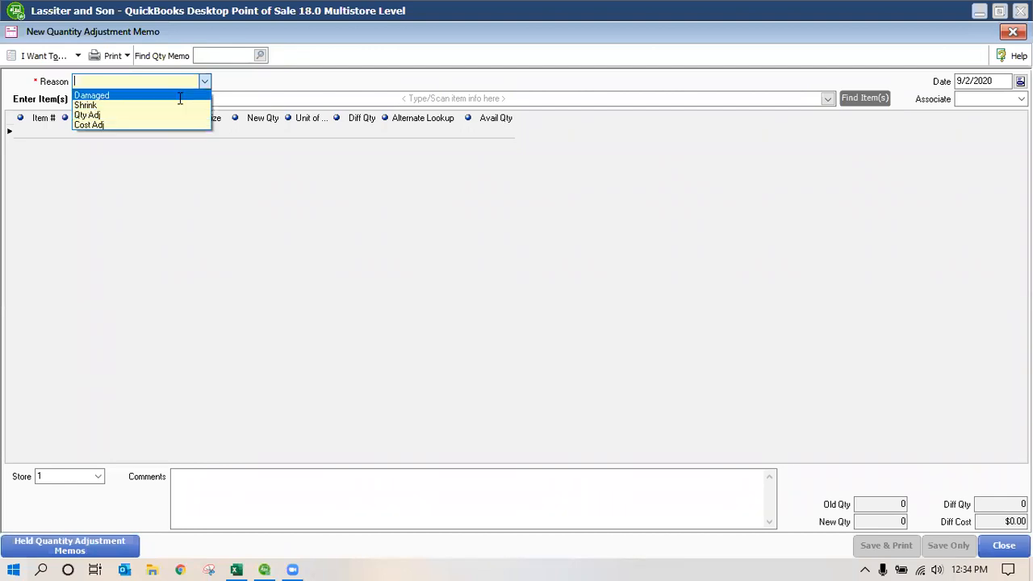
pyautogui.click(180, 96)
pyautogui.click(180, 97)
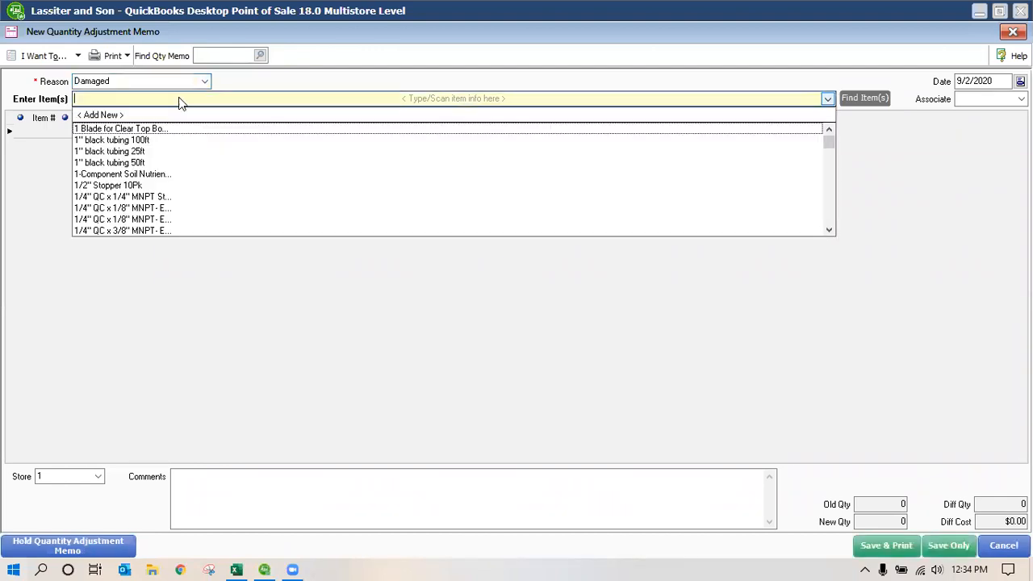
pyautogui.click(375, 218)
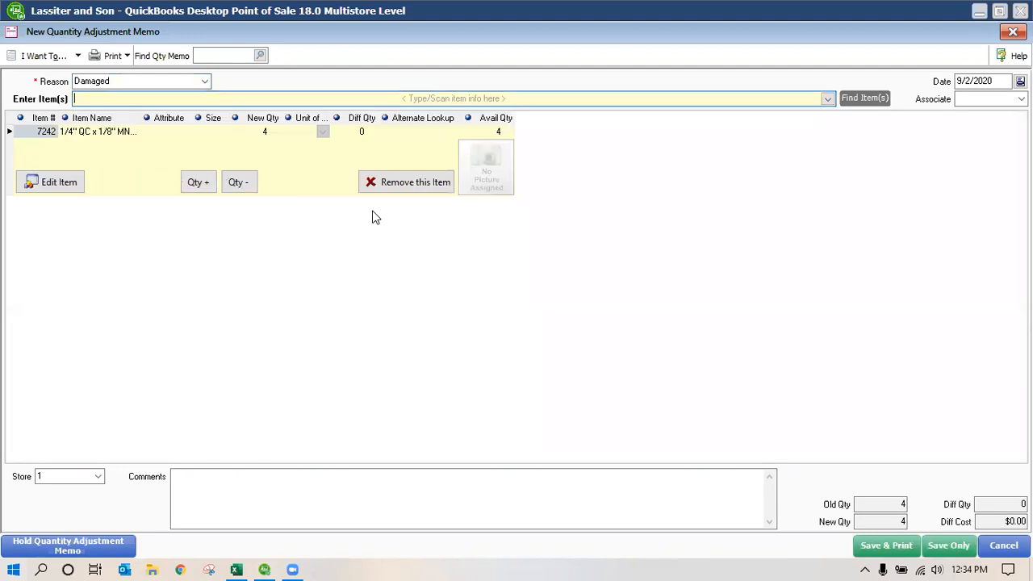
# - Add item 7240 (1/4" QC x 1/8" MNPT- Elbow WHIT) and the 3/4" Inline Filter W/Screen to the adjustment memo
pyautogui.click(352, 217)
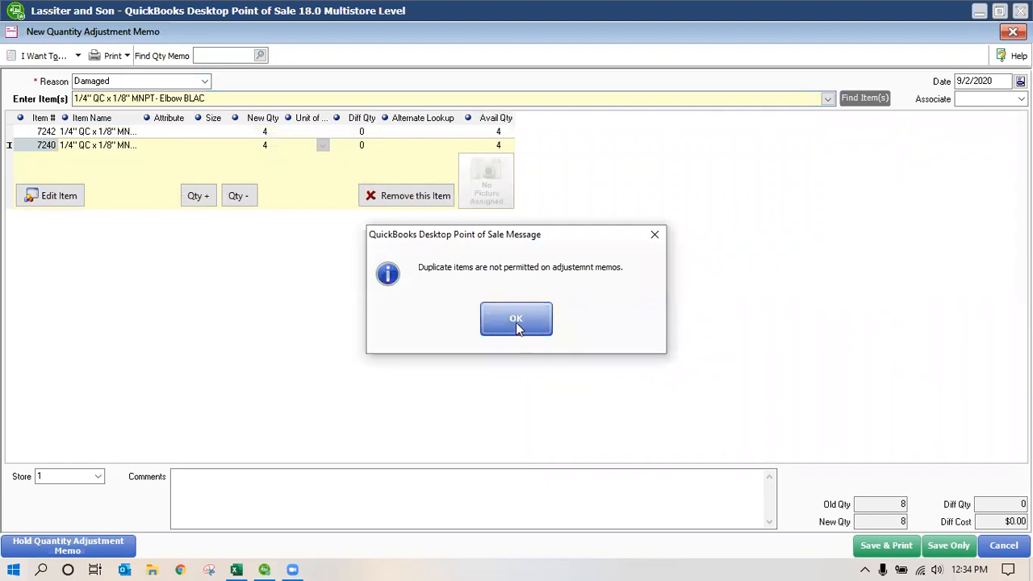
pyautogui.press('Return')
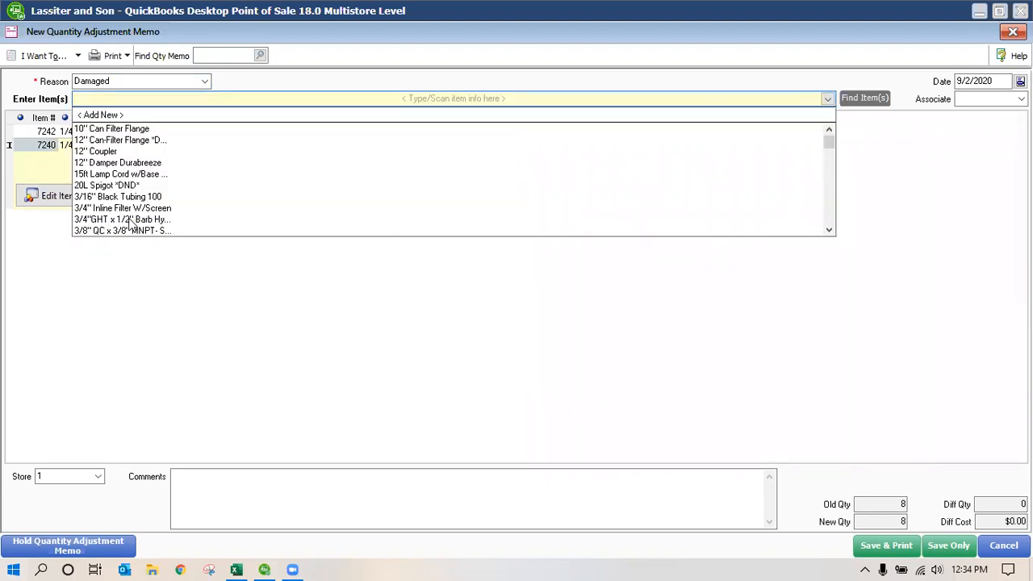
pyautogui.click(176, 205)
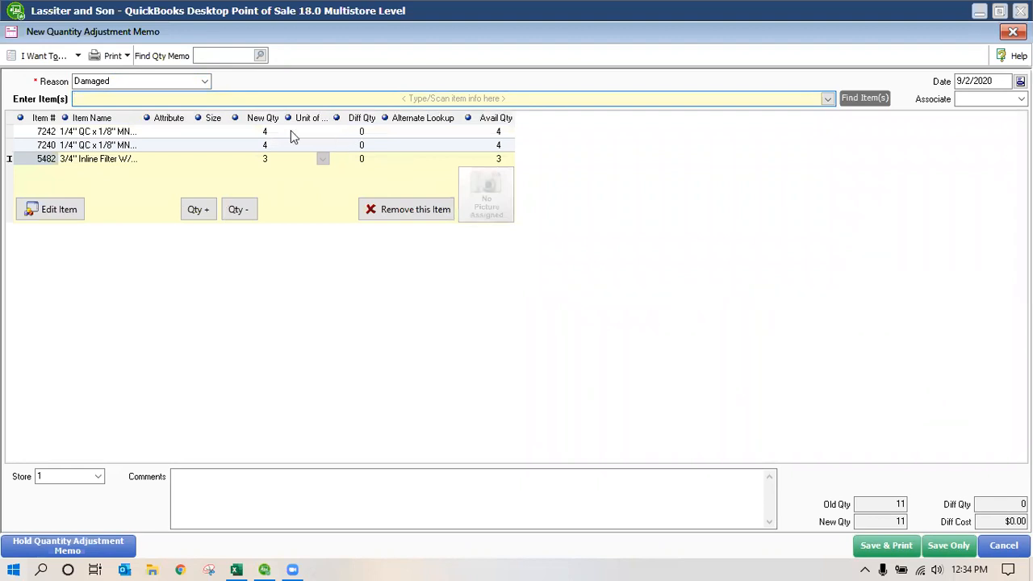
# - Assign Sysadmin as the memo's associate and go to the comments field
pyautogui.click(362, 135)
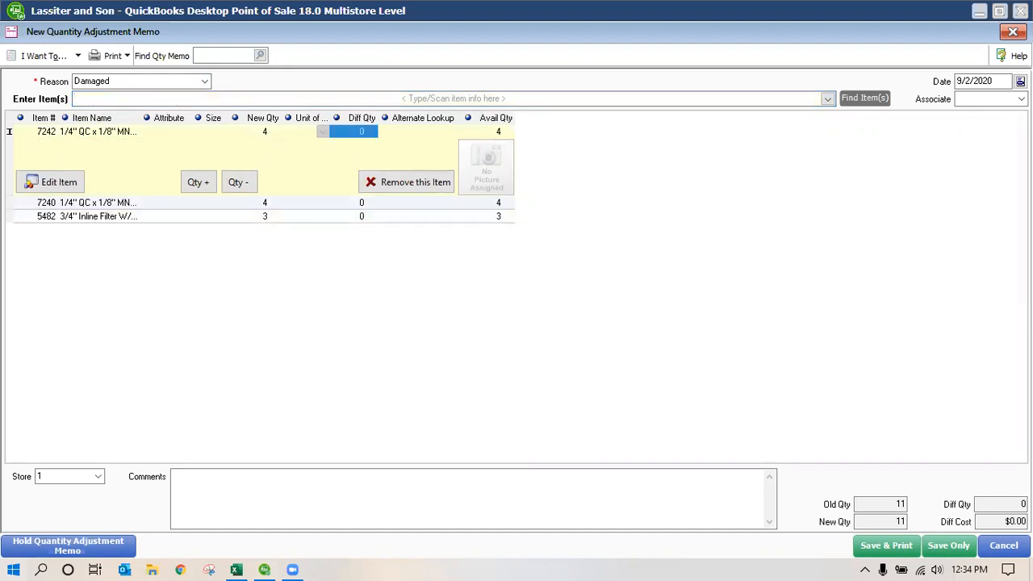
pyautogui.click(1022, 99)
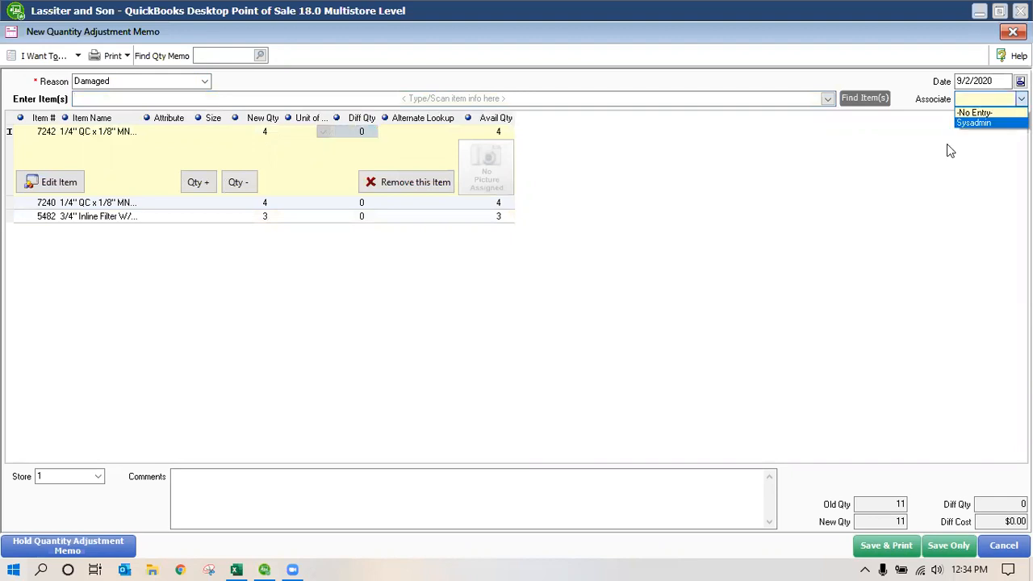
pyautogui.click(512, 272)
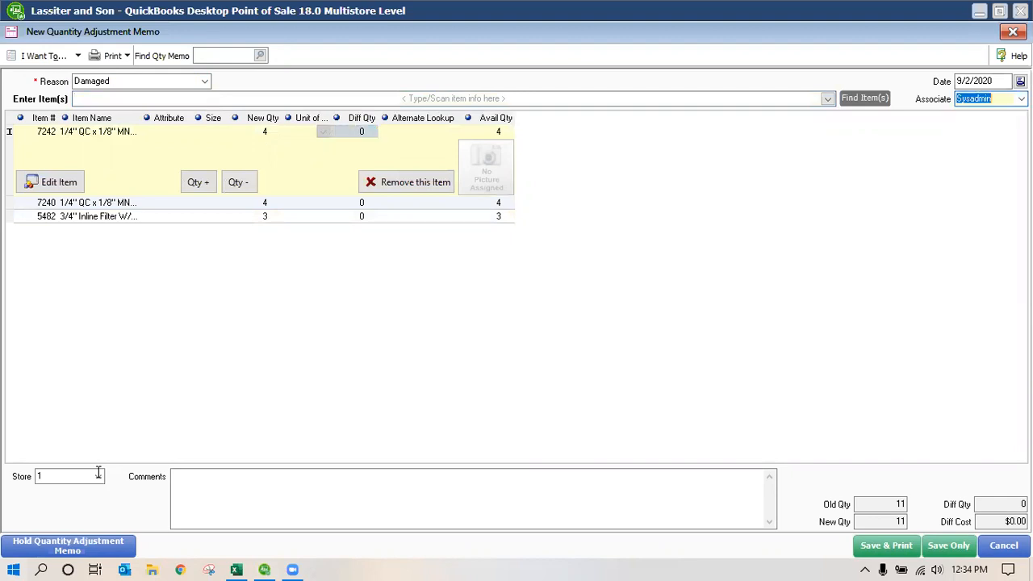
pyautogui.click(276, 507)
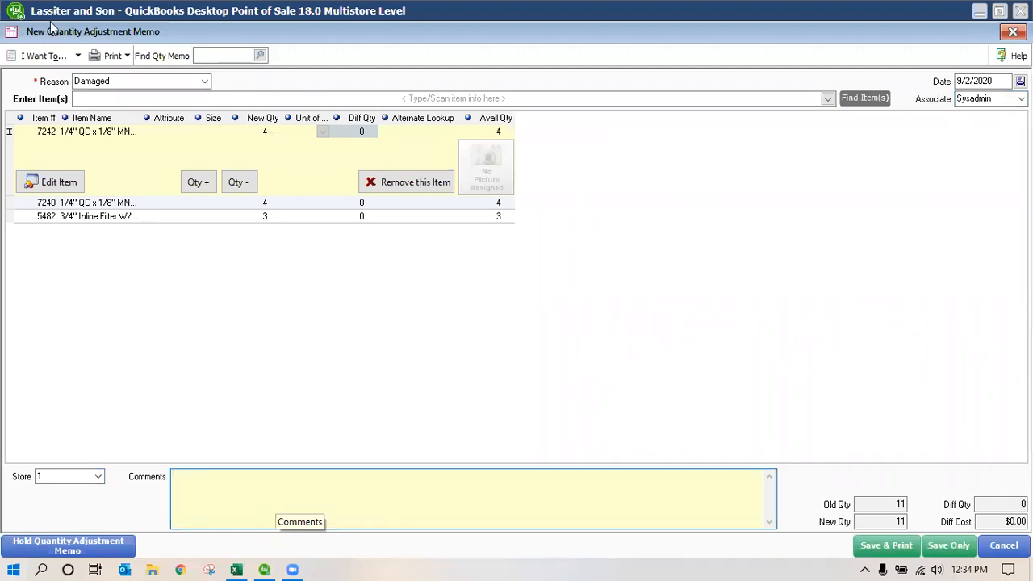
# - Set the new quantities to 3 for item 7242, 2 for item 7240 and 0 for item 5482, and save the memo without printing
pyautogui.click(262, 133)
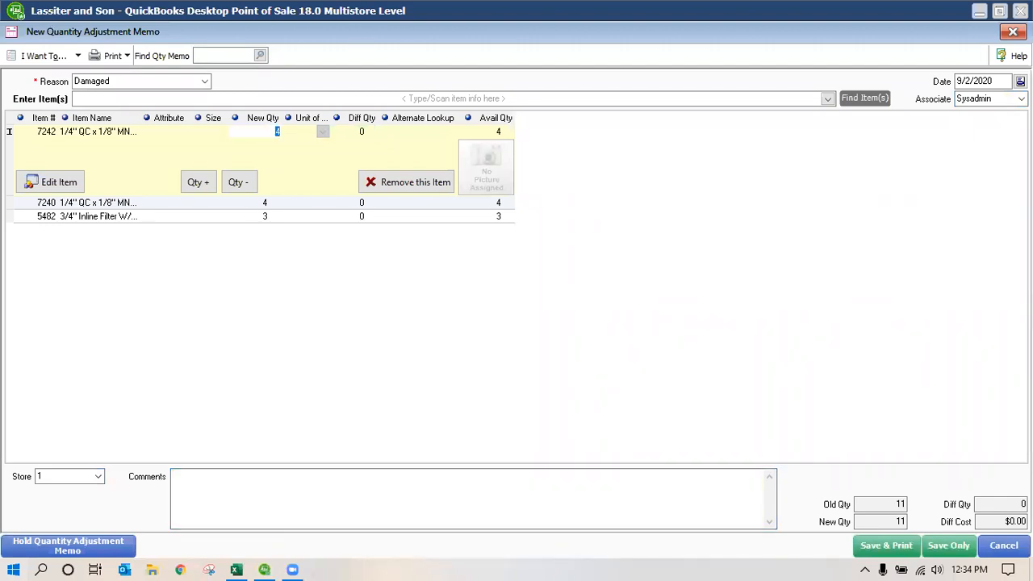
pyautogui.write('3')
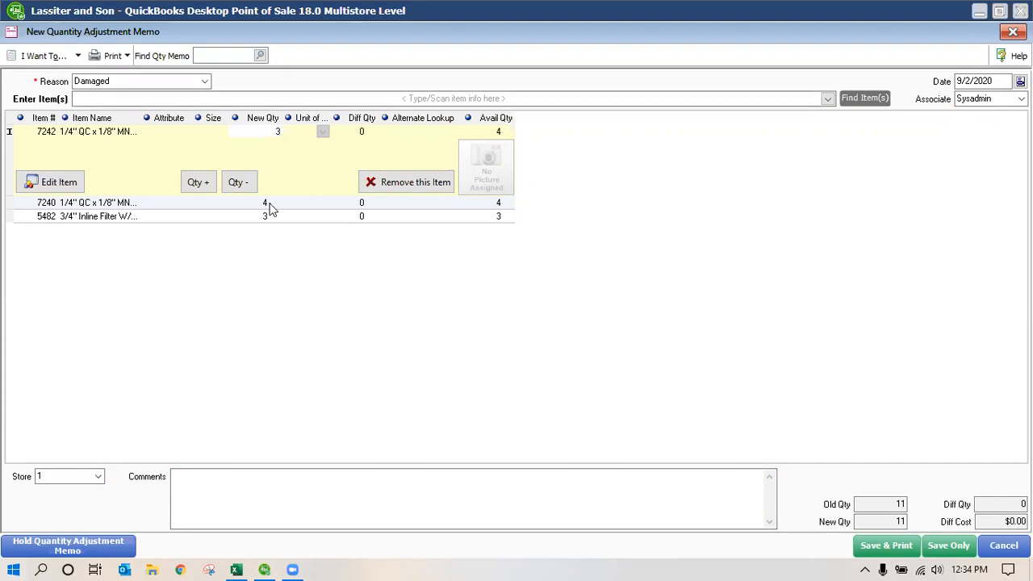
pyautogui.click(268, 204)
pyautogui.write('2')
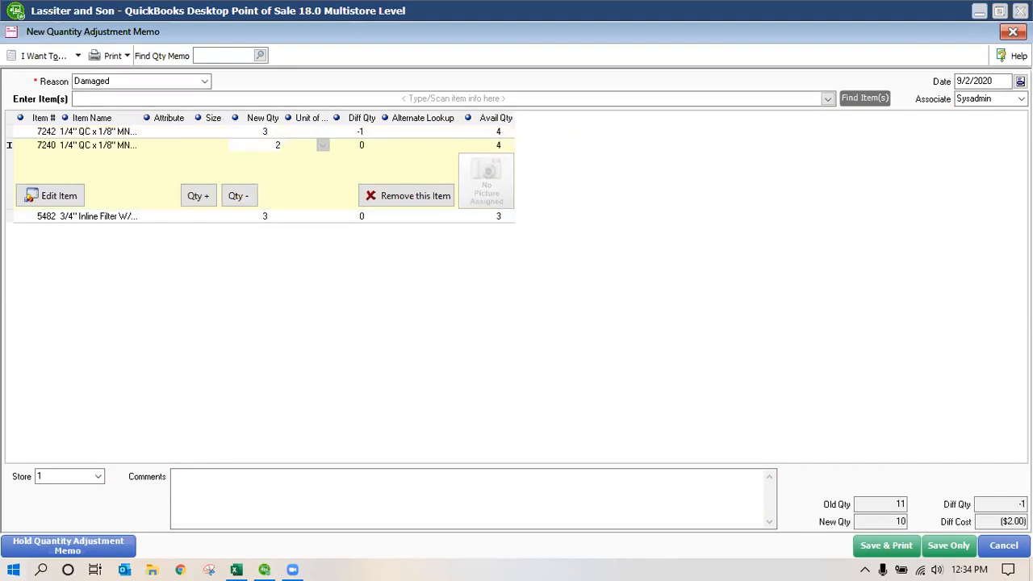
pyautogui.click(267, 218)
pyautogui.write('0')
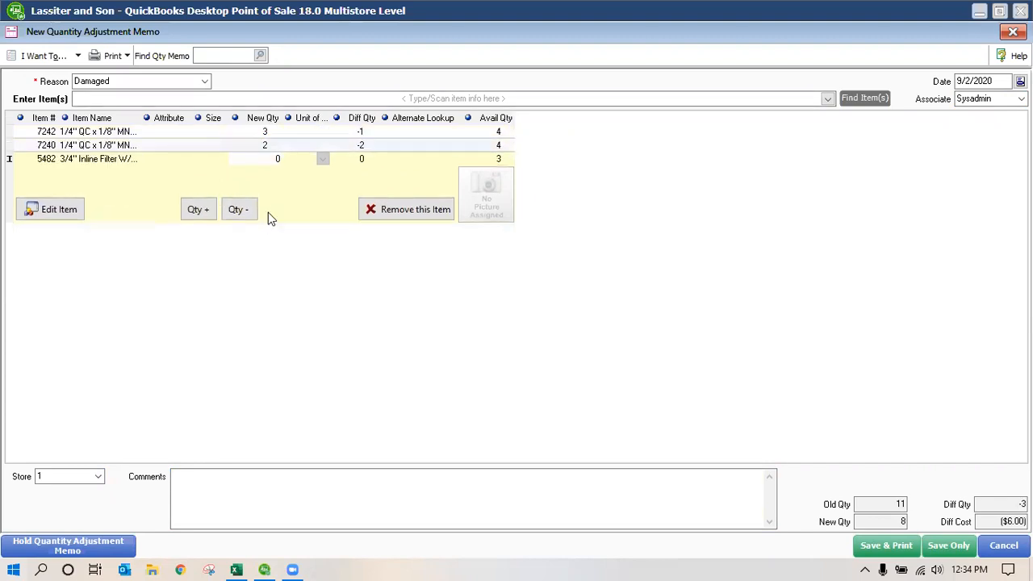
pyautogui.click(379, 144)
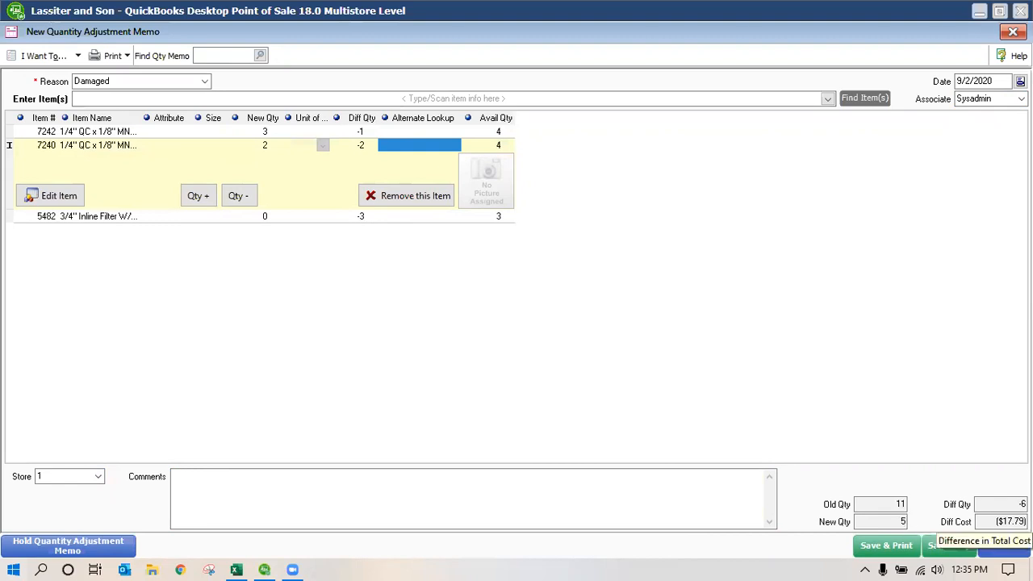
pyautogui.click(225, 476)
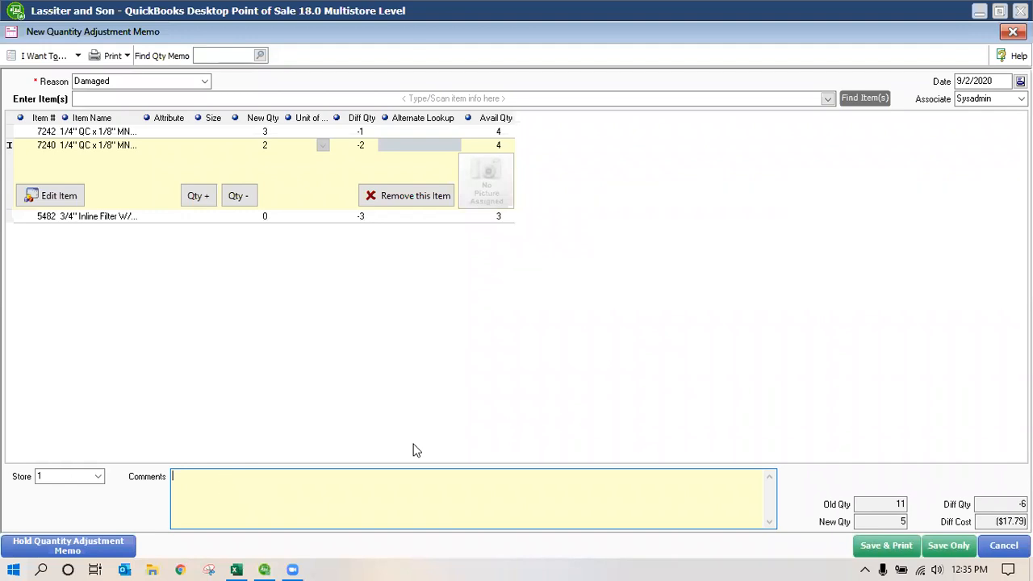
pyautogui.click(960, 552)
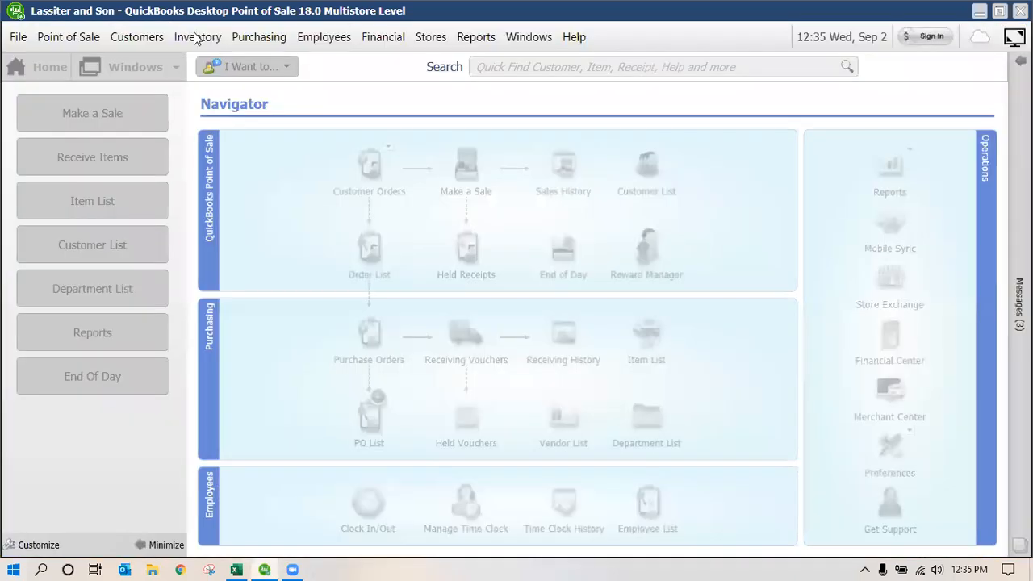
# - Review the Damaged memo dated 9/2/2020 in the quantity adjustment history and close it
pyautogui.click(200, 36)
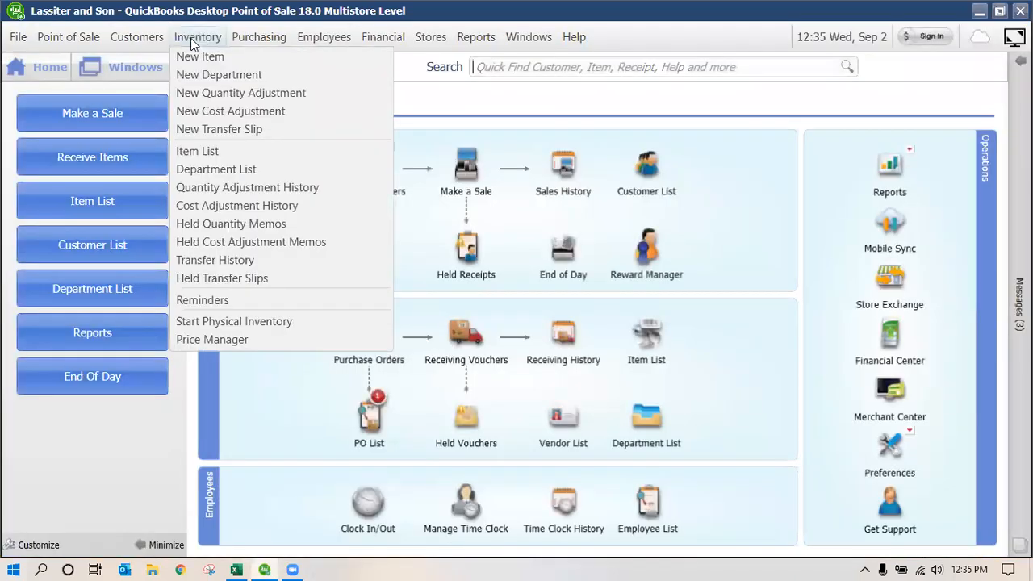
pyautogui.moveTo(258, 36)
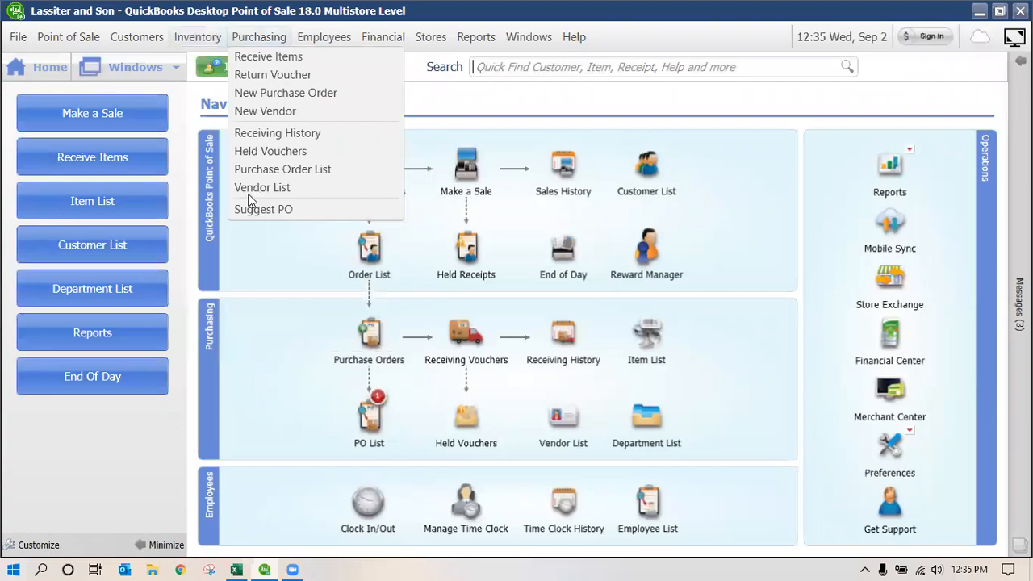
pyautogui.press('Left')
pyautogui.click(249, 185)
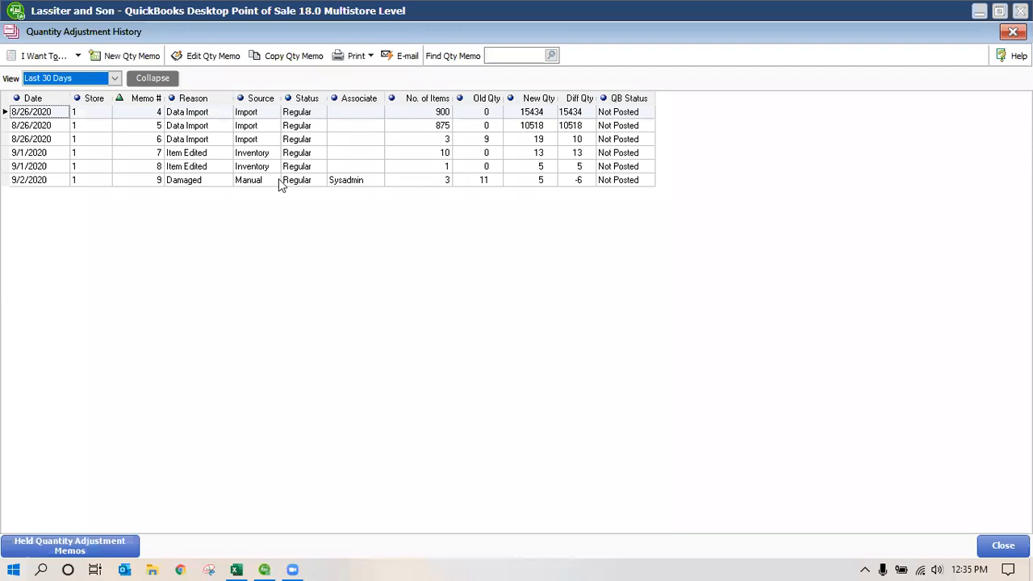
pyautogui.click(277, 180)
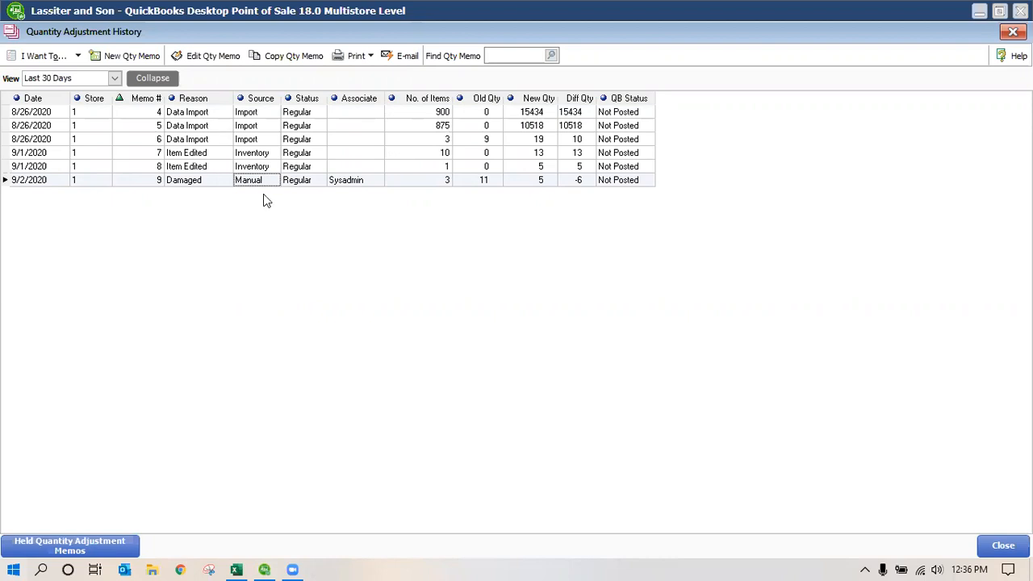
pyautogui.click(193, 184)
pyautogui.doubleClick(193, 183)
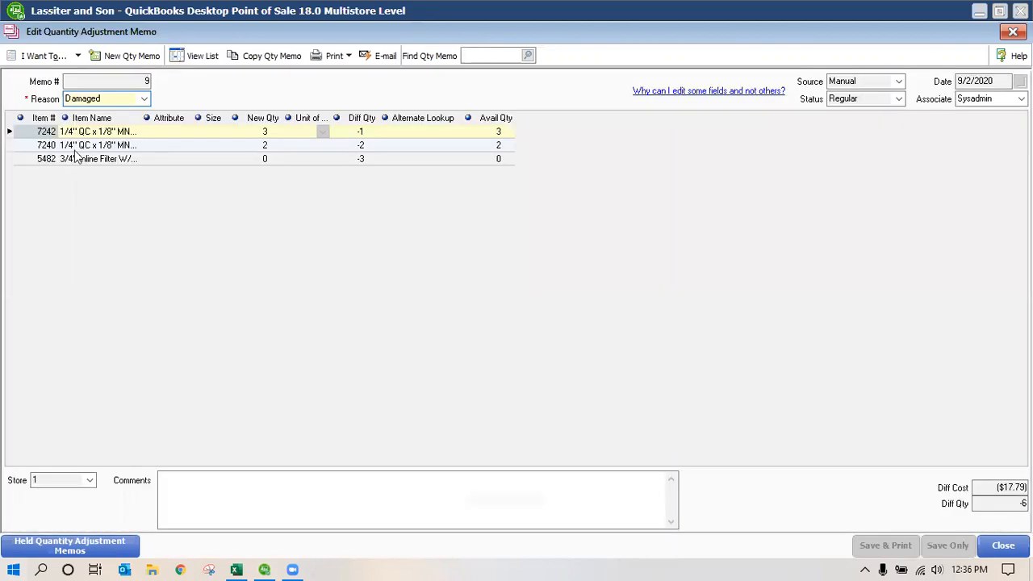
pyautogui.click(988, 549)
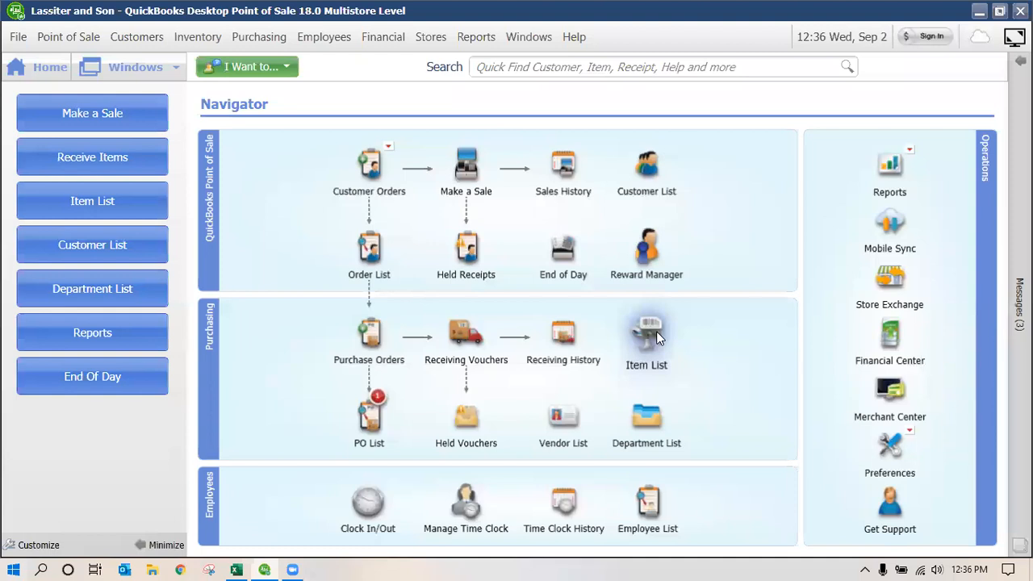
# - Find item 7240 in the item list and open it for editing
pyautogui.click(656, 332)
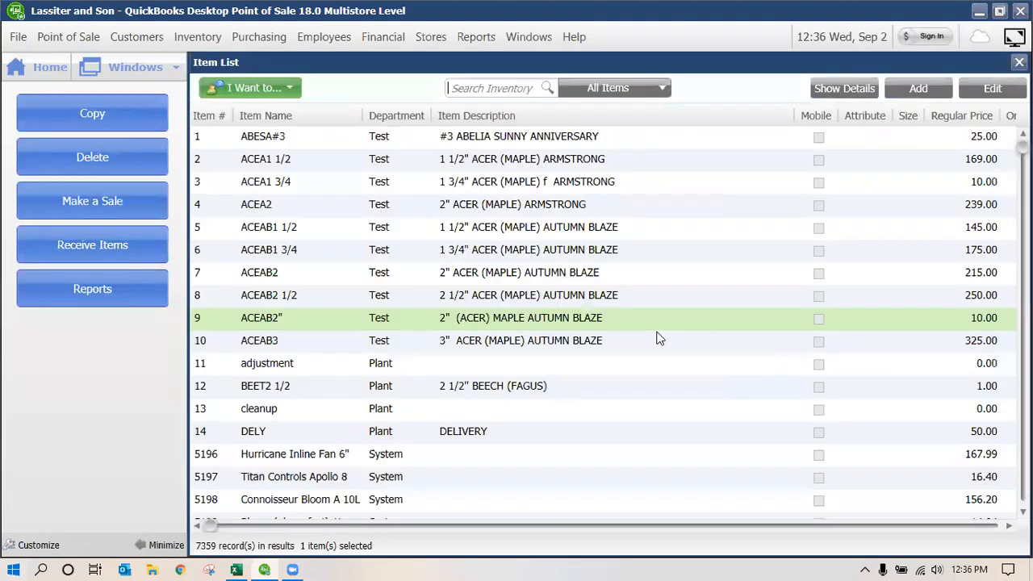
pyautogui.write('7240')
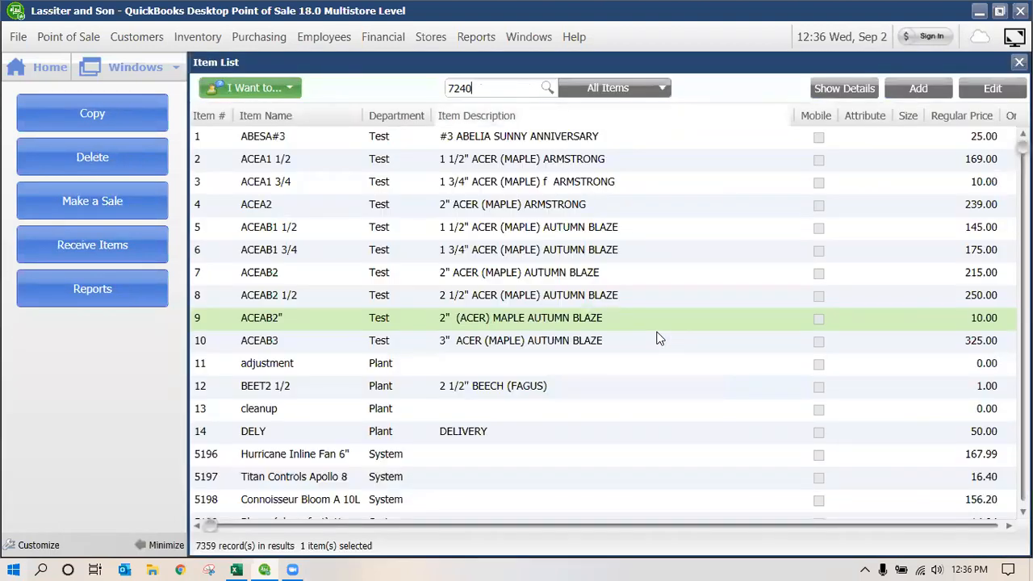
pyautogui.press('Return')
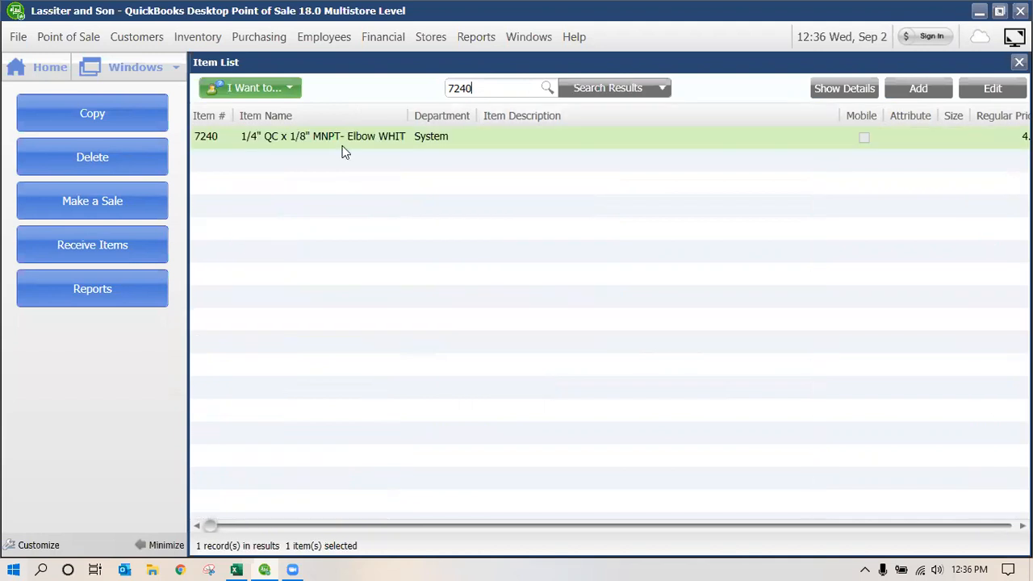
pyautogui.click(1001, 90)
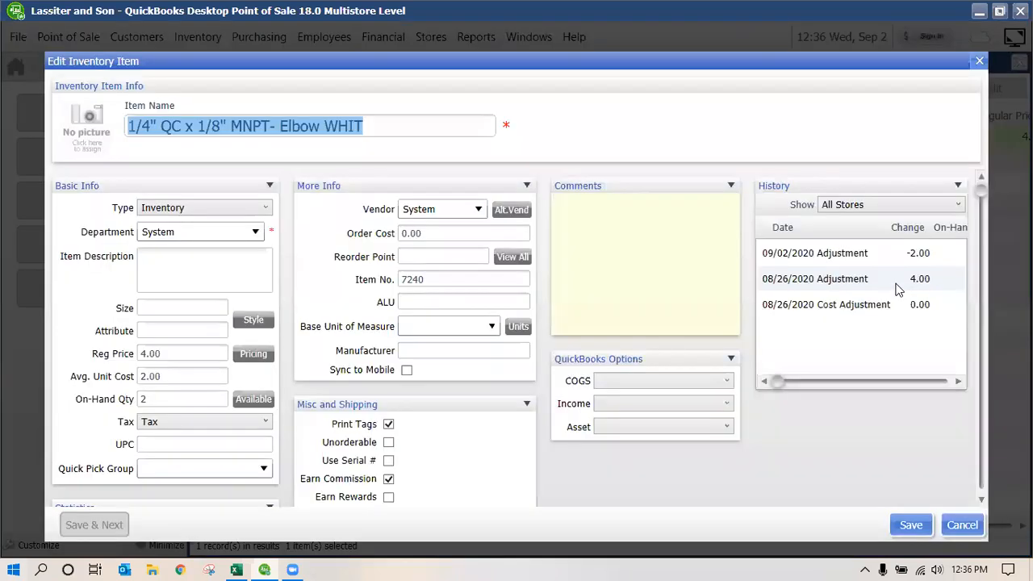
# - Examine the item's adjustment history, including its change, on-hand, document number and details columns
pyautogui.click(869, 312)
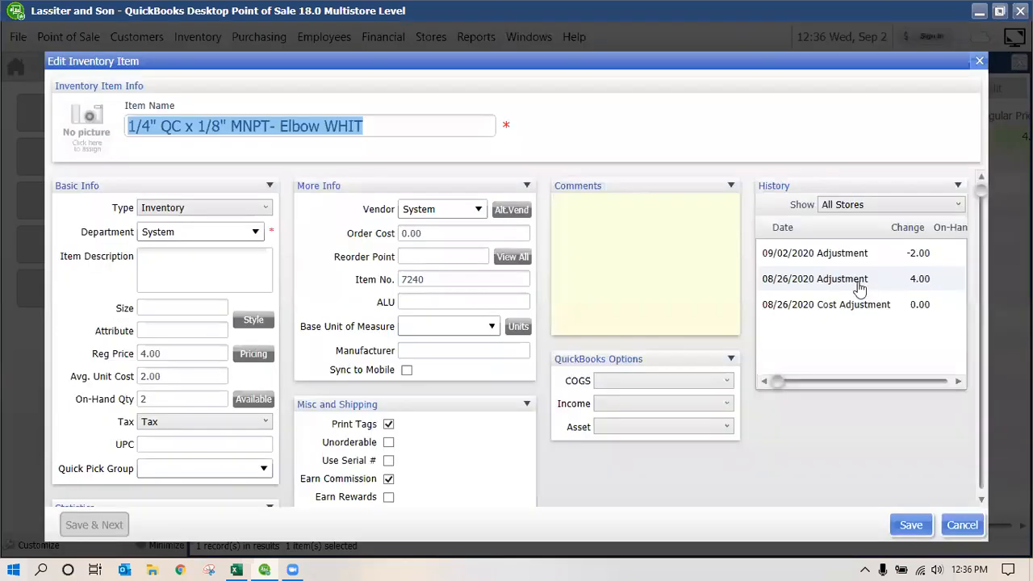
pyautogui.click(909, 288)
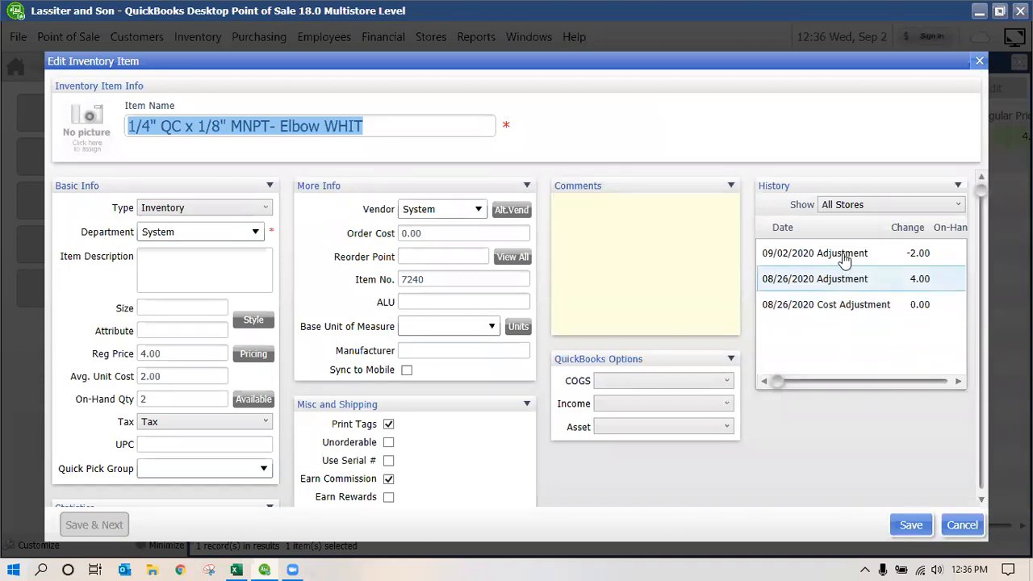
pyautogui.click(888, 259)
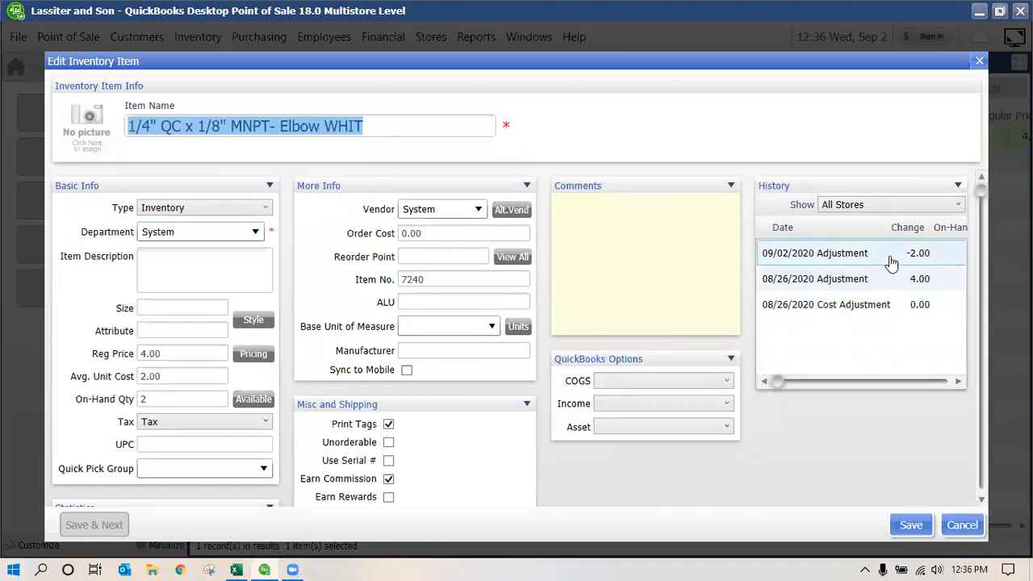
pyautogui.click(958, 385)
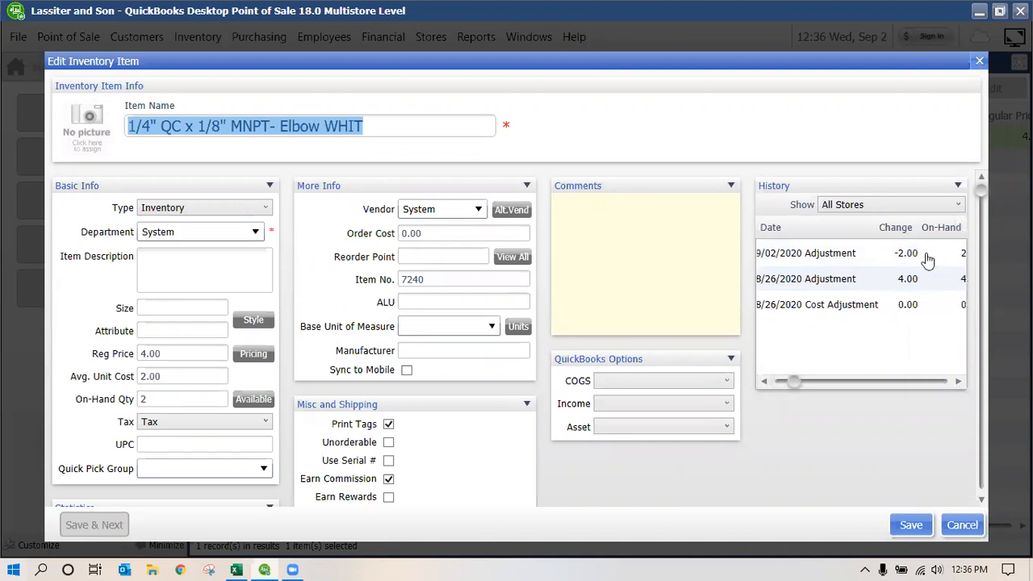
pyautogui.click(959, 385)
pyautogui.click(958, 384)
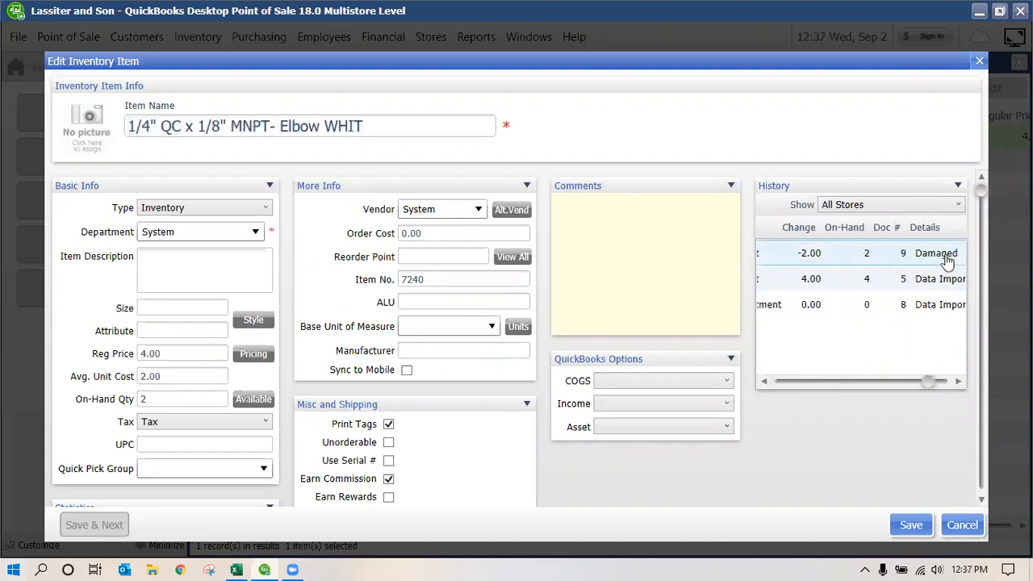
pyautogui.click(765, 382)
pyautogui.click(765, 382)
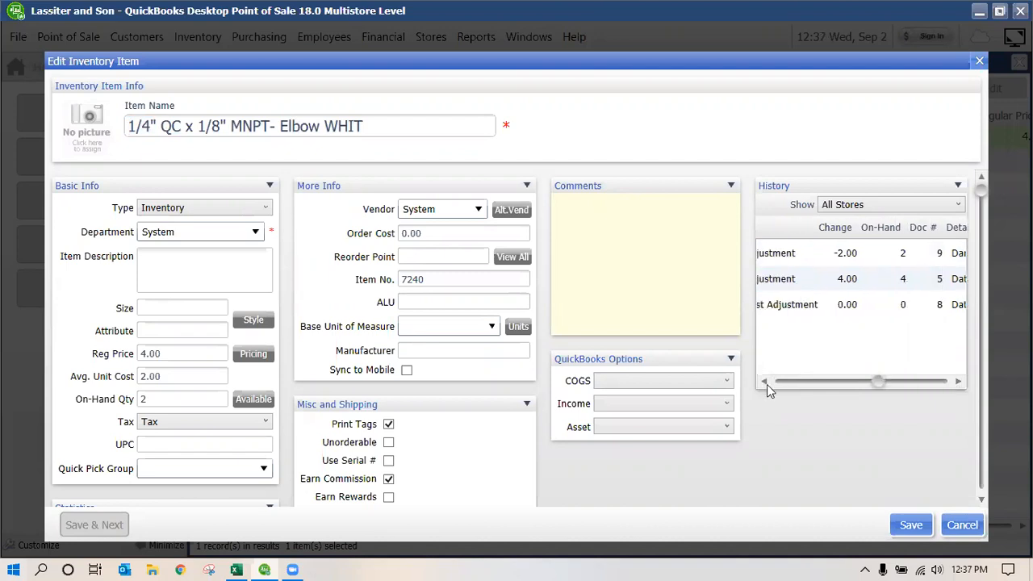
pyautogui.click(765, 383)
pyautogui.click(766, 383)
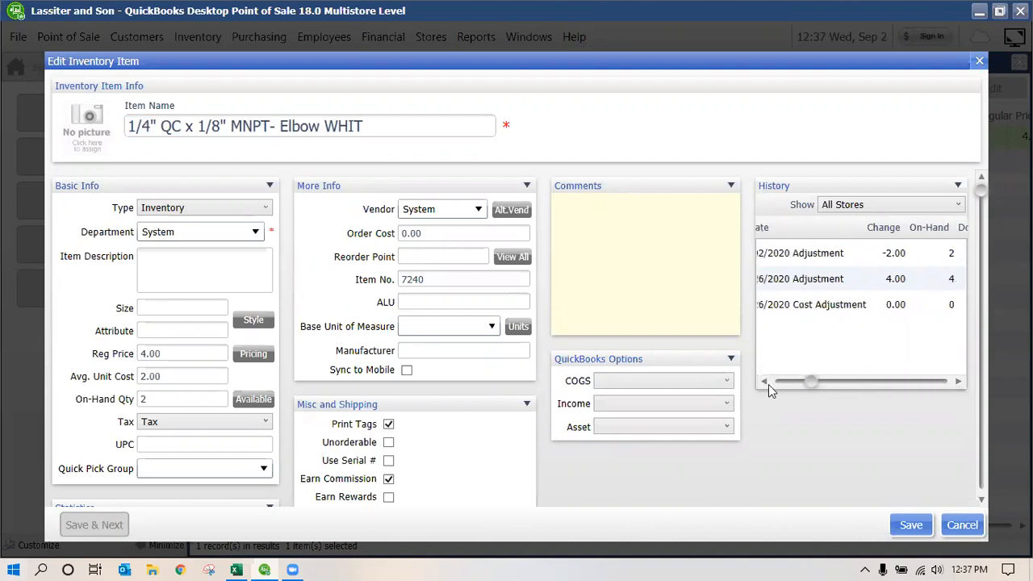
pyautogui.click(831, 255)
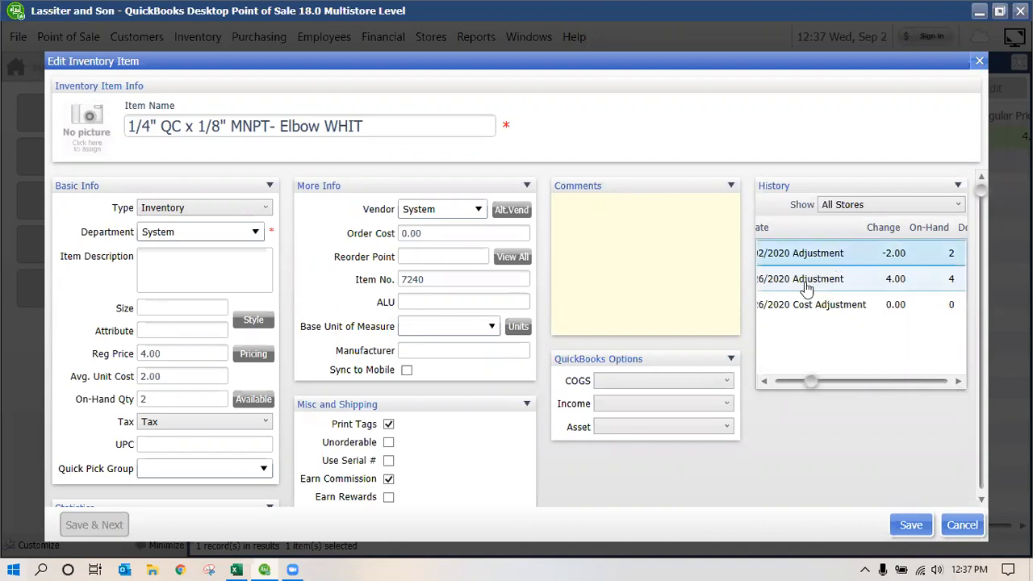
# - Set the item's on-hand quantity to 0, save the item and close the item list
pyautogui.click(165, 395)
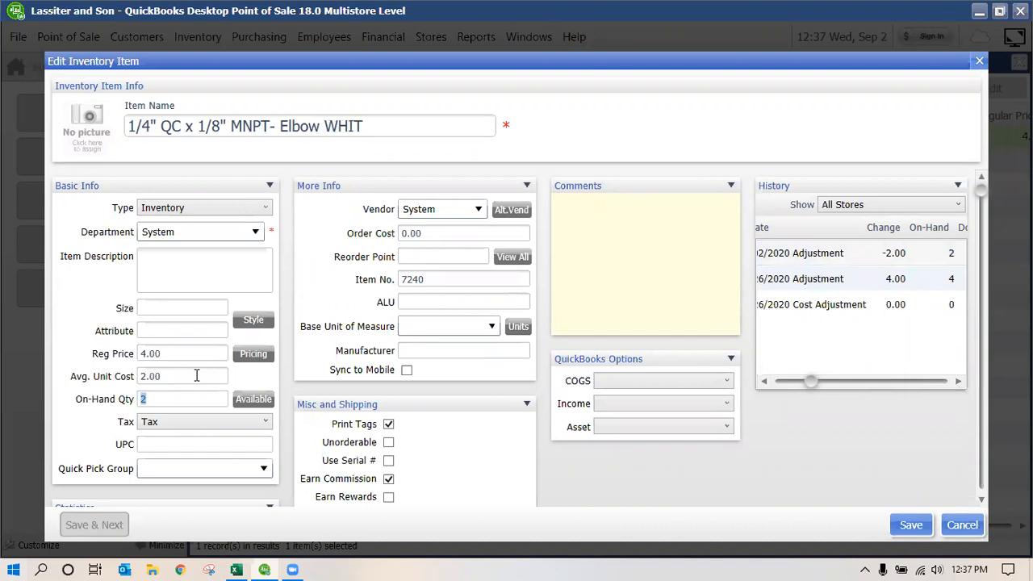
pyautogui.write('0')
pyautogui.click(910, 527)
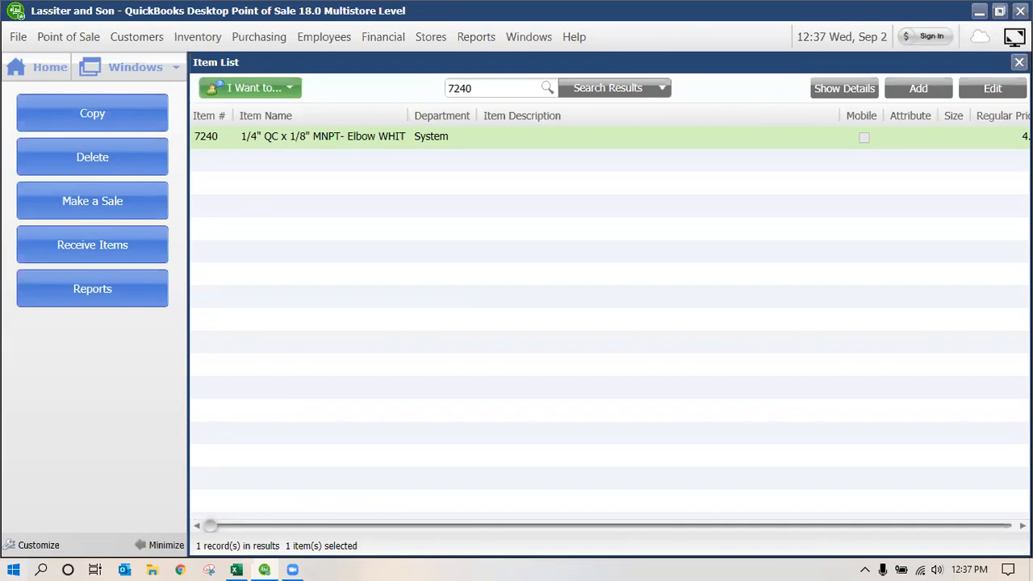
pyautogui.click(1020, 62)
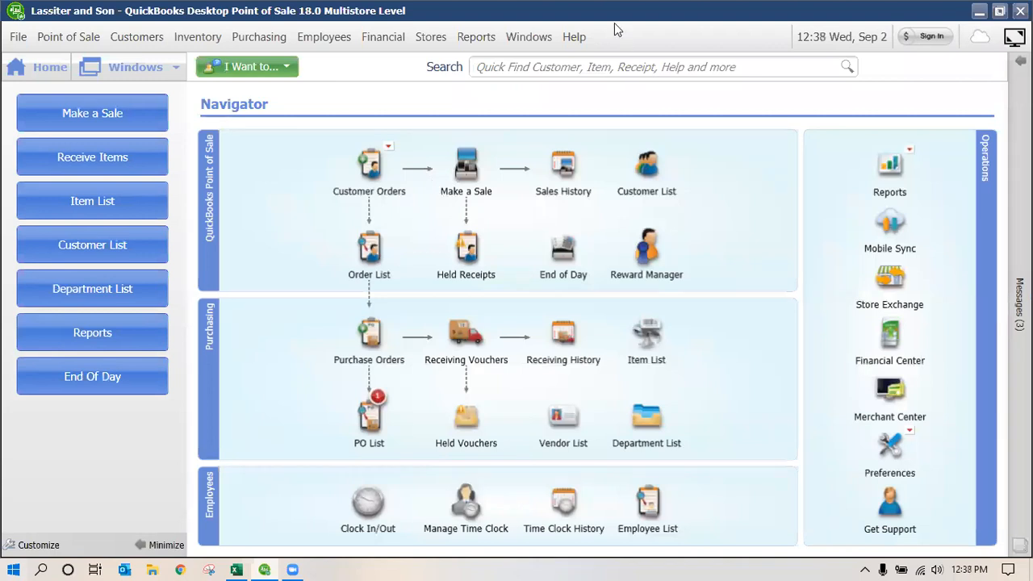
# - Start a new employee record with a login name, a 3.00% commission and tracking of hours worked
pyautogui.click(329, 40)
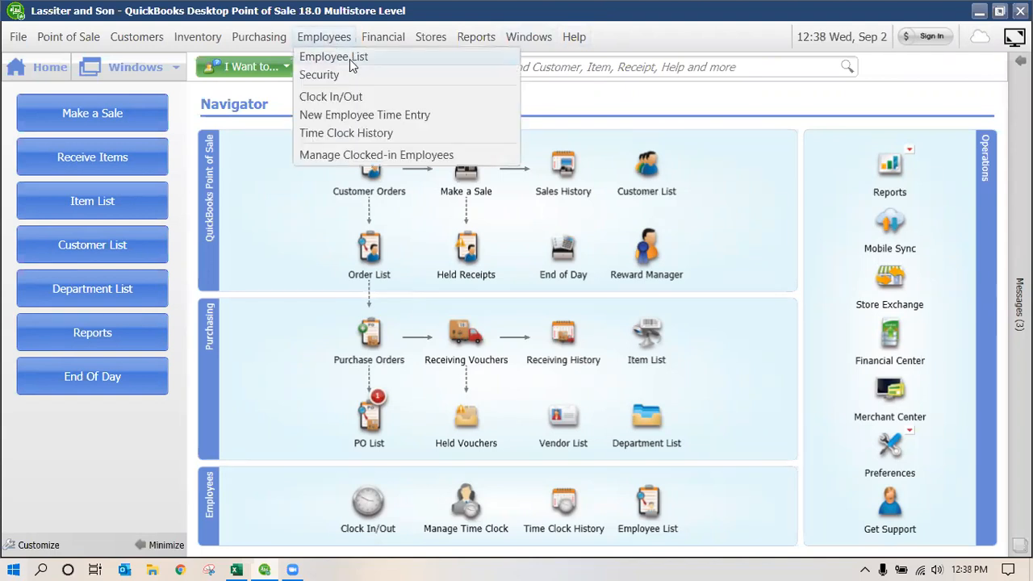
pyautogui.click(351, 58)
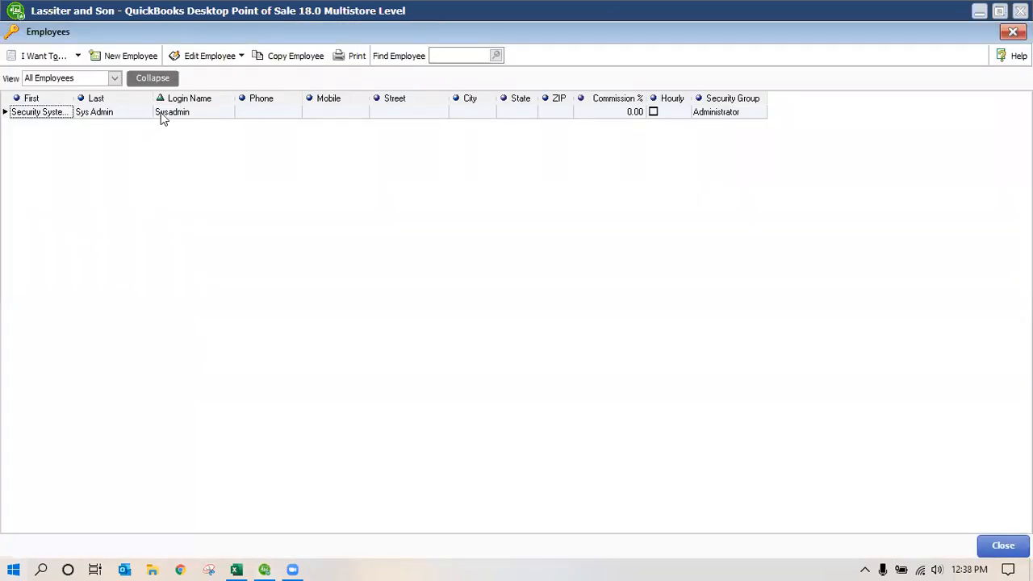
pyautogui.click(131, 55)
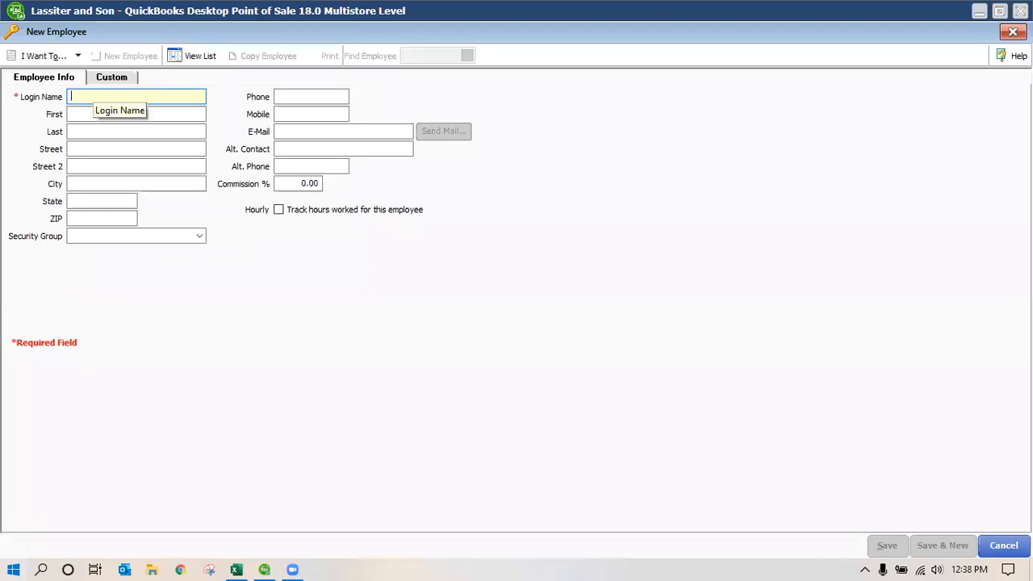
pyautogui.write('Brandon')
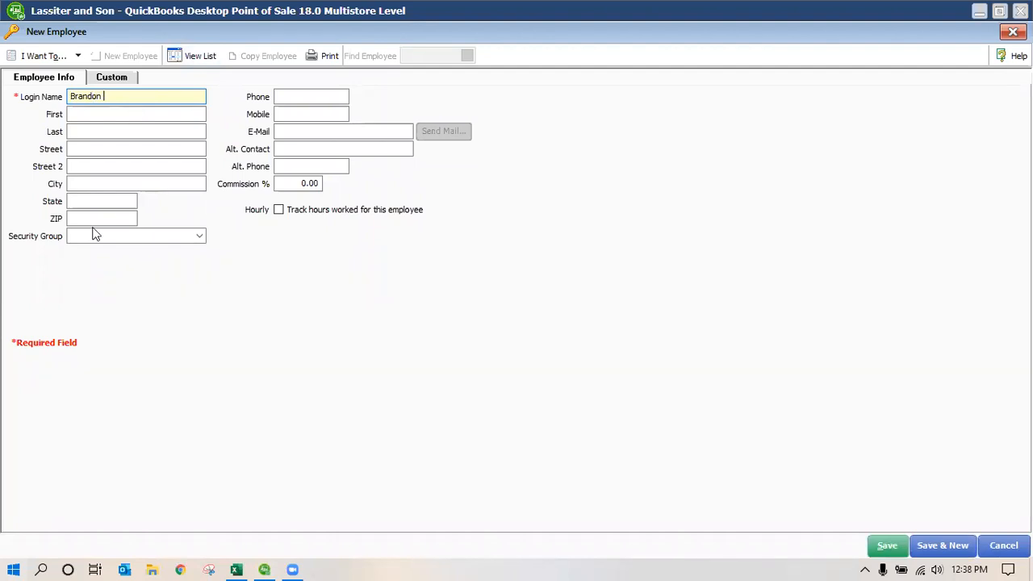
pyautogui.click(319, 184)
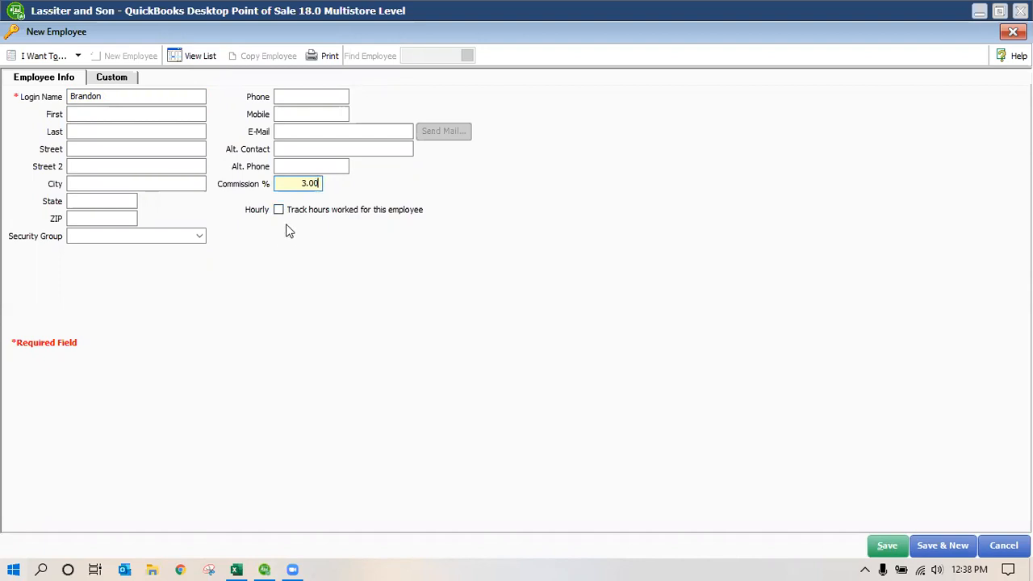
pyautogui.press('Tab')
pyautogui.press('space')
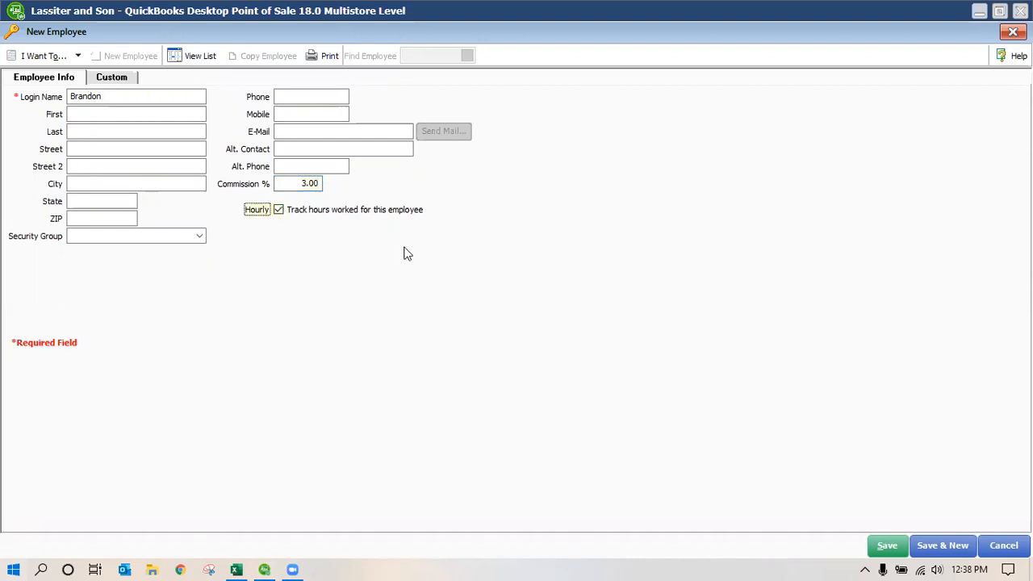
# - Check the new employee's notes and custom fields, assign the Manager security group and save the record
pyautogui.click(110, 78)
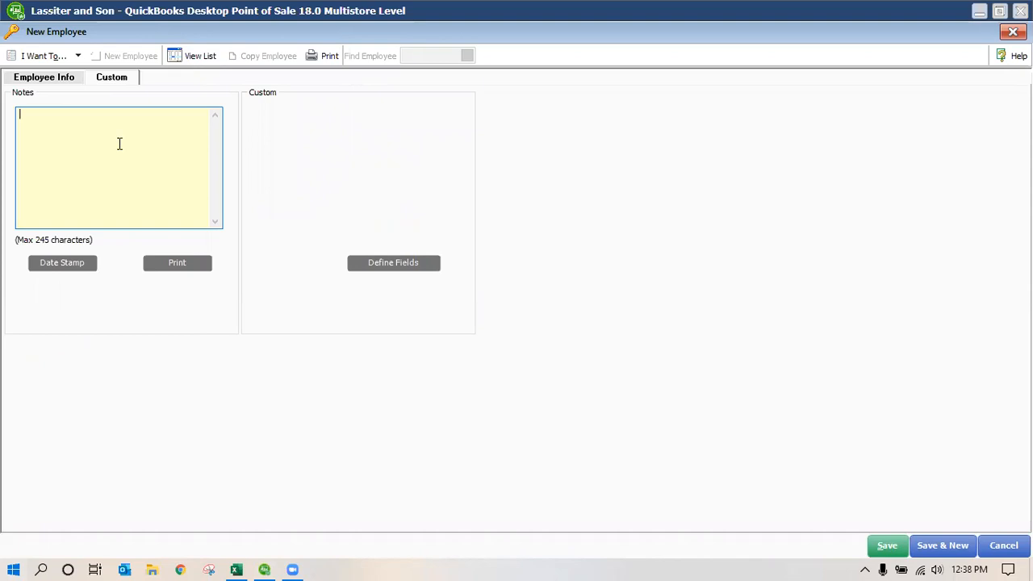
pyautogui.click(49, 77)
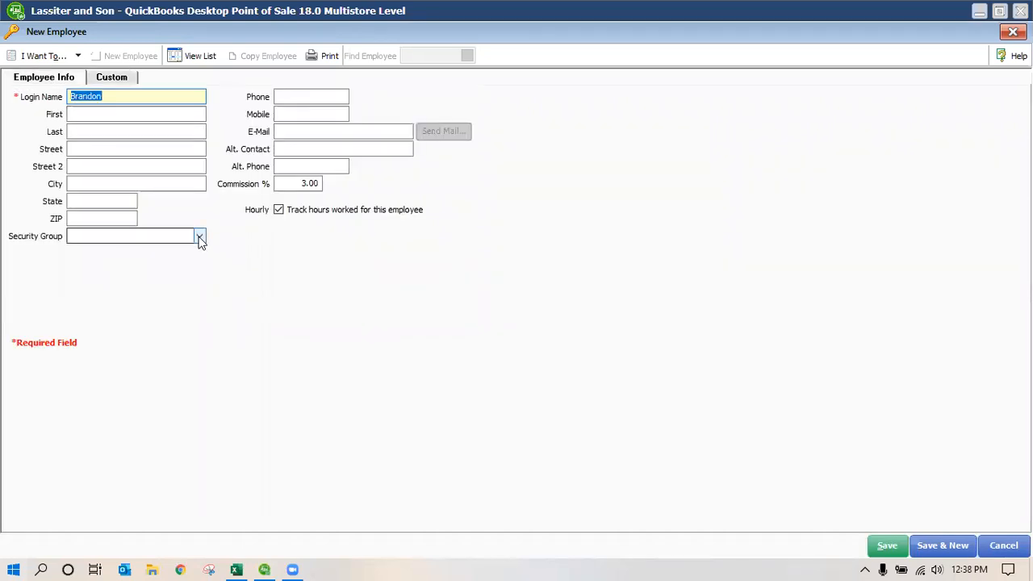
pyautogui.click(200, 237)
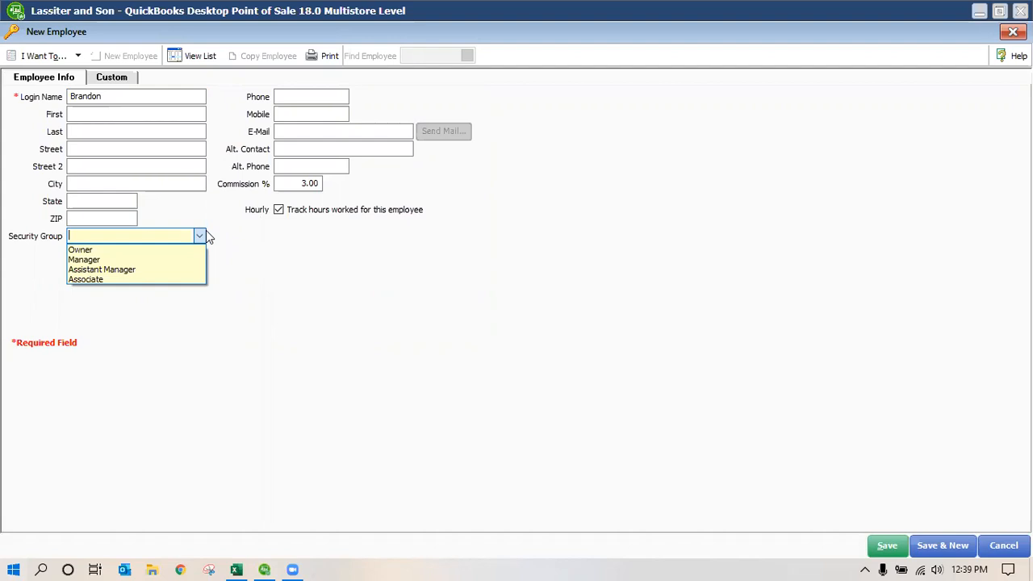
pyautogui.click(143, 261)
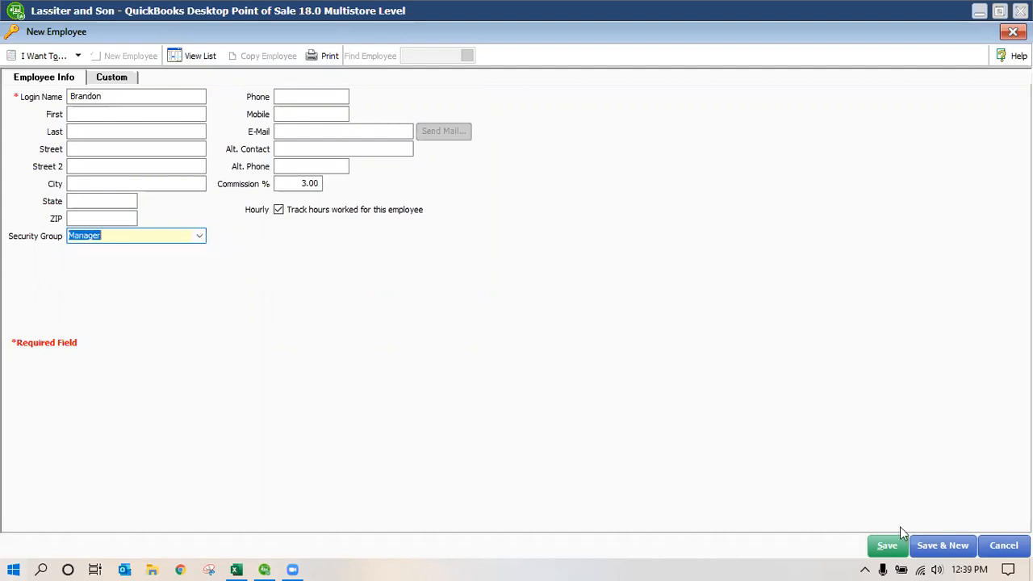
pyautogui.click(888, 547)
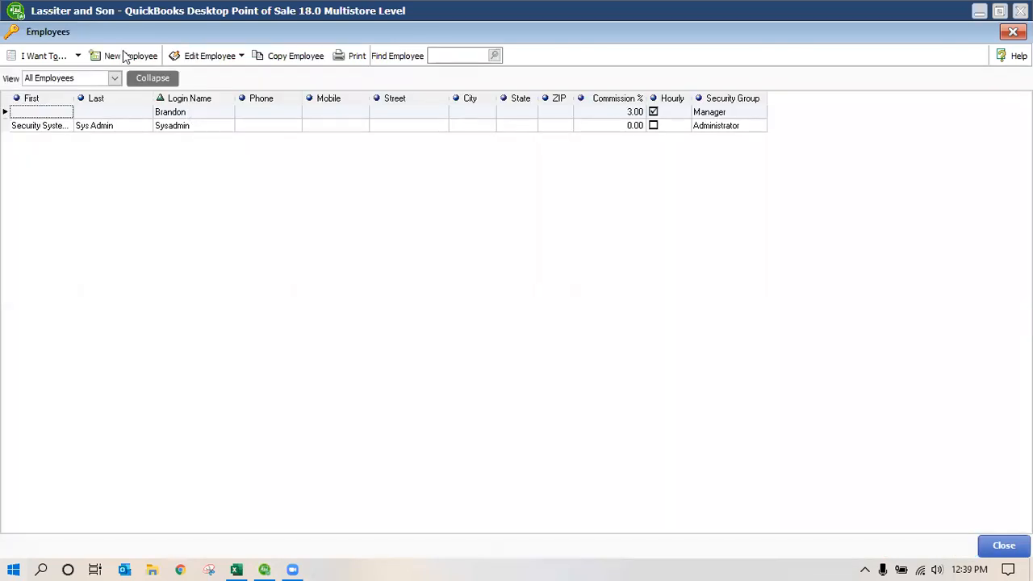
# - Add a second employee with a login name and the Associate security group, and save the record
pyautogui.click(125, 56)
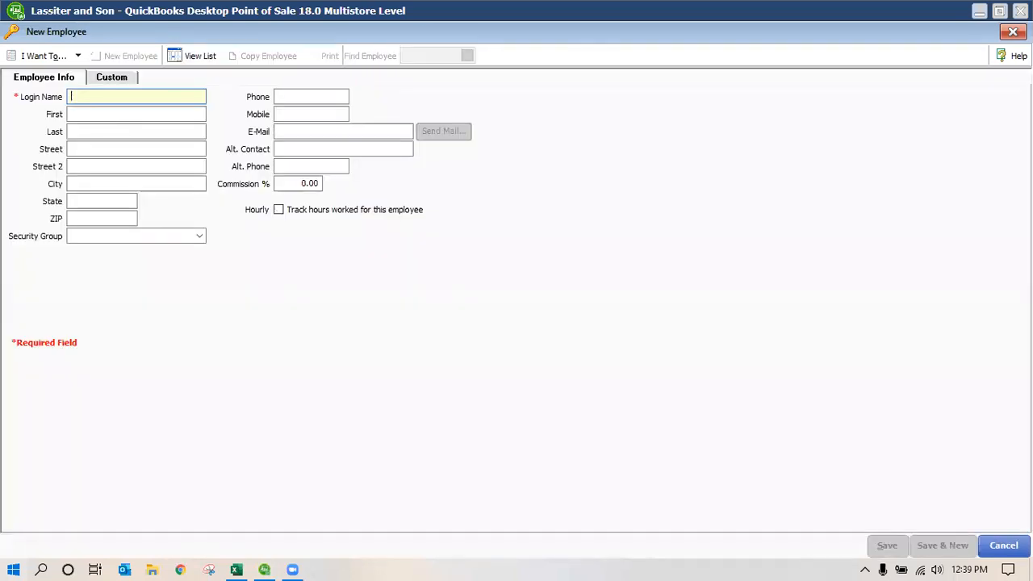
pyautogui.write('Chris')
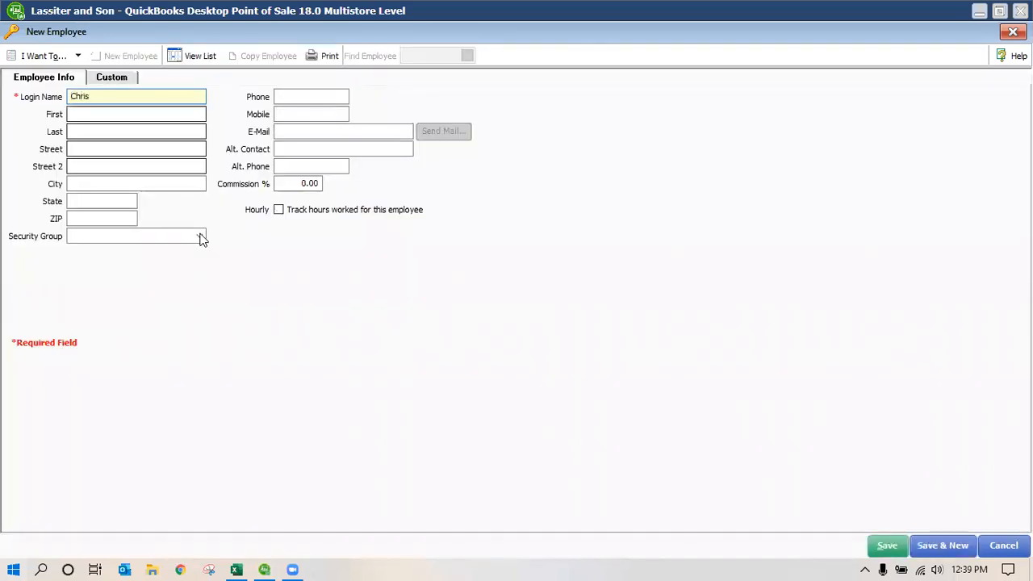
pyautogui.click(185, 236)
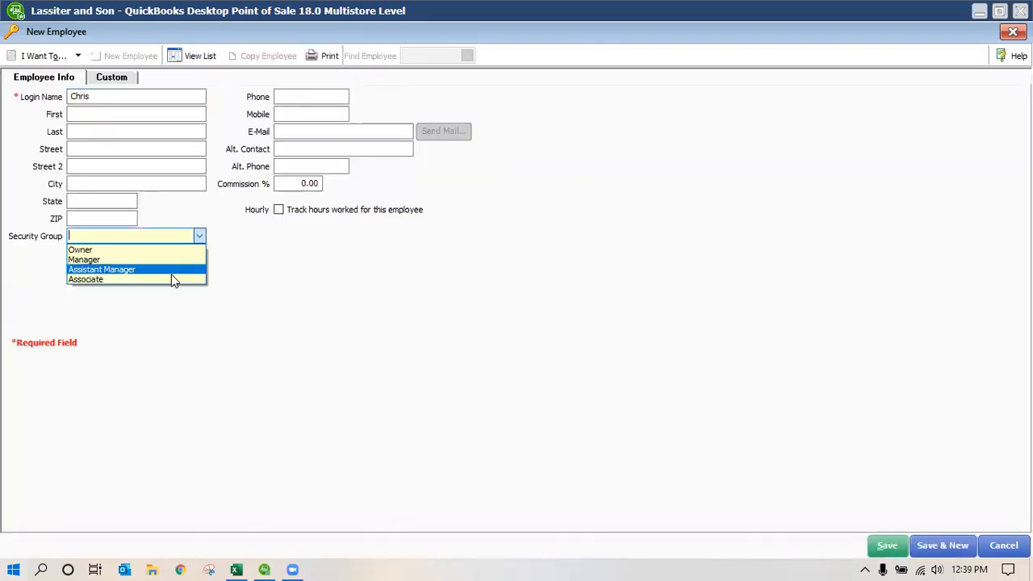
pyautogui.click(173, 279)
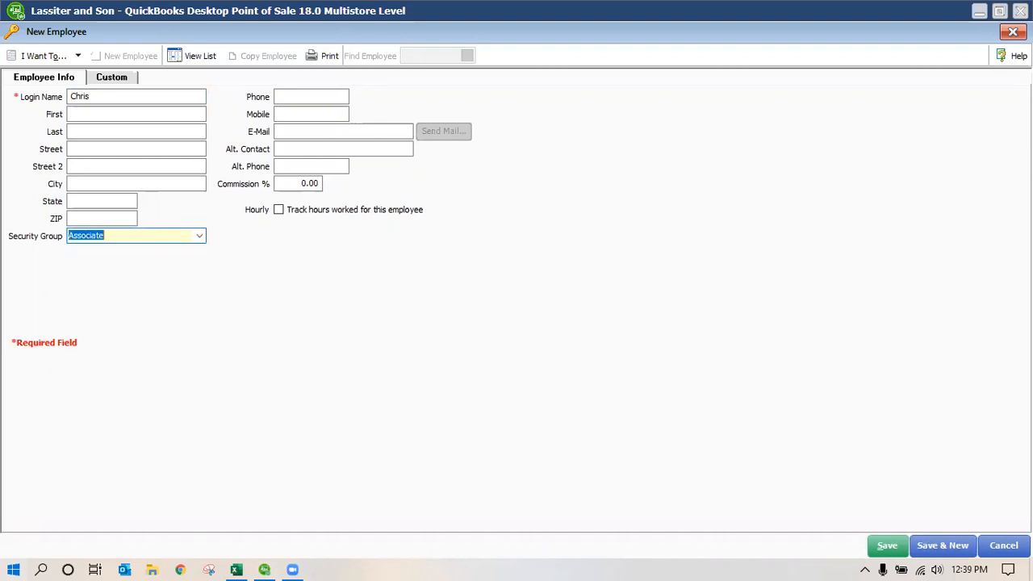
pyautogui.click(888, 546)
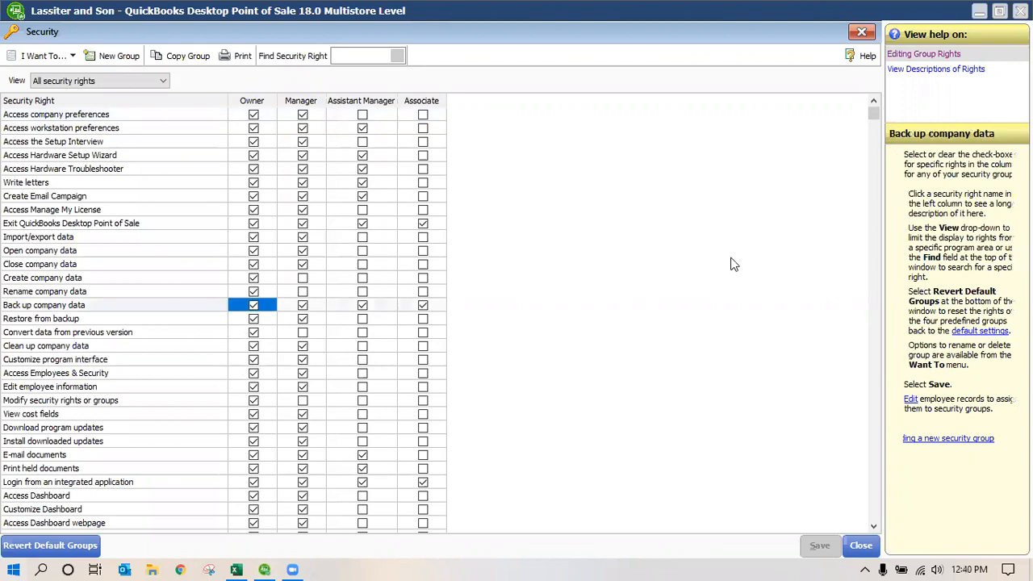
# - Examine the security rights granted to each group across the full list and in the Rewards area
pyautogui.click(872, 365)
pyautogui.click(271, 208)
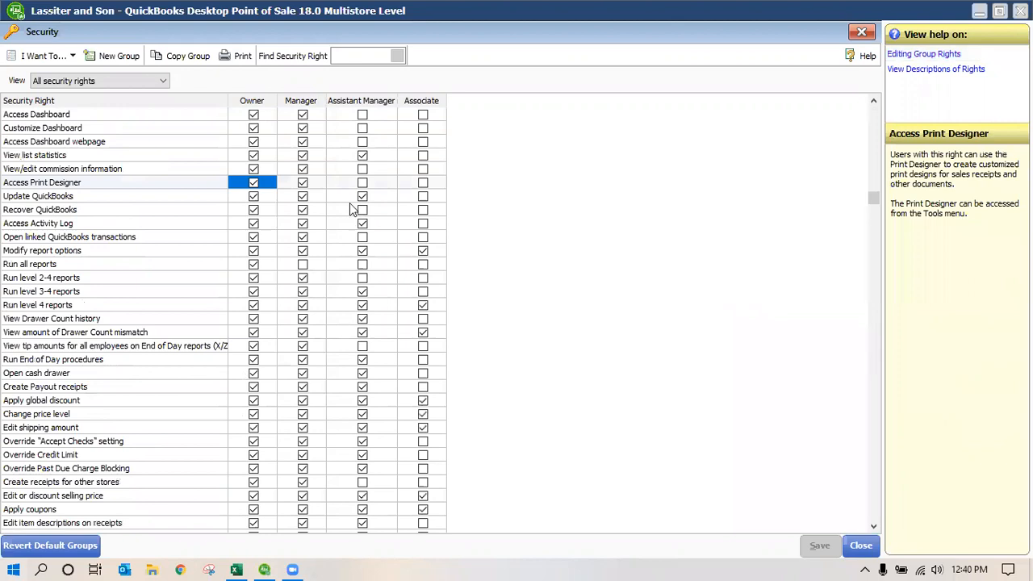
pyautogui.scroll(-5, 341, 231)
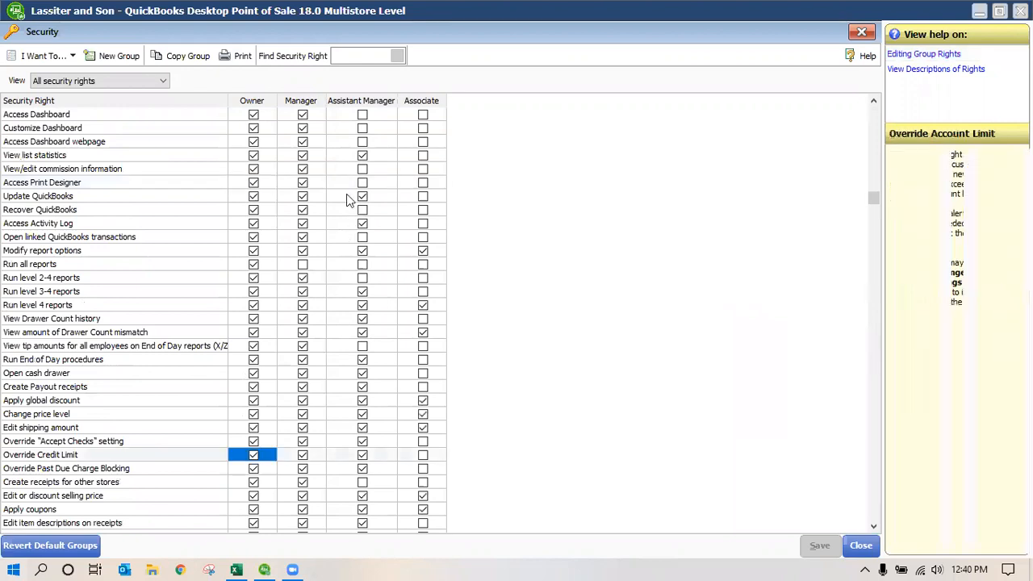
pyautogui.scroll(-5, 349, 201)
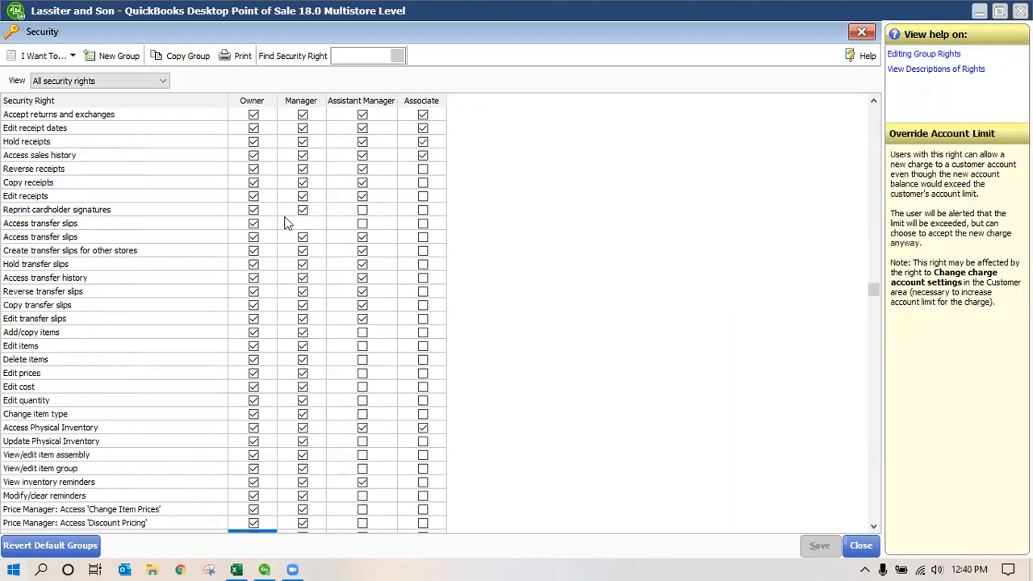
pyautogui.click(164, 81)
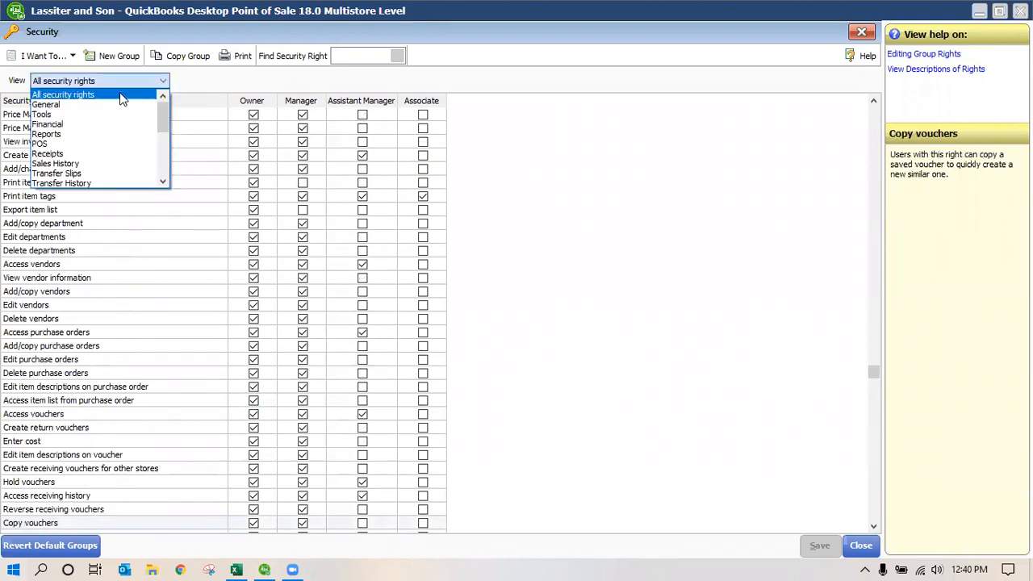
pyautogui.scroll(-1, 165, 139)
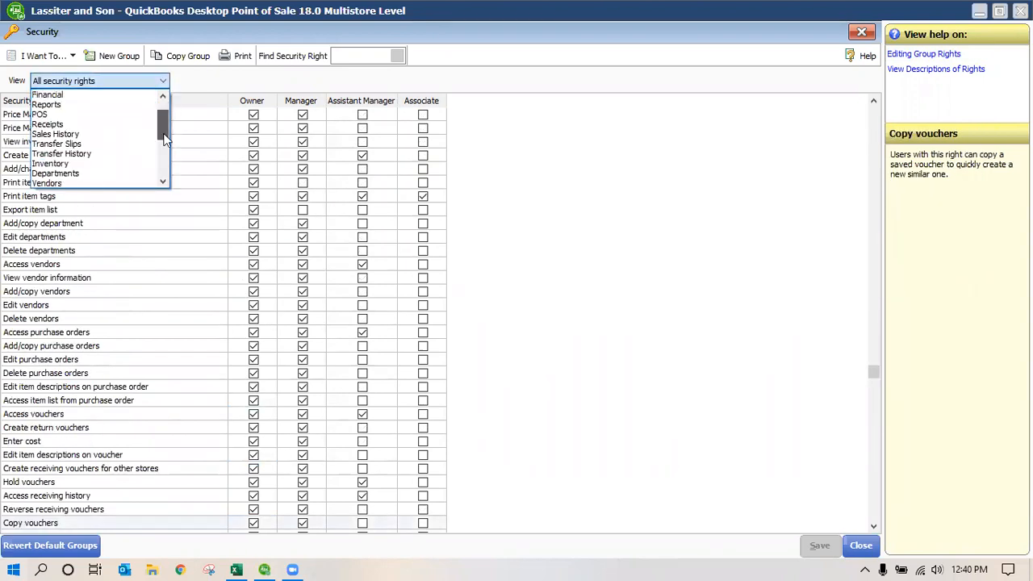
pyautogui.scroll(-4, 165, 165)
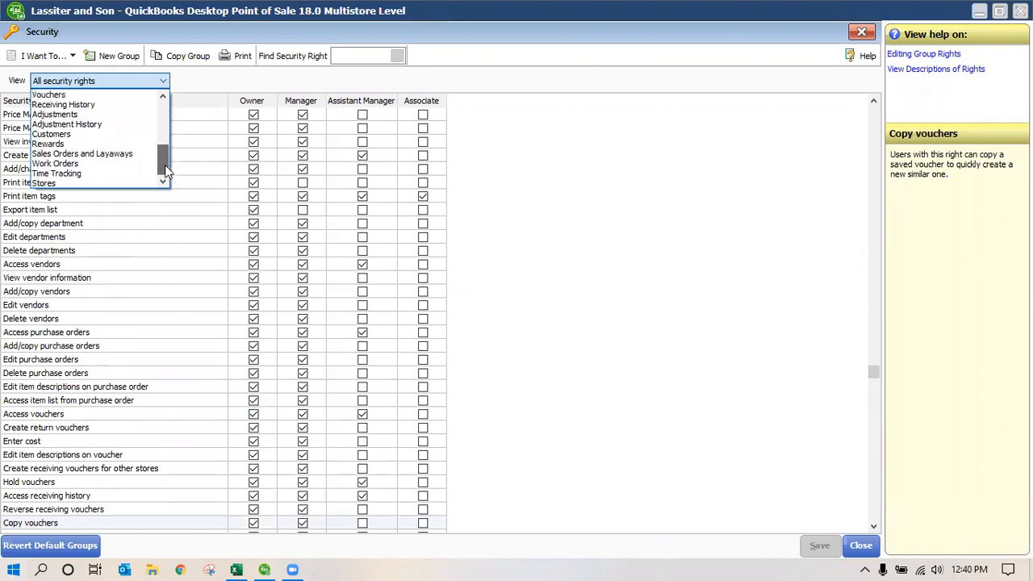
pyautogui.click(67, 144)
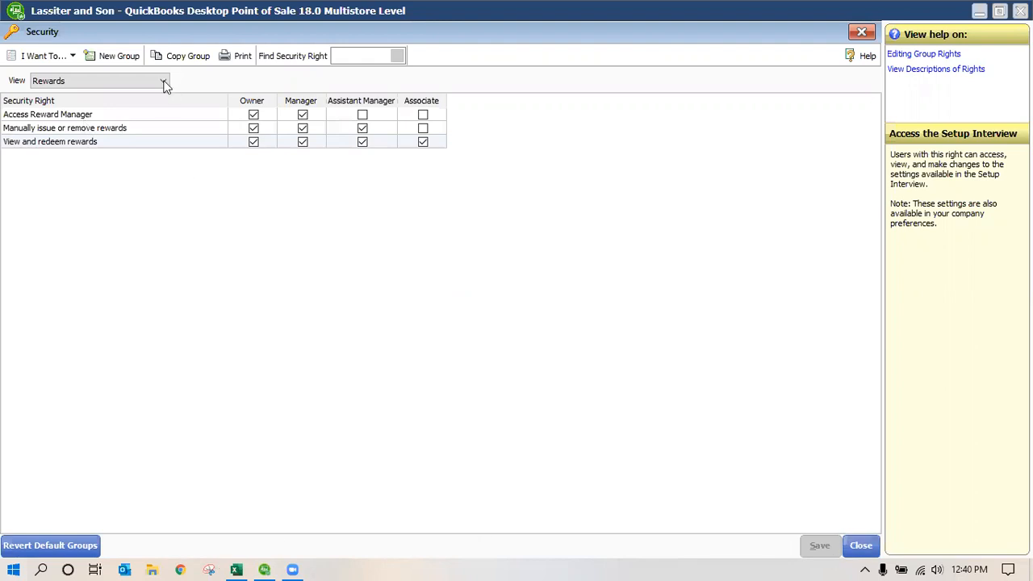
# - Filter the security rights to Receipts and grant the Associate group the right to edit item descriptions on receipts
pyautogui.click(97, 82)
pyautogui.scroll(3, 95, 111)
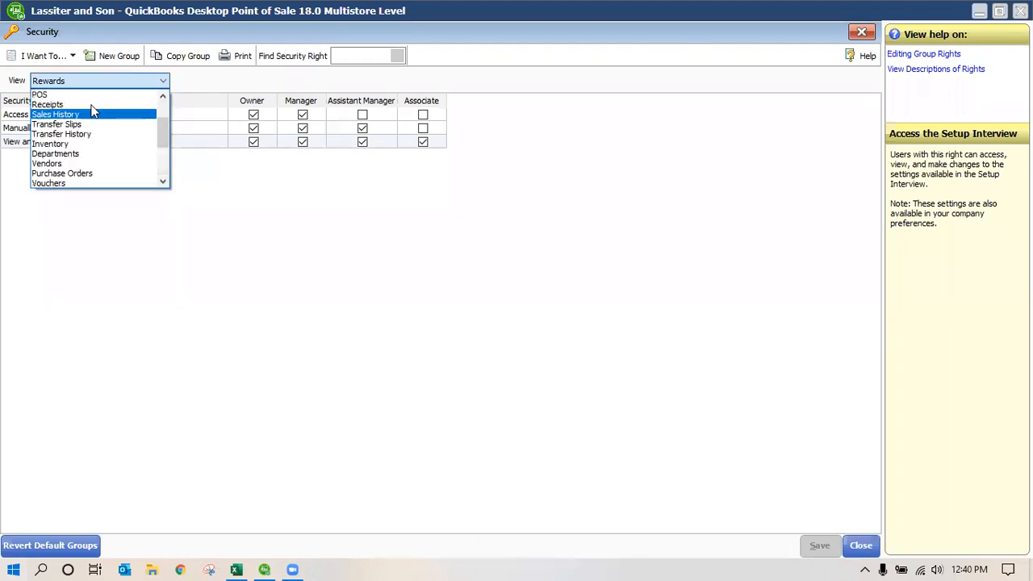
pyautogui.click(96, 105)
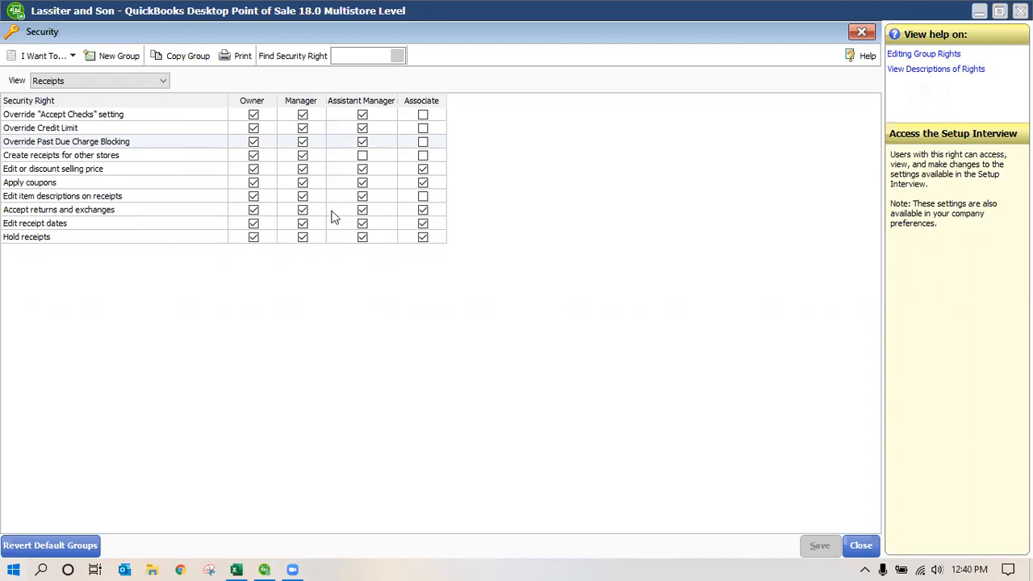
pyautogui.click(423, 197)
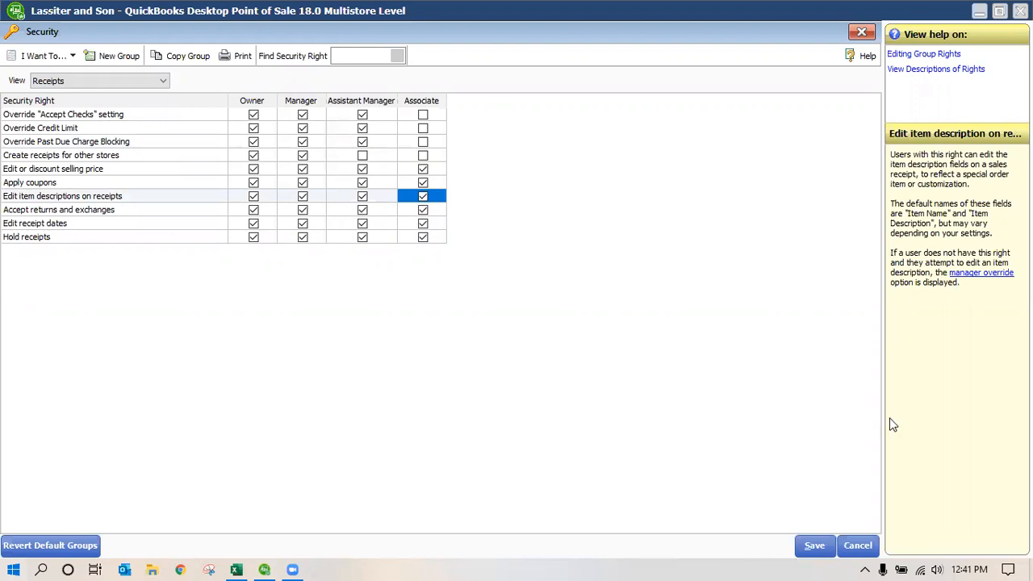
# - View the Receiving History rights and save the changed security settings
pyautogui.click(165, 81)
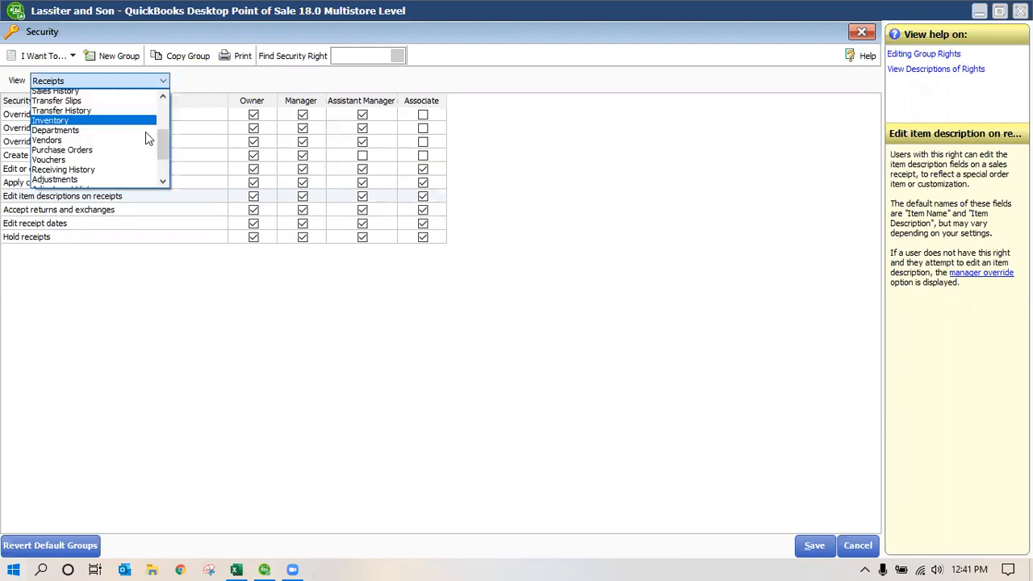
pyautogui.click(108, 154)
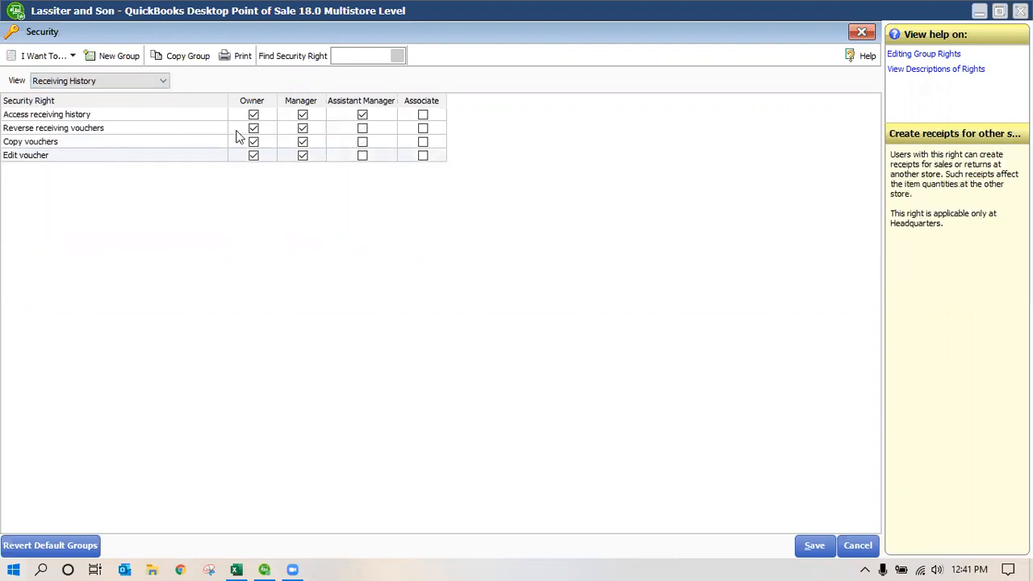
pyautogui.click(823, 549)
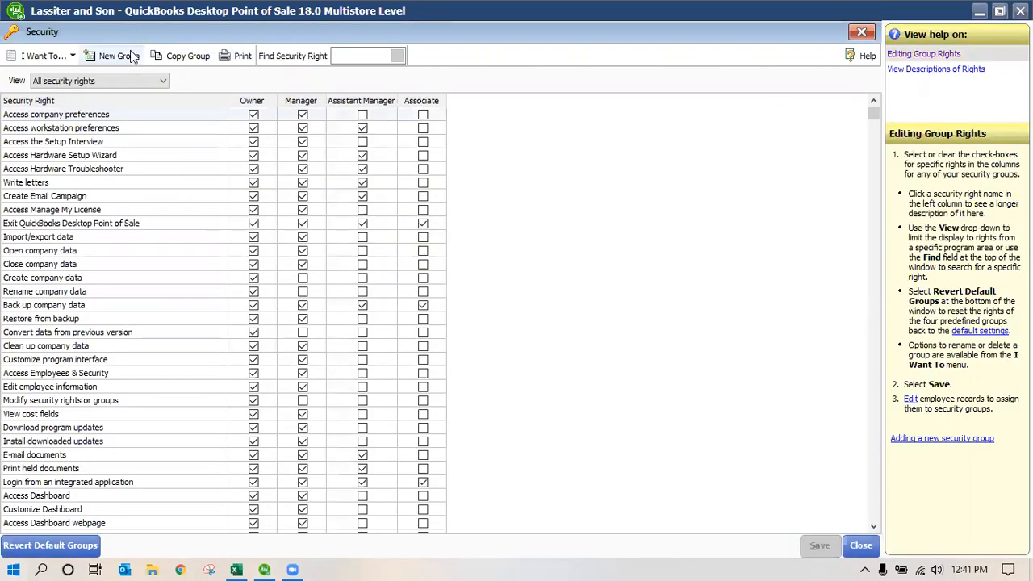
# - Start creating a new security group
pyautogui.click(130, 55)
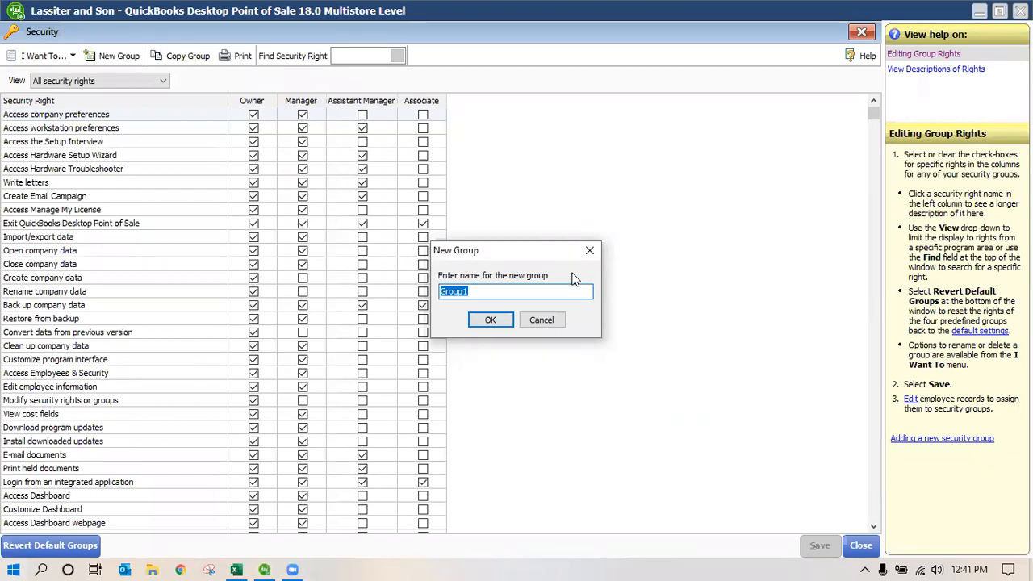
pyautogui.write('Part Time')
pyautogui.press('BackSpace')
pyautogui.press('BackSpace')
pyautogui.press('BackSpace')
pyautogui.press('BackSpace')
pyautogui.press('BackSpace')
pyautogui.press('BackSpace')
pyautogui.press('BackSpace')
pyautogui.press('BackSpace')
pyautogui.press('BackSpace')
pyautogui.press('BackSpace')
pyautogui.write('Back Room')
pyautogui.press('BackSpace')
pyautogui.press('BackSpace')
pyautogui.press('BackSpace')
pyautogui.press('BackSpace')
pyautogui.press('BackSpace')
pyautogui.press('BackSpace')
pyautogui.press('BackSpace')
pyautogui.press('BackSpace')
pyautogui.press('BackSpace')
pyautogui.press('BackSpace')
# - Name the new security group with an employee's first name, leave its rights unselected and save it
pyautogui.write('Timmy')
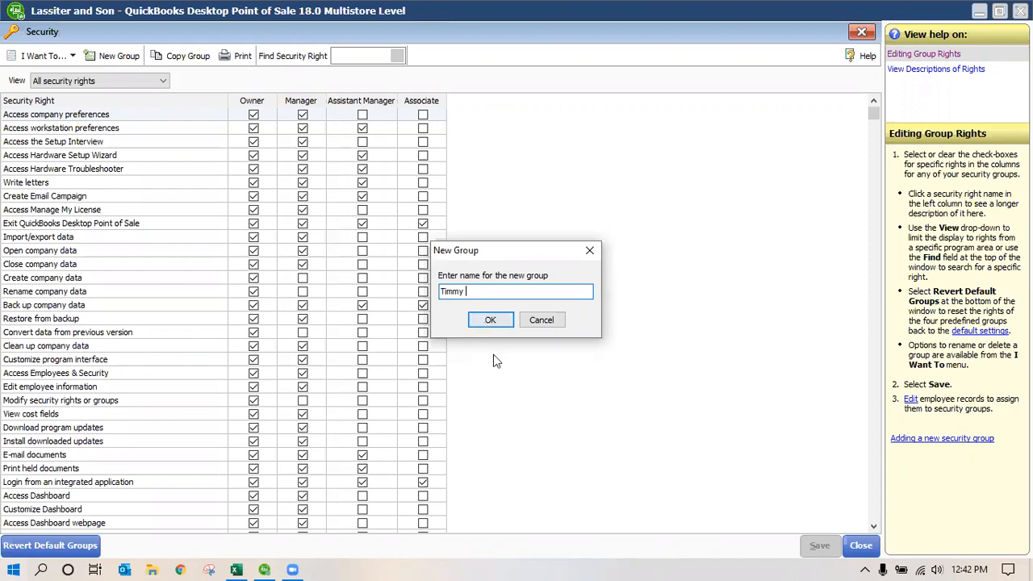
pyautogui.press('Return')
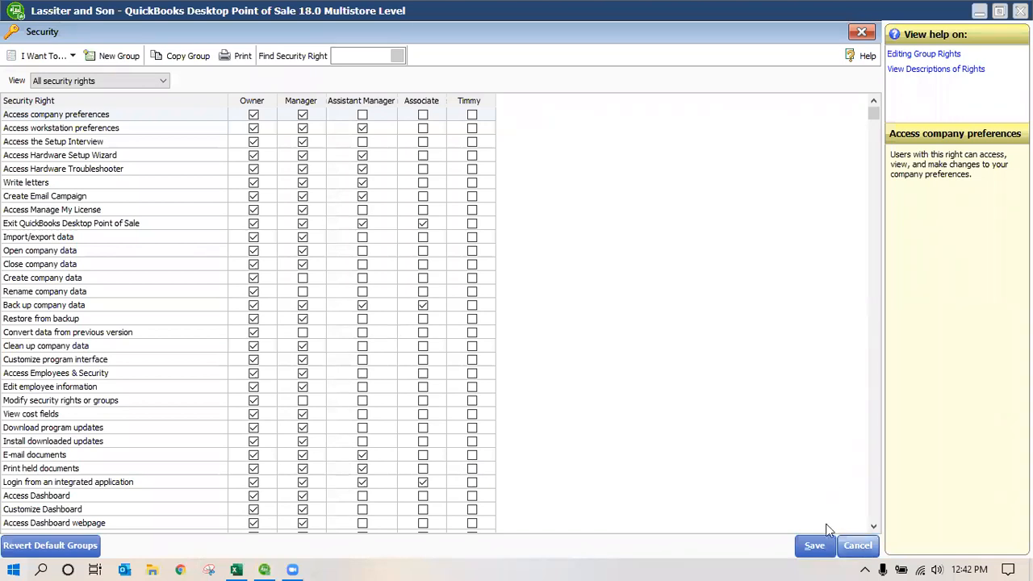
pyautogui.click(818, 547)
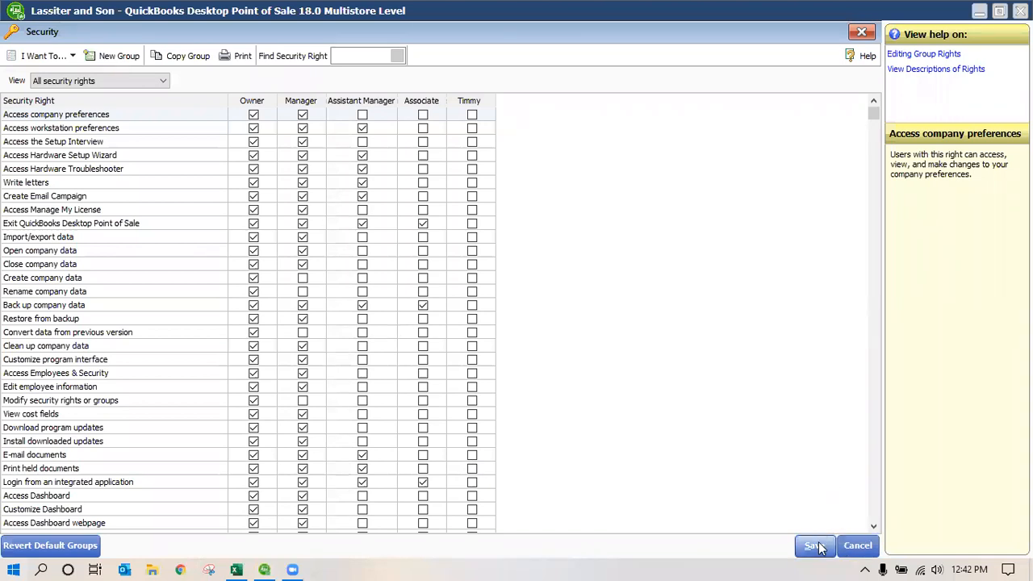
pyautogui.click(815, 547)
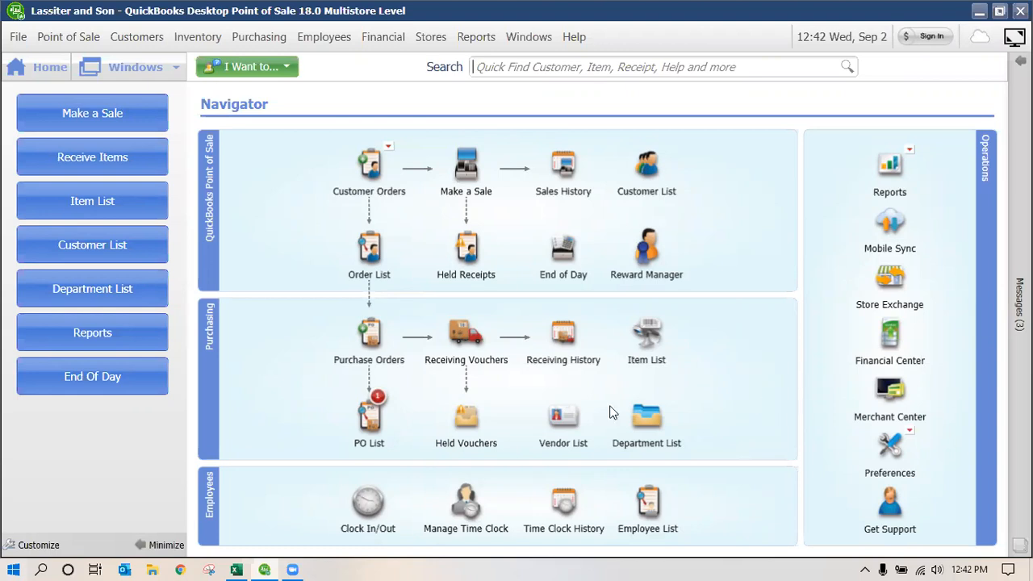
pyautogui.click(471, 508)
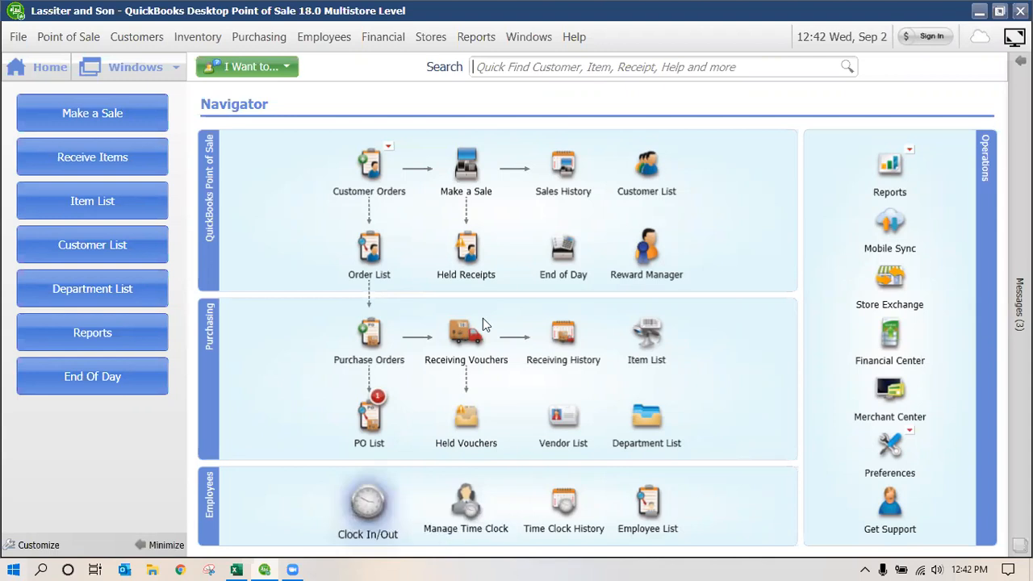
# - Clock in the second listed employee, agreeing to start tracking their hours, and clock in the first listed employee
pyautogui.click(523, 278)
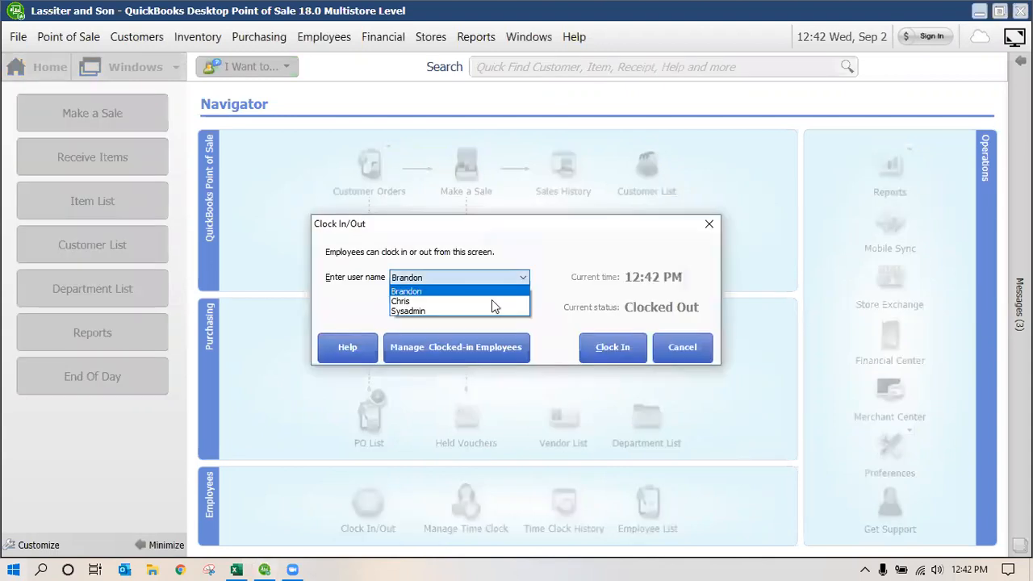
pyautogui.click(489, 301)
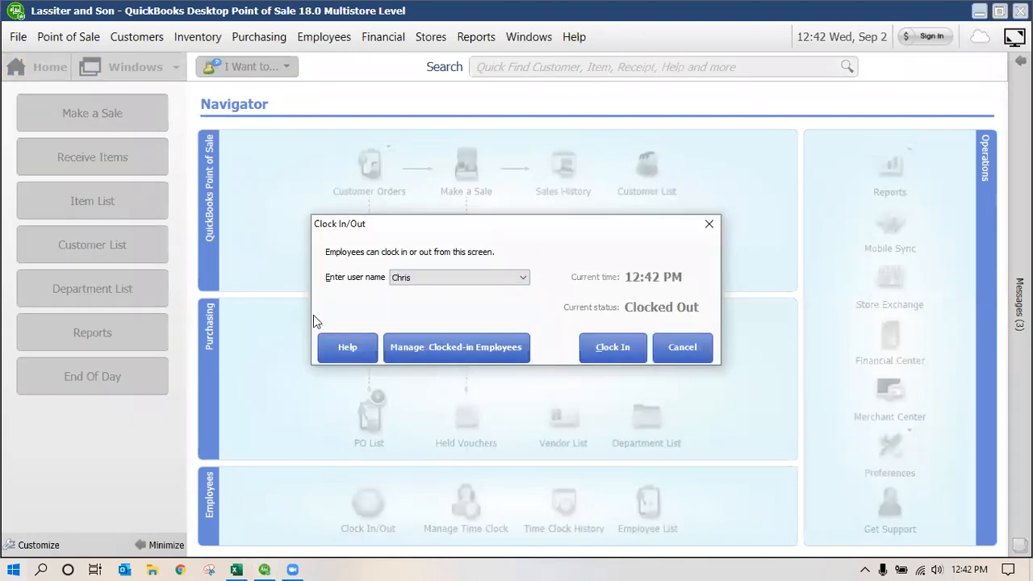
pyautogui.click(615, 351)
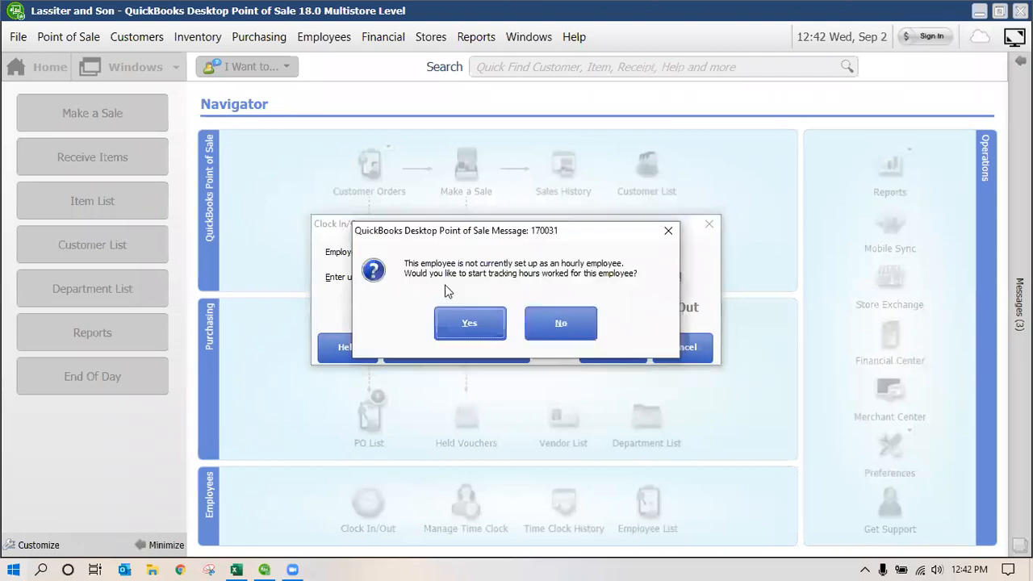
pyautogui.click(628, 321)
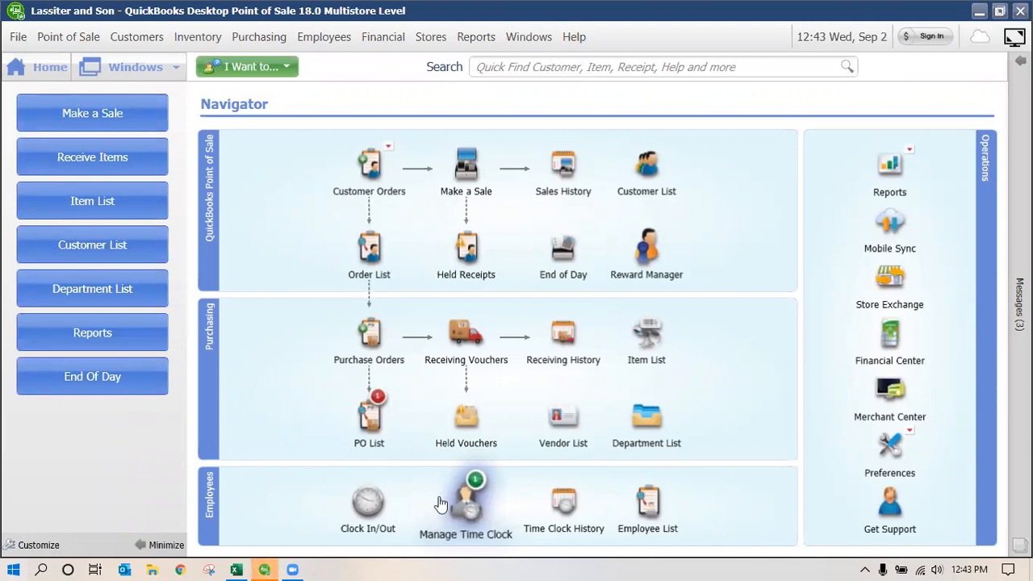
pyautogui.click(359, 506)
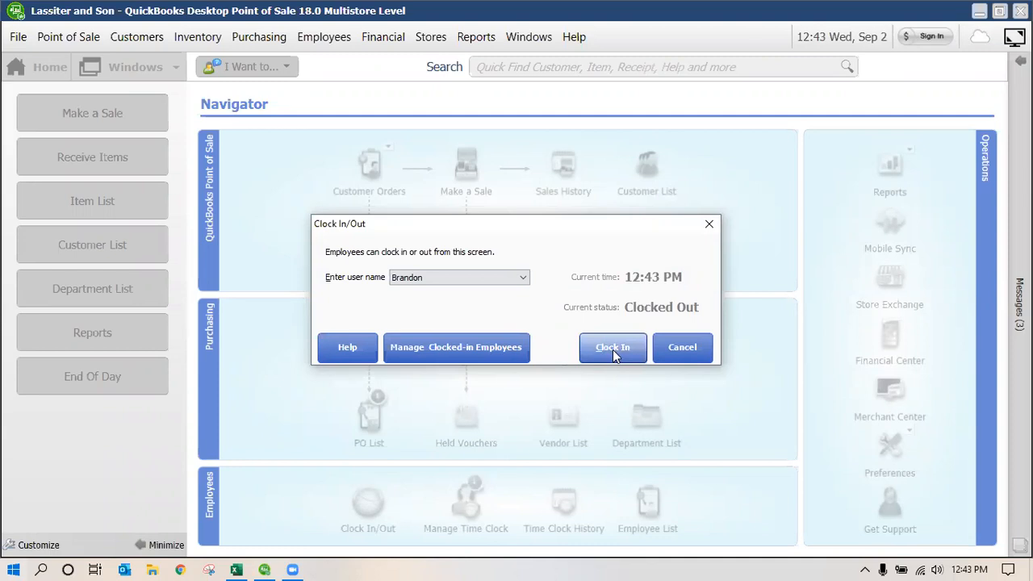
pyautogui.click(613, 350)
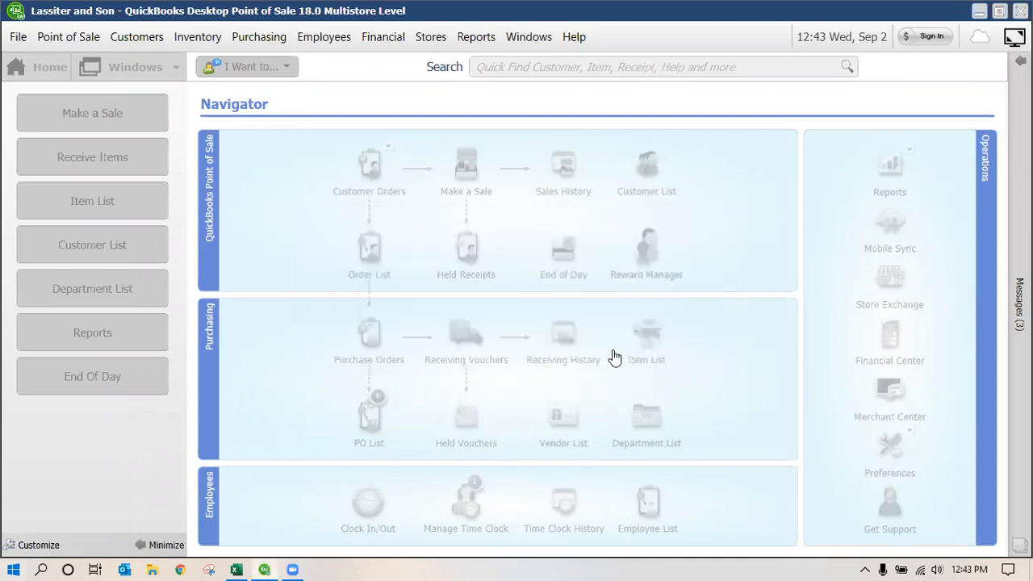
# - Check the currently clocked-in employees and review the time clock history filtered to Yesterday and to Today
pyautogui.click(471, 505)
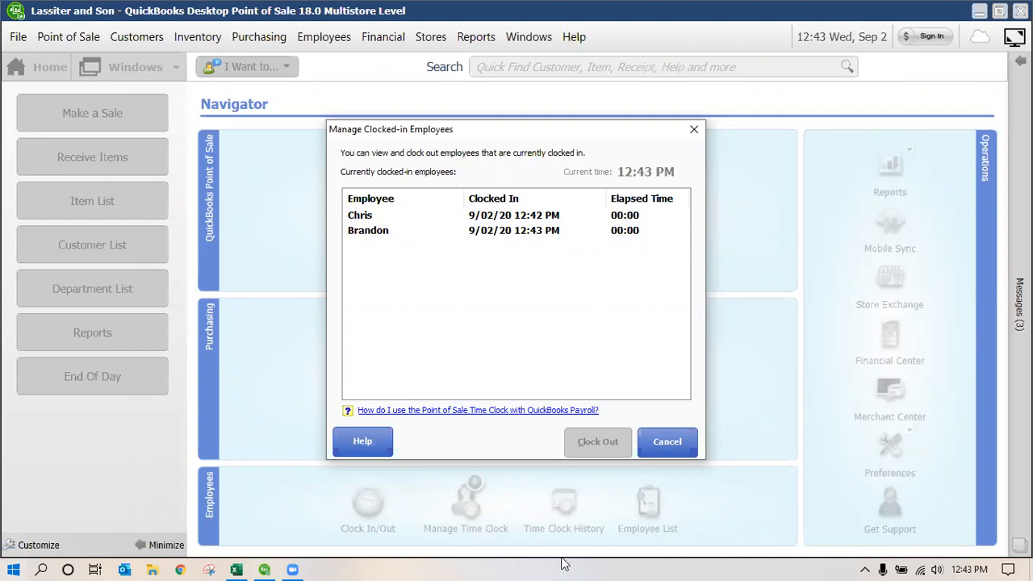
pyautogui.click(682, 448)
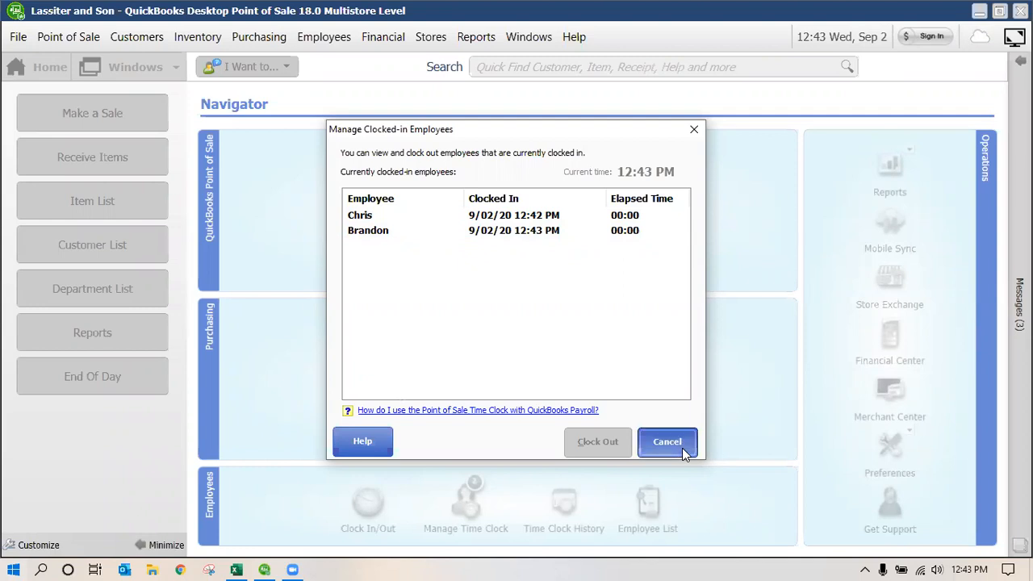
pyautogui.click(576, 515)
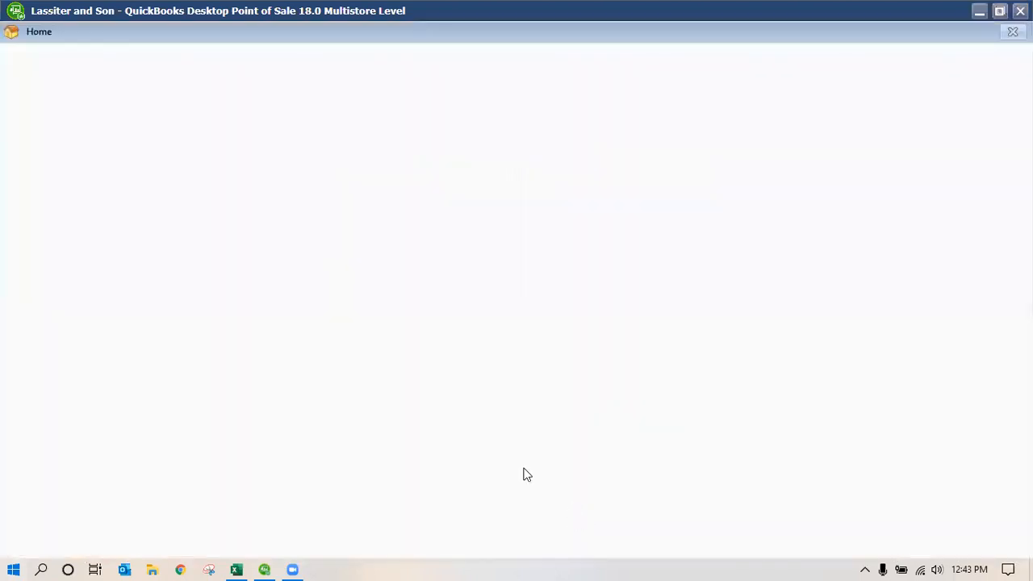
pyautogui.click(114, 78)
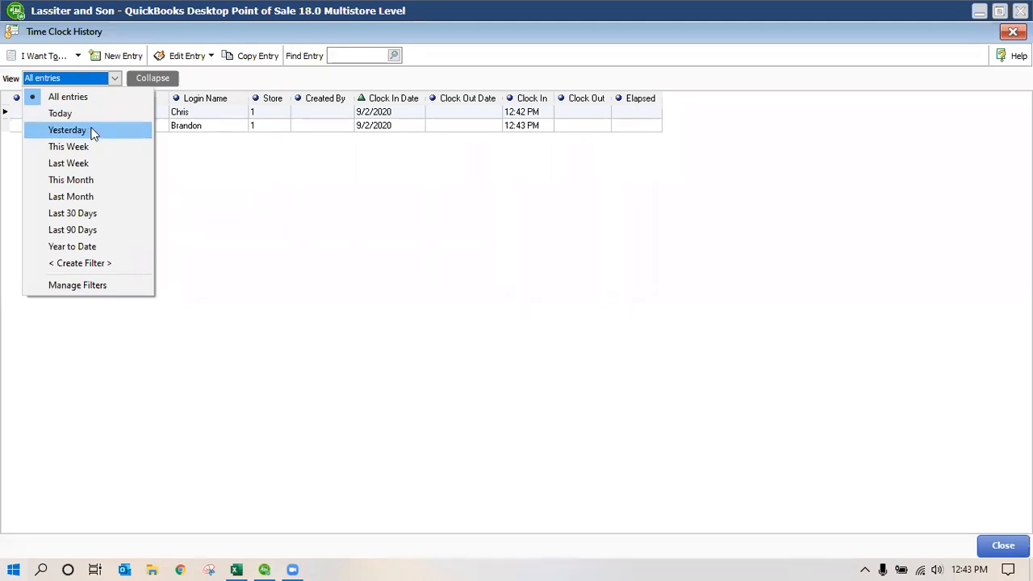
pyautogui.click(92, 131)
pyautogui.click(115, 78)
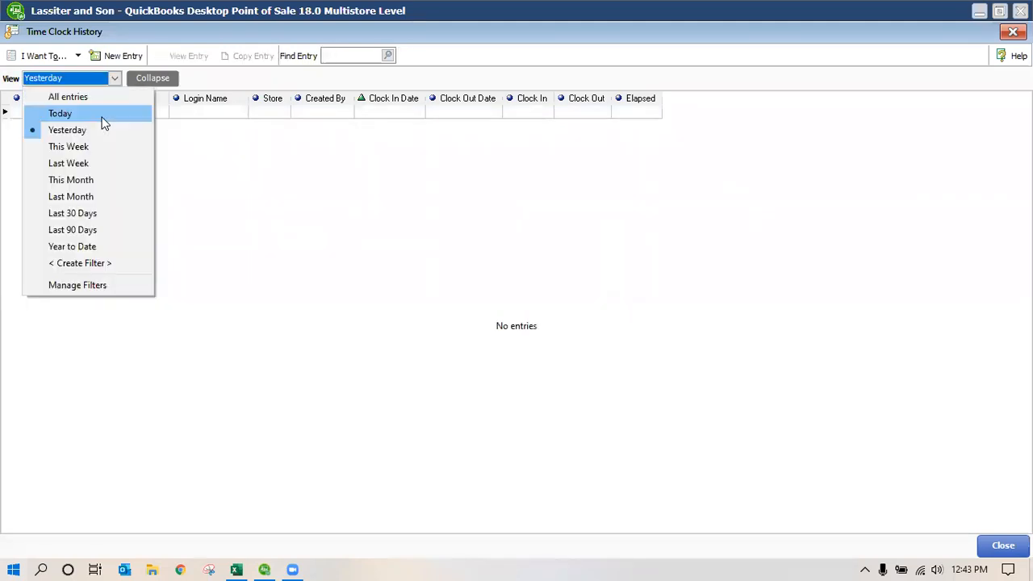
pyautogui.click(143, 113)
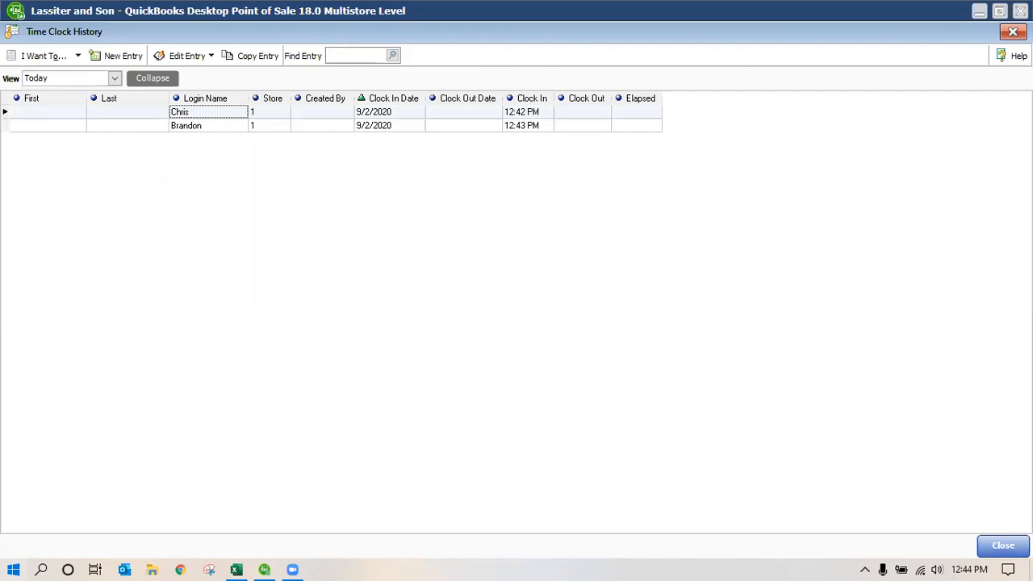
pyautogui.click(983, 556)
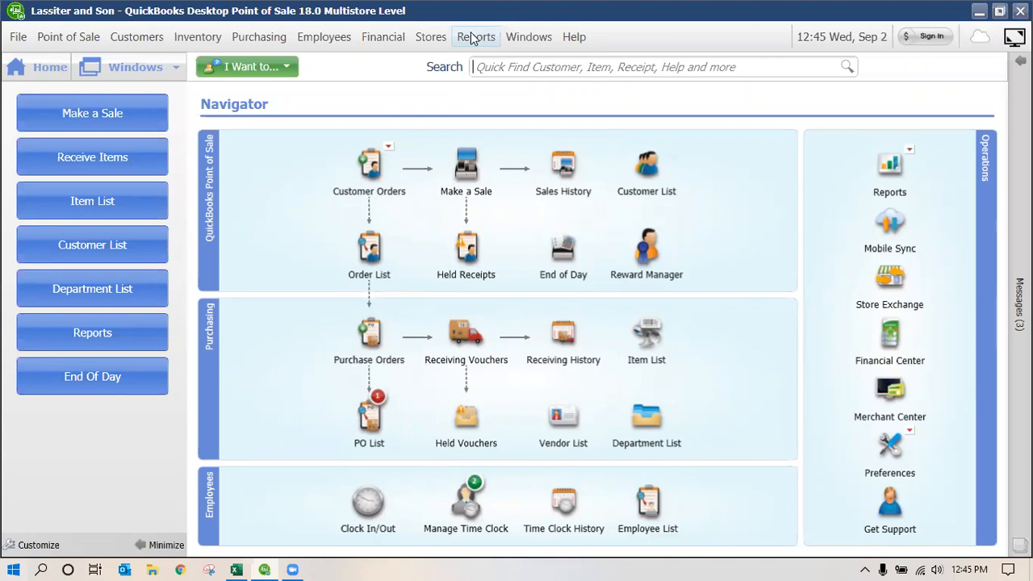
# - Browse the Cash Drawer, Sales and Customers report categories in the Report Center, including the orders and rewards program reports
pyautogui.click(891, 167)
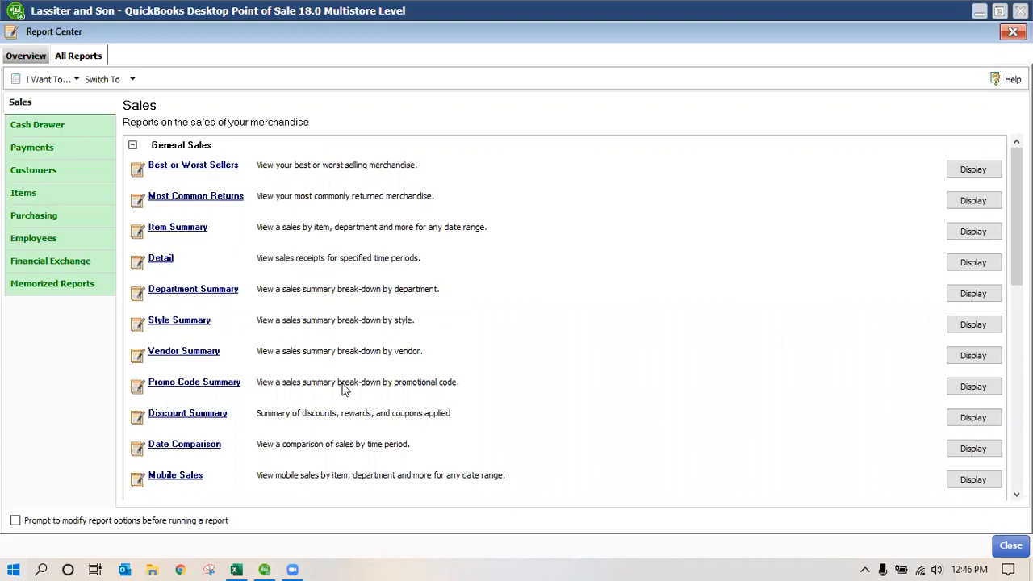
pyautogui.click(48, 130)
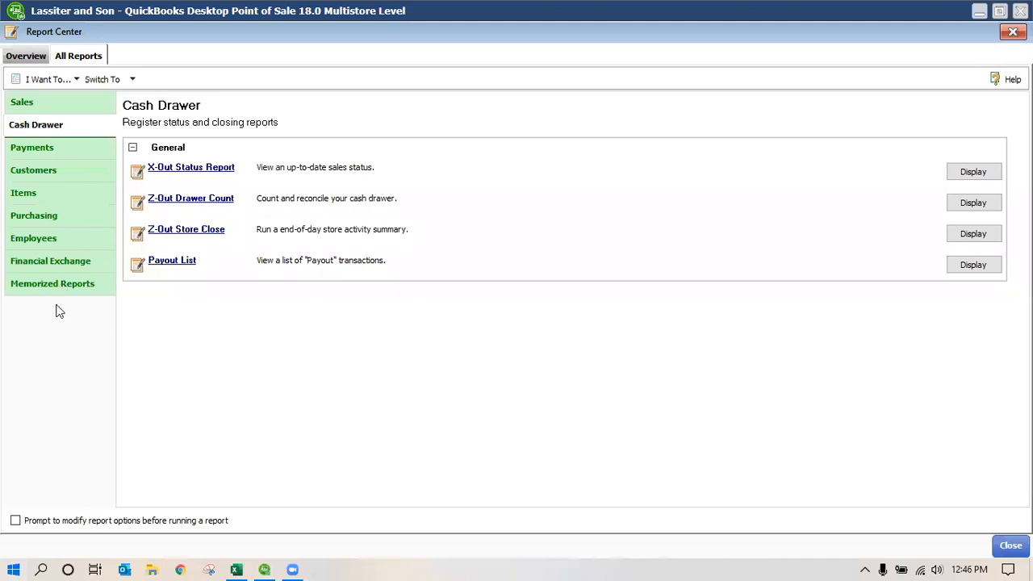
pyautogui.click(24, 103)
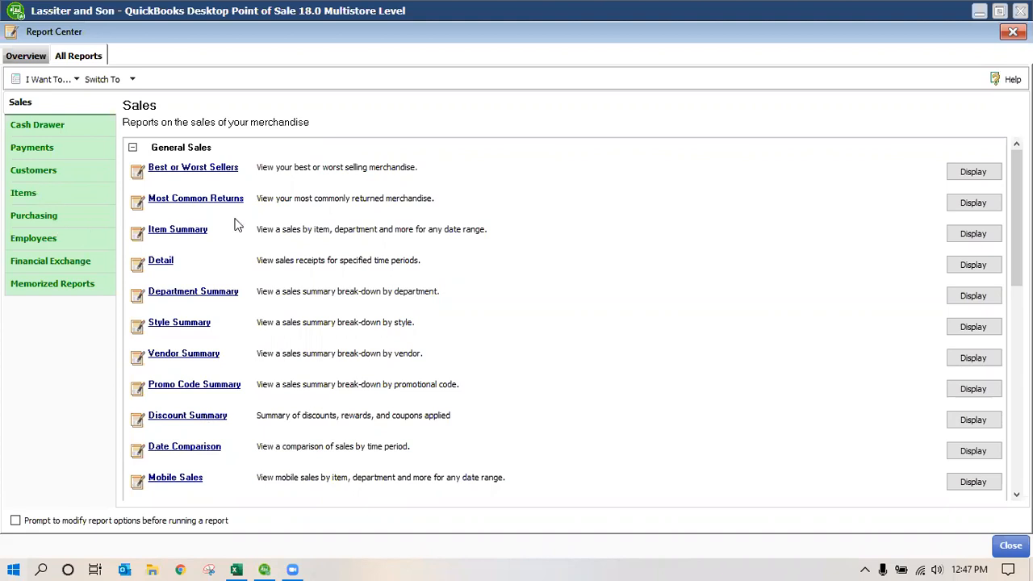
pyautogui.click(37, 171)
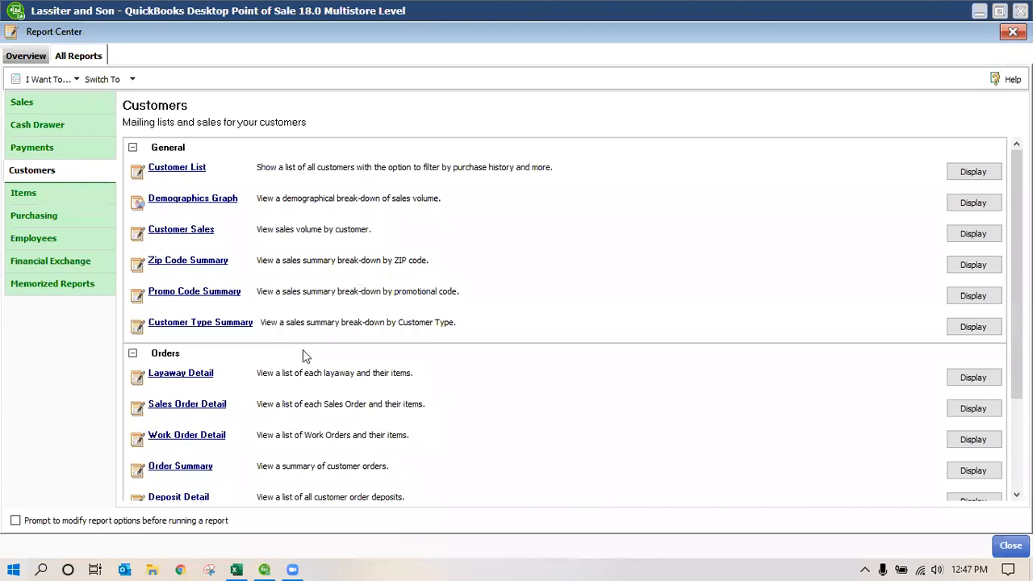
pyautogui.scroll(-3, 210, 320)
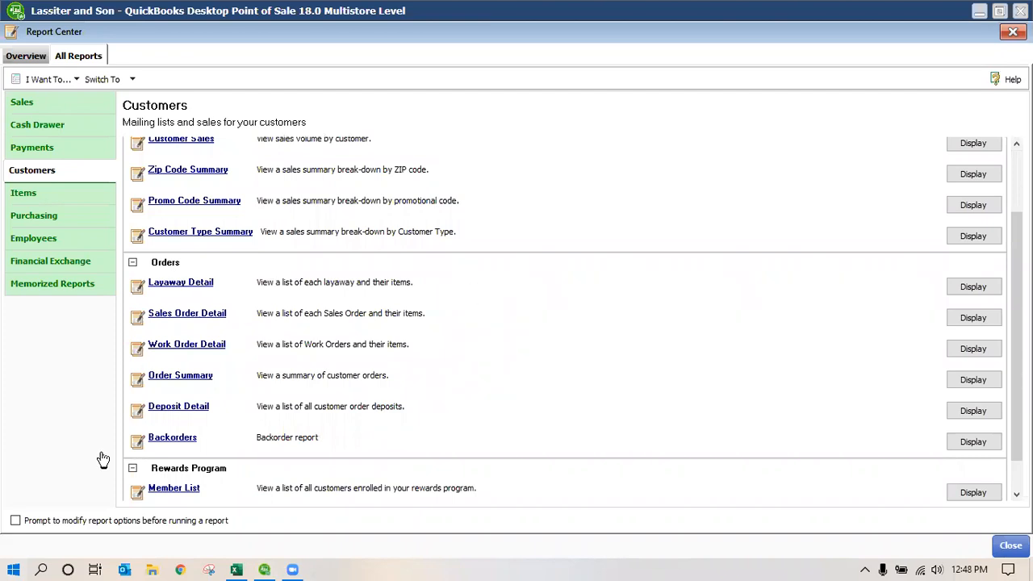
pyautogui.scroll(-1, 186, 460)
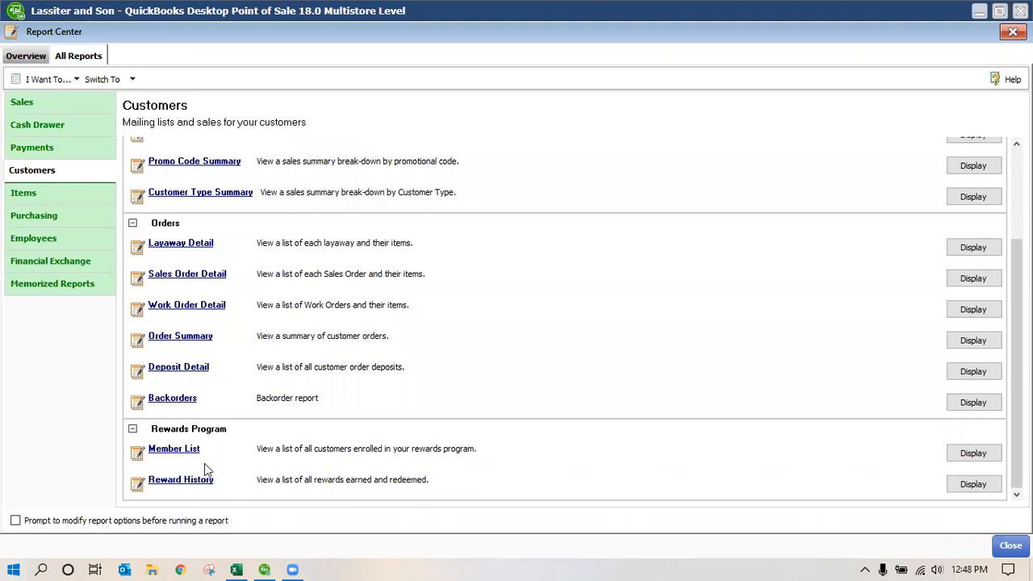
pyautogui.scroll(3, 51, 197)
# - Review the Items and Purchasing report categories and display the Cash Requirements report
pyautogui.click(51, 193)
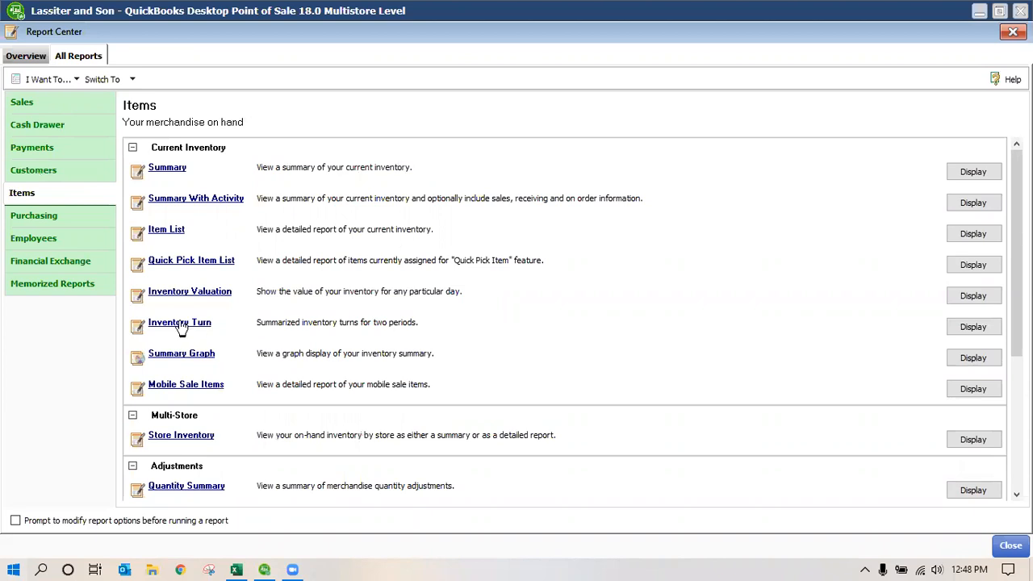
pyautogui.moveTo(133, 357)
pyautogui.click(45, 223)
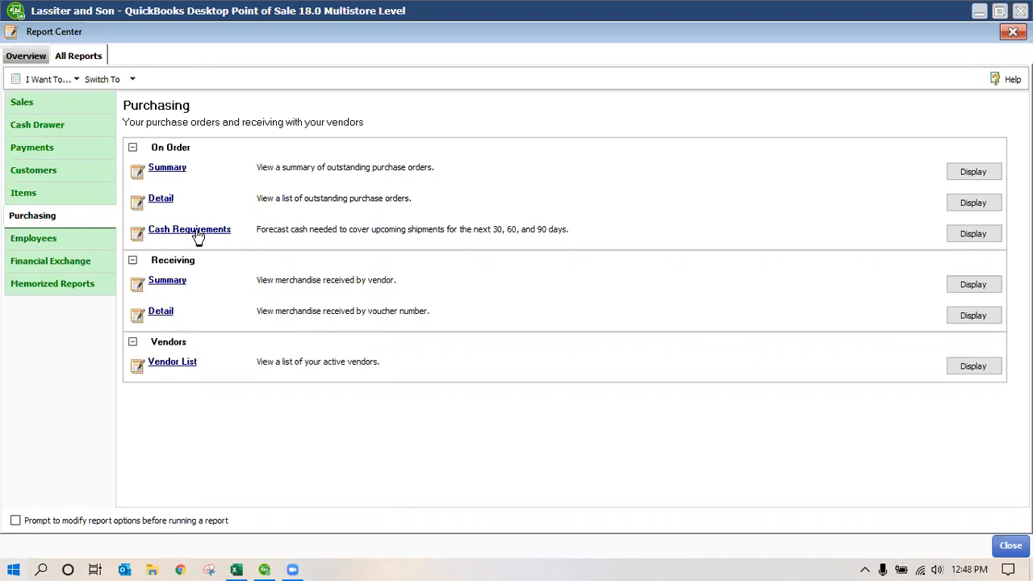
pyautogui.click(973, 234)
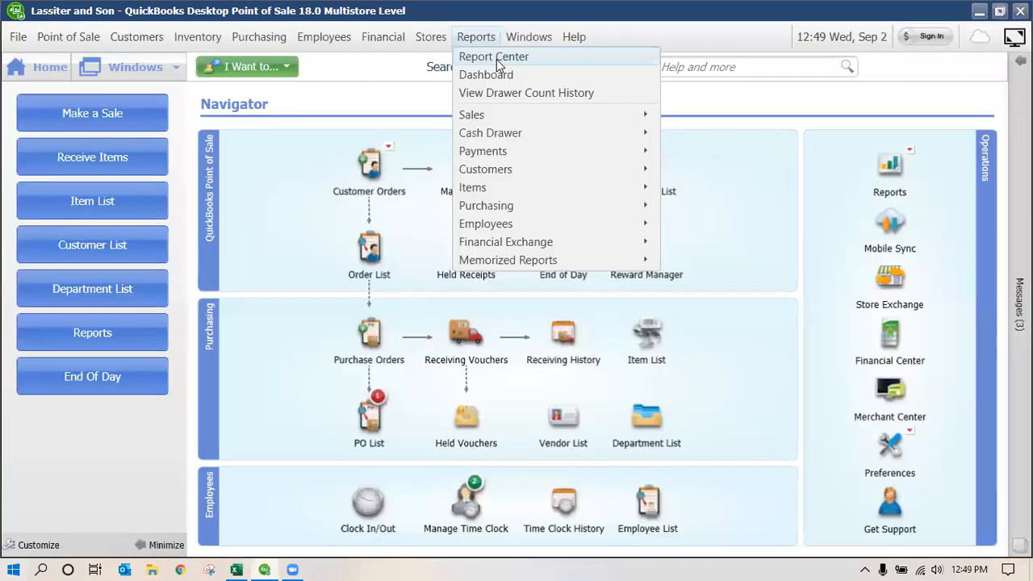
# - View all reports in the Report Center and run the general sales Detail report
pyautogui.click(496, 59)
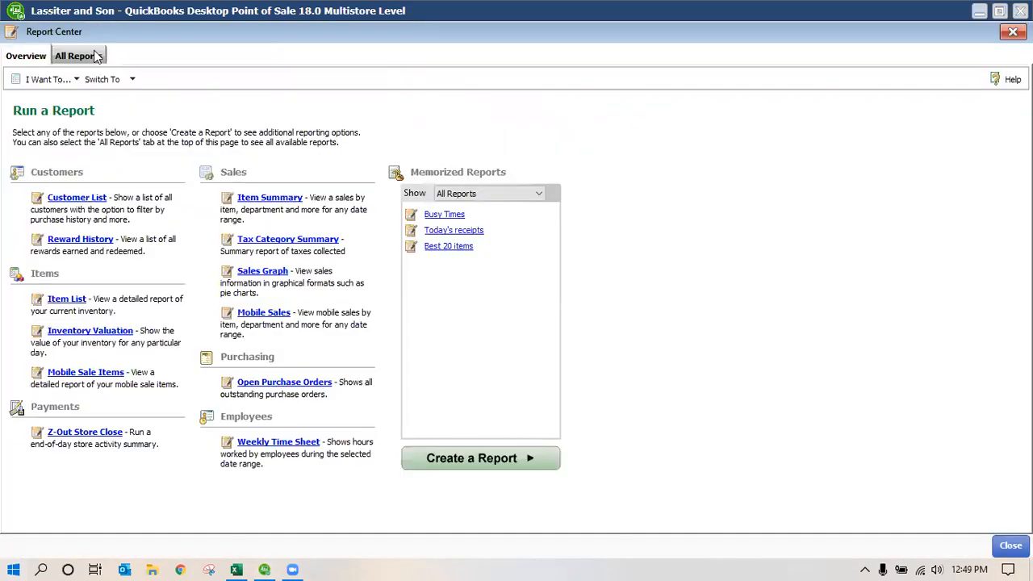
pyautogui.click(94, 56)
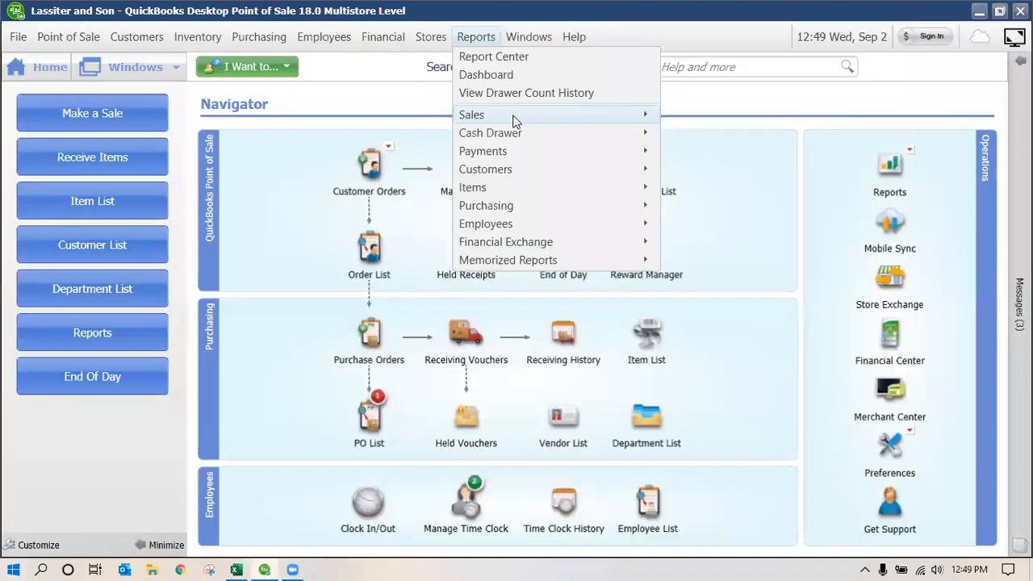
pyautogui.moveTo(516, 120)
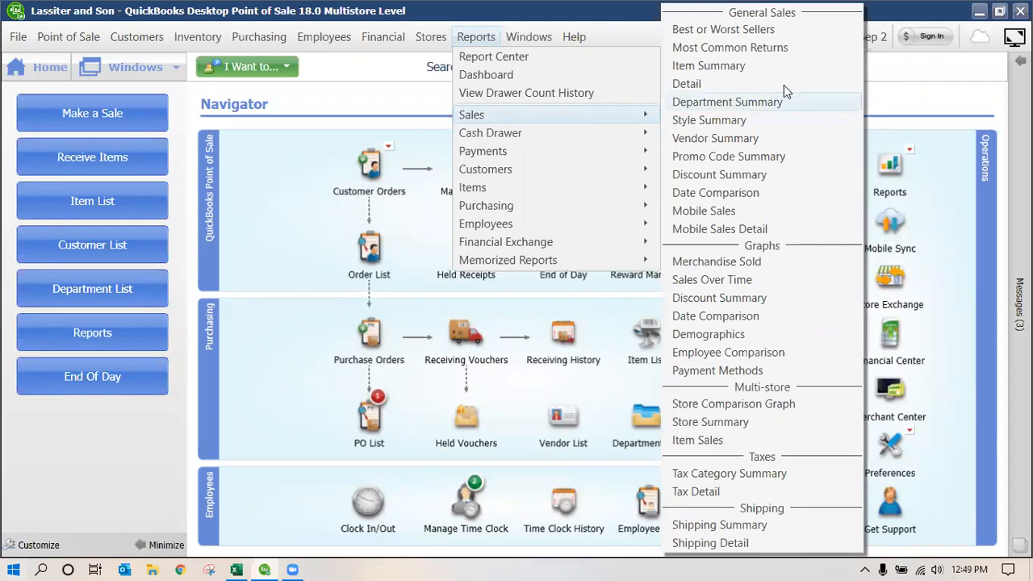
pyautogui.click(744, 88)
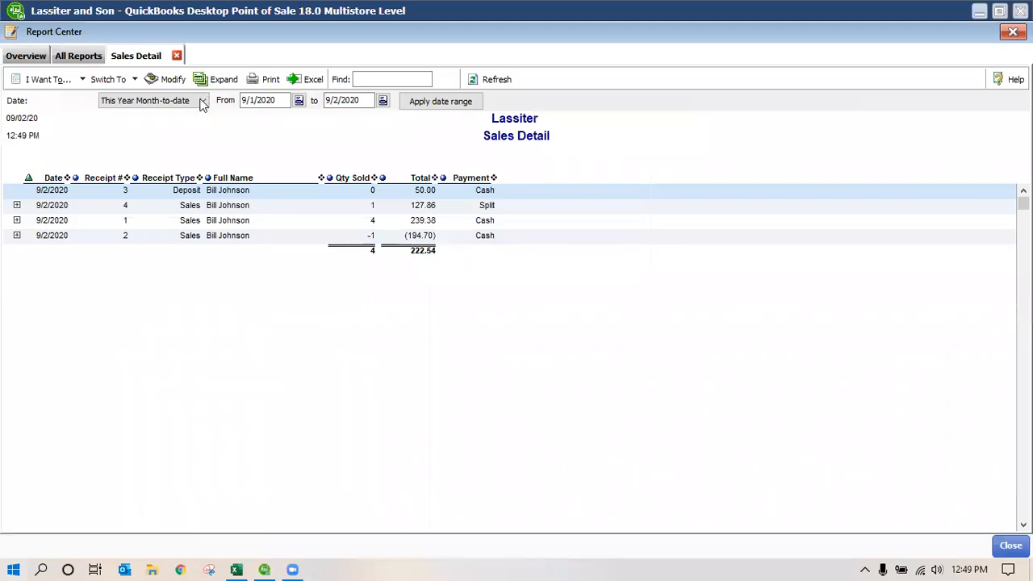
# - Apply the Today date range to the Sales Detail report and inspect its deposit and split-payment rows
pyautogui.click(202, 100)
pyautogui.click(174, 132)
pyautogui.click(432, 105)
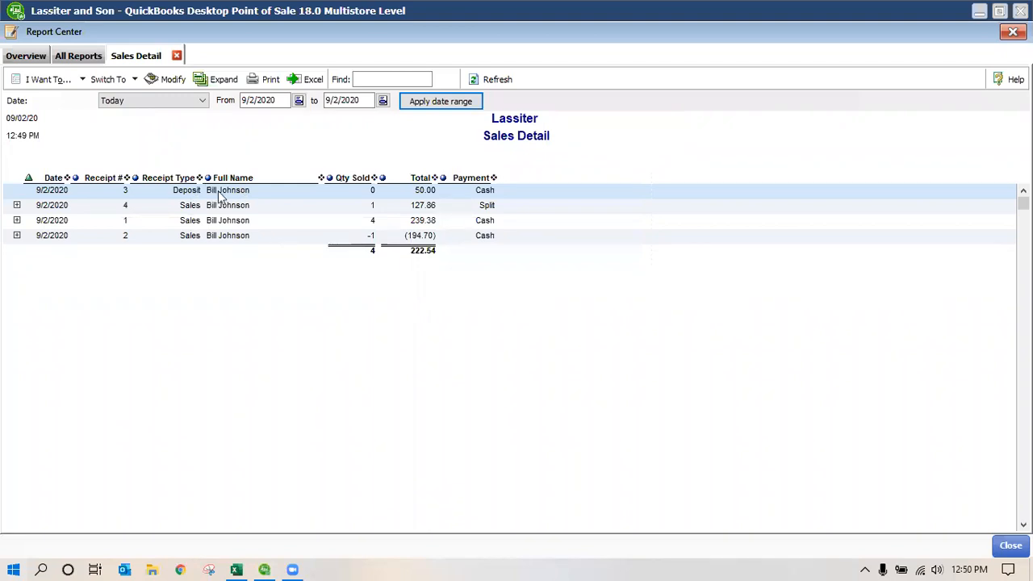
pyautogui.click(238, 197)
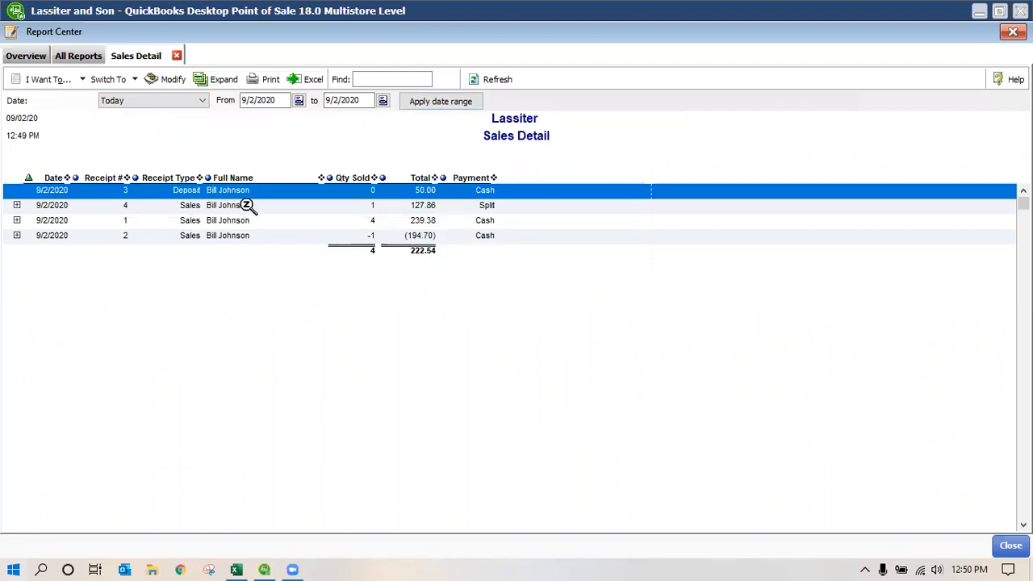
pyautogui.click(289, 211)
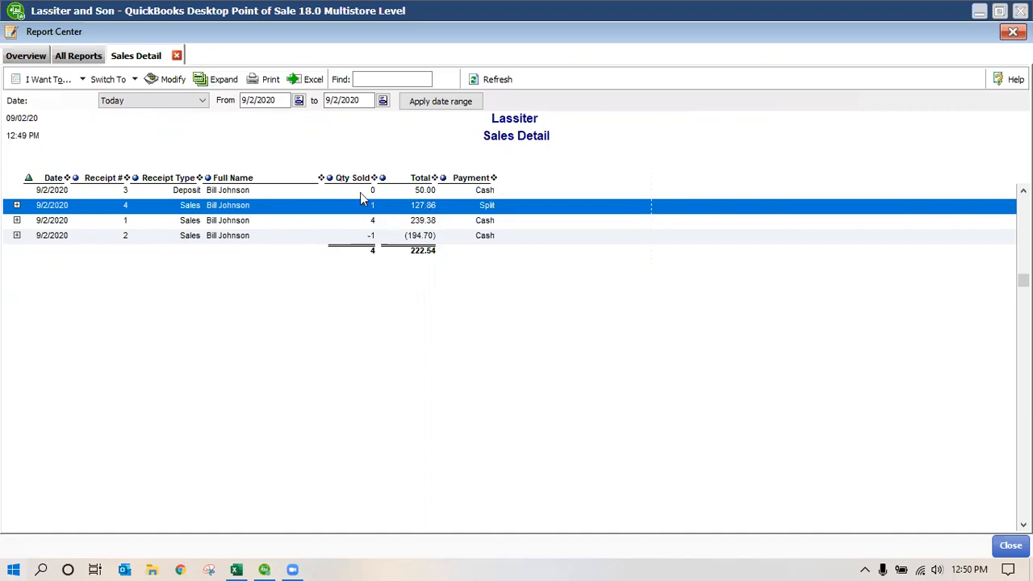
# - Review the columns available to add or remove in the Sales Detail report
pyautogui.click(173, 80)
pyautogui.click(420, 257)
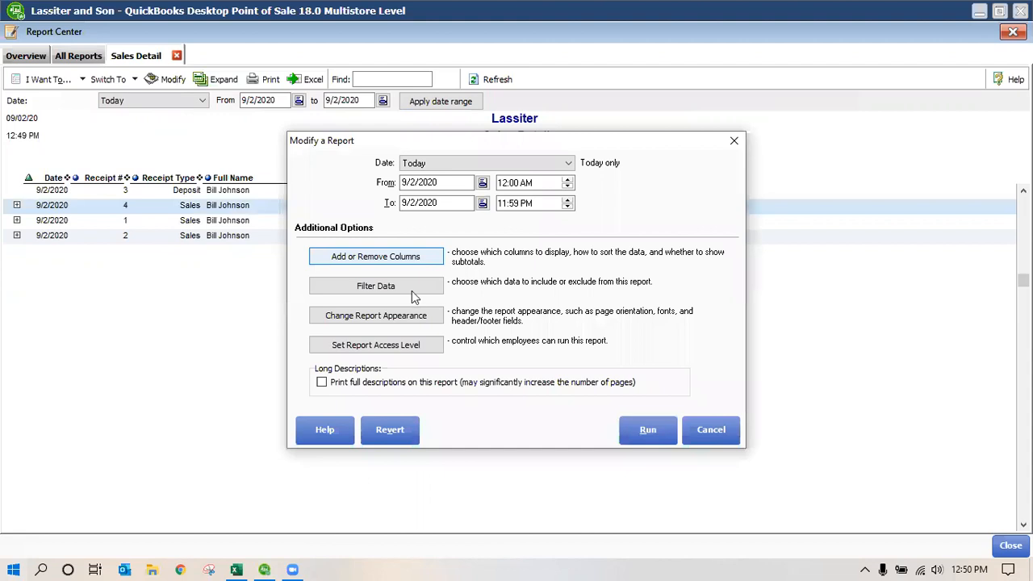
pyautogui.click(376, 261)
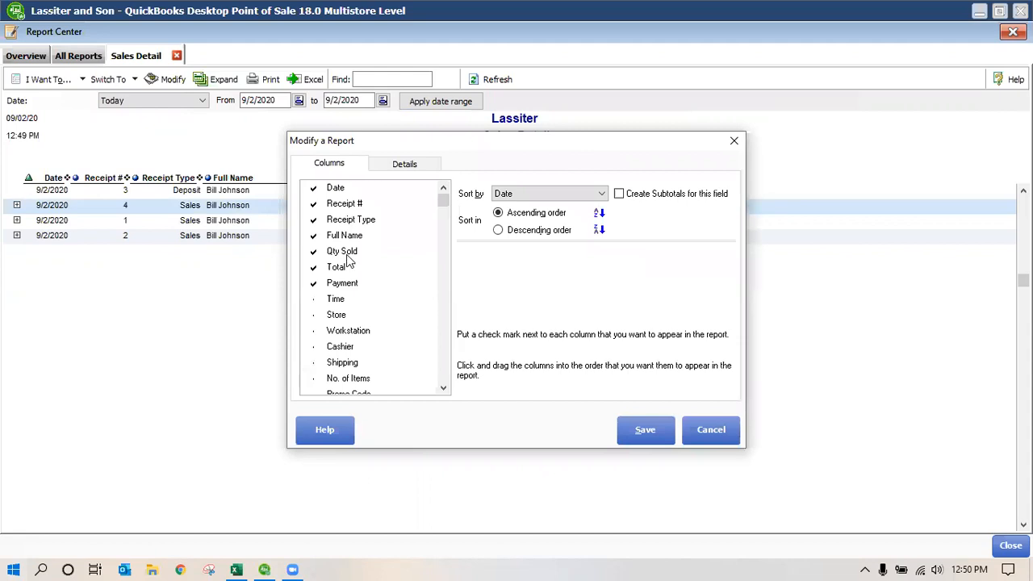
pyautogui.click(383, 297)
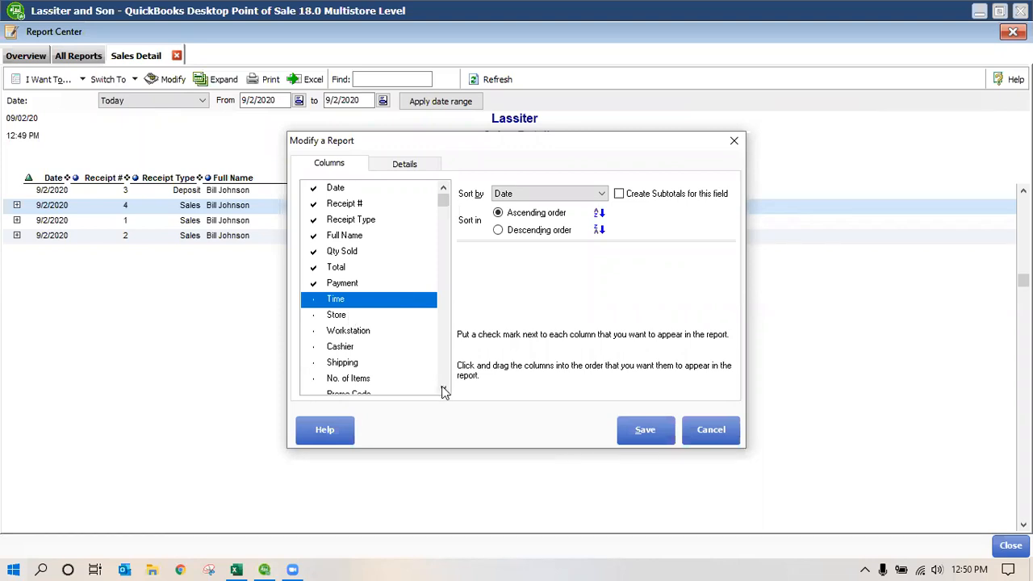
pyautogui.scroll(-2, 447, 391)
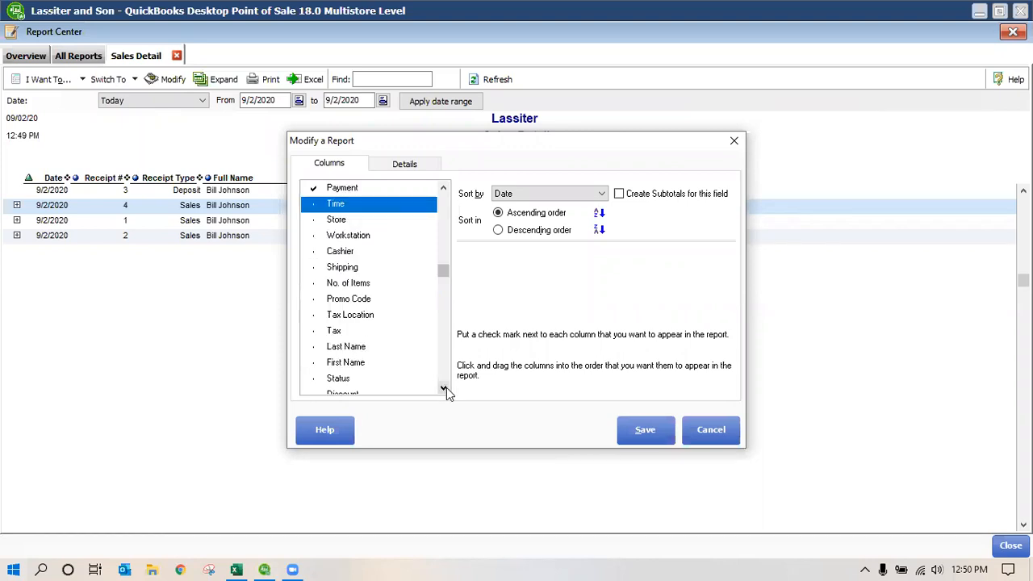
pyautogui.scroll(-2, 447, 388)
pyautogui.scroll(-2, 448, 386)
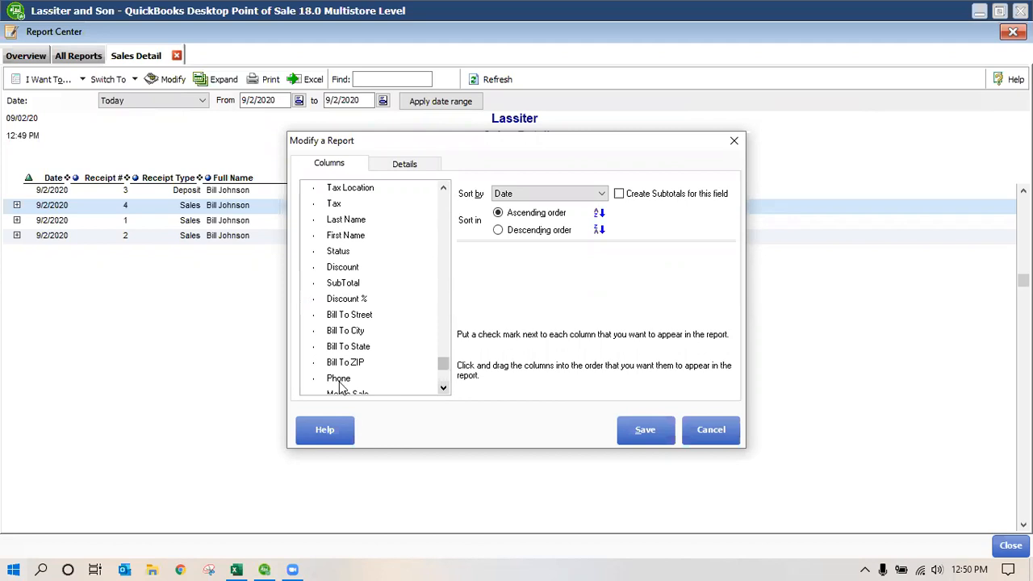
pyautogui.scroll(-1, 341, 388)
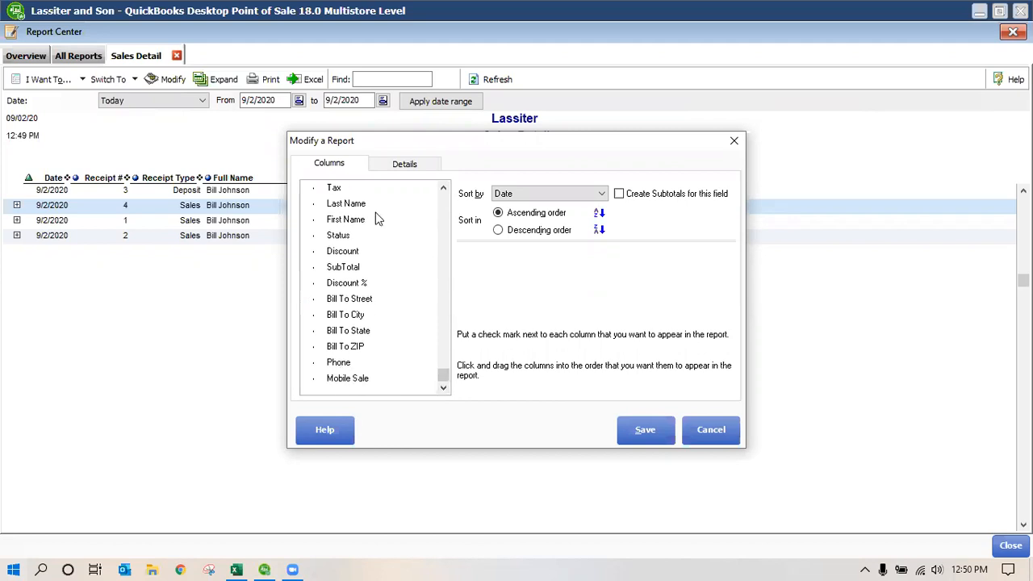
# - Add the Department, Size and Attribute fields to the item details of the Sales Detail report
pyautogui.click(402, 165)
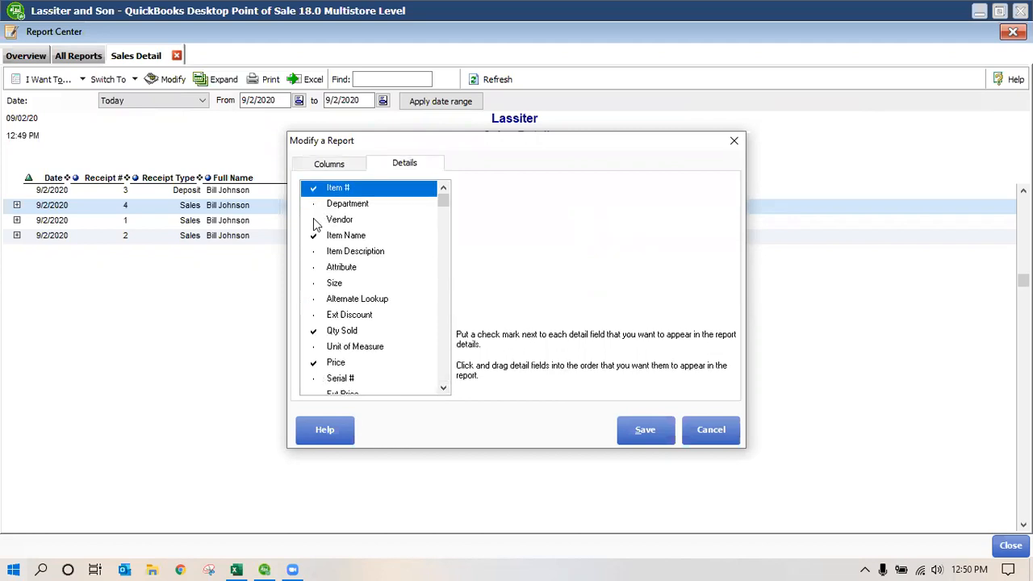
pyautogui.click(313, 205)
pyautogui.click(316, 284)
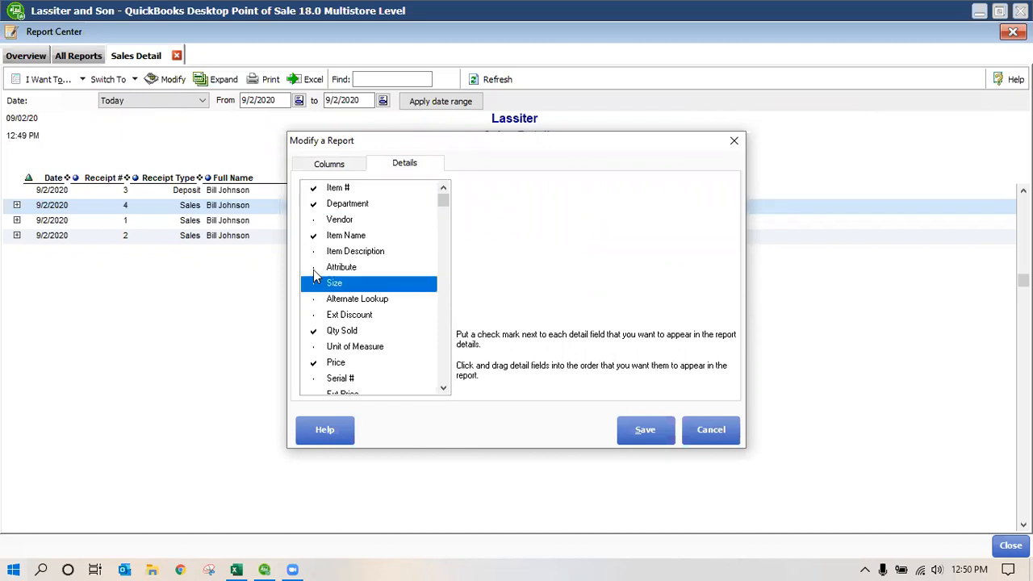
pyautogui.click(314, 270)
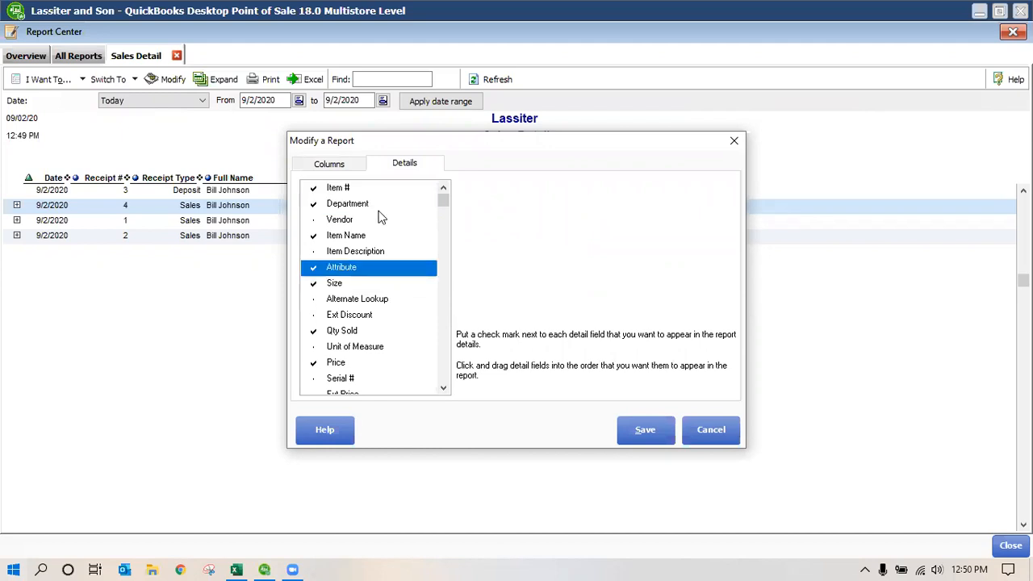
pyautogui.click(314, 235)
# - Check the name and discount options among the report columns, save the field selection and run the modified Sales Detail report
pyautogui.click(329, 164)
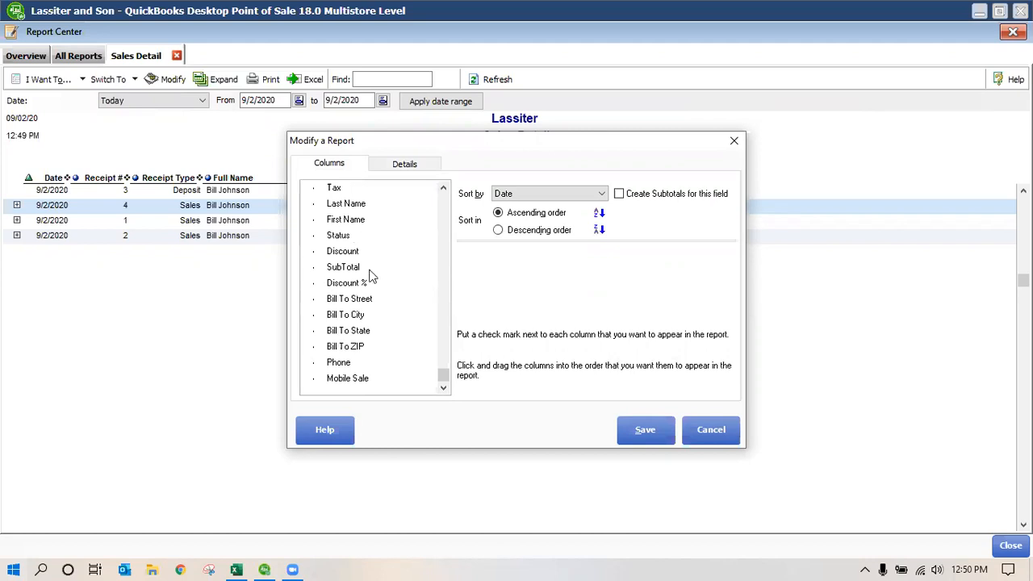
pyautogui.click(346, 251)
pyautogui.click(345, 219)
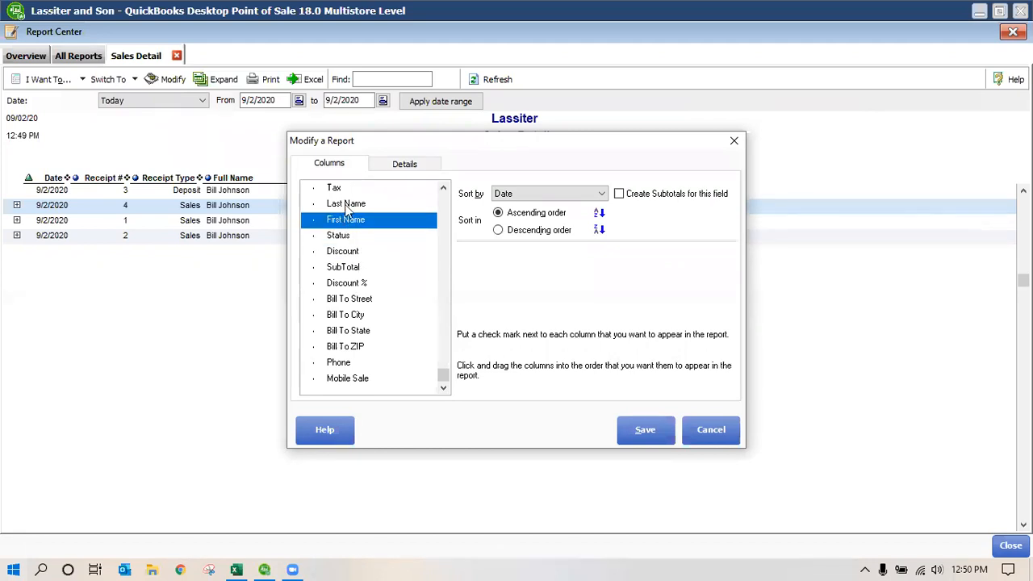
pyautogui.click(347, 204)
pyautogui.click(654, 428)
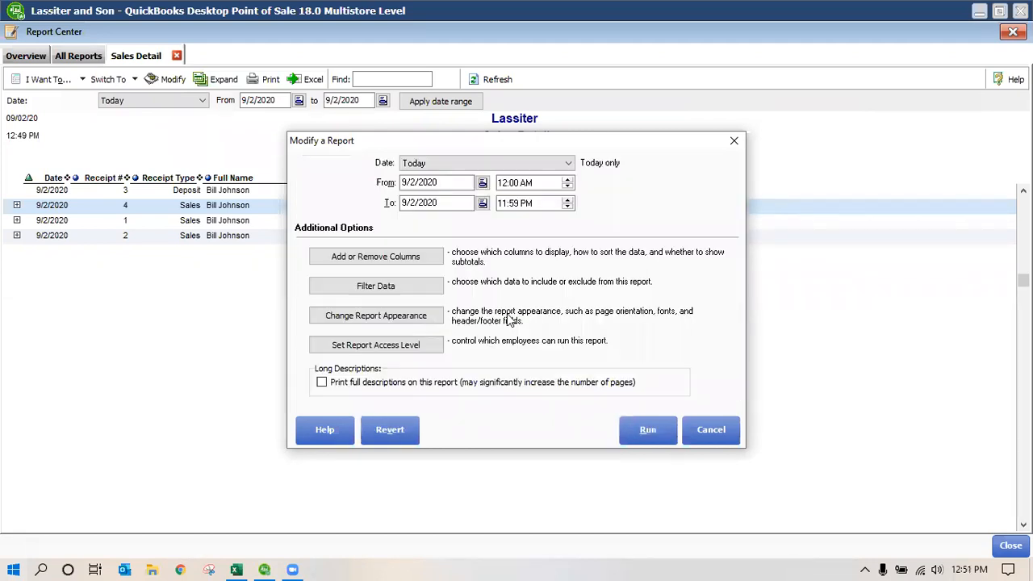
pyautogui.click(648, 432)
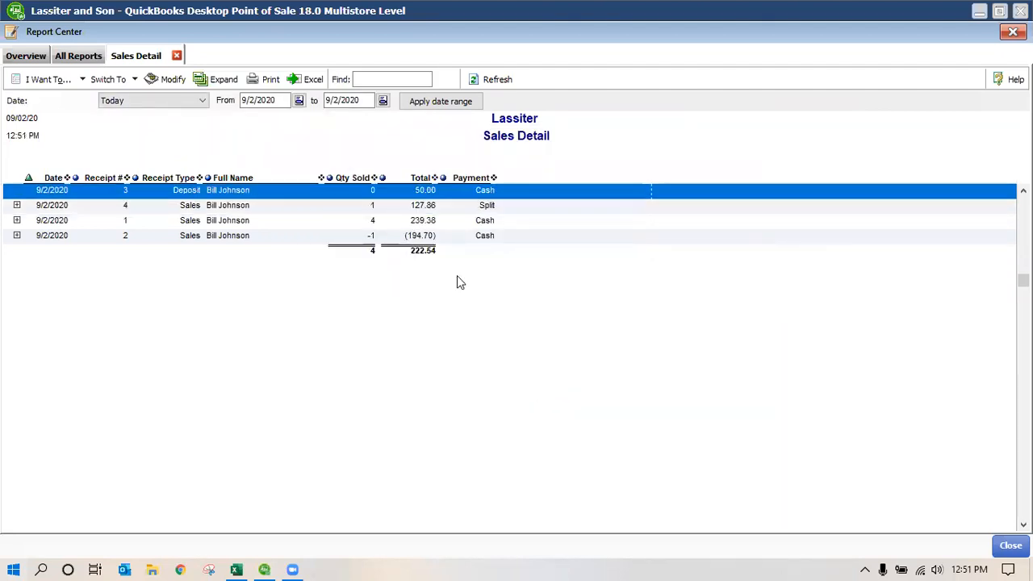
# - Expand the three sales receipts in the Sales Detail report to show their item lines
pyautogui.click(16, 207)
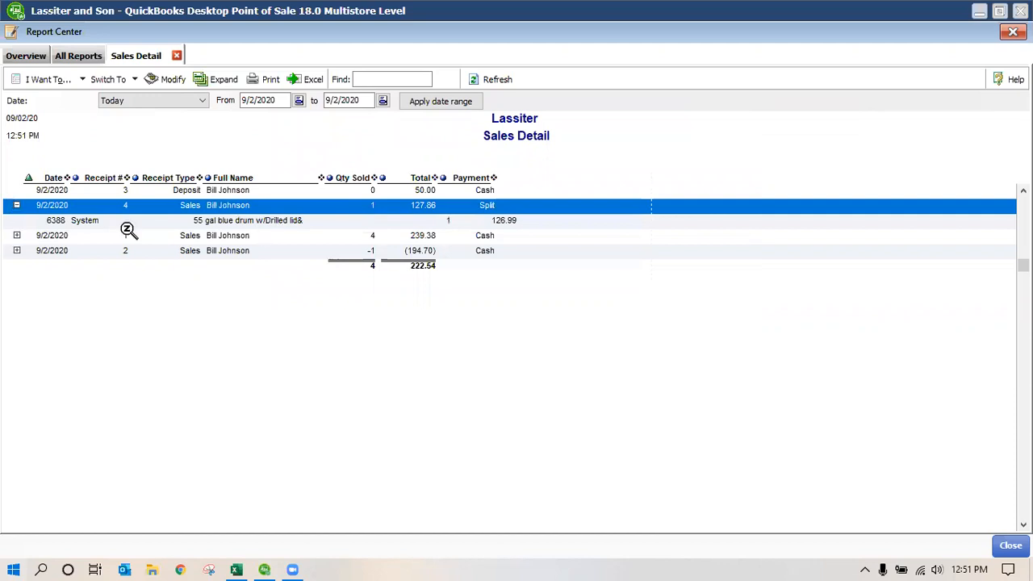
pyautogui.click(16, 237)
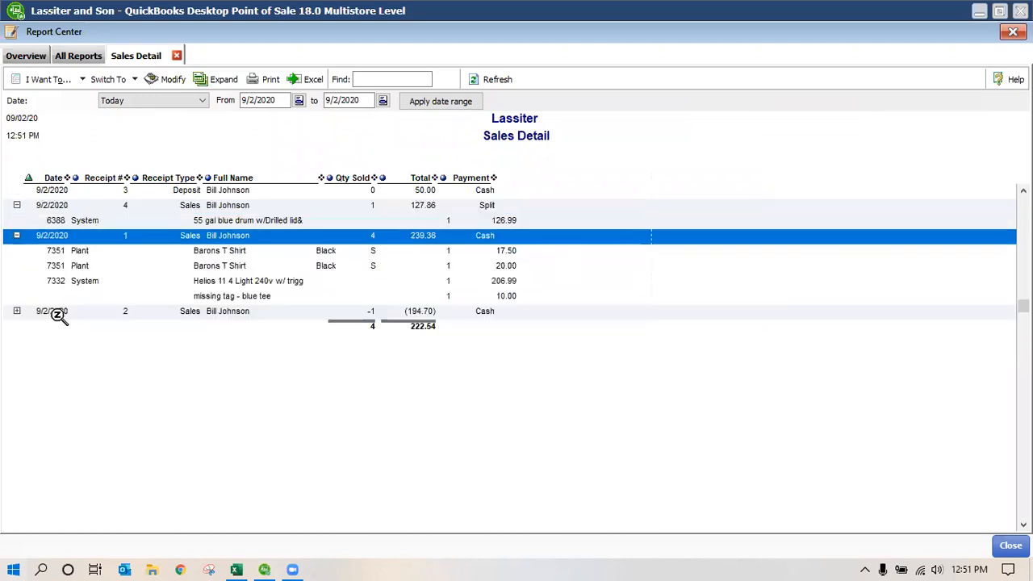
pyautogui.click(16, 312)
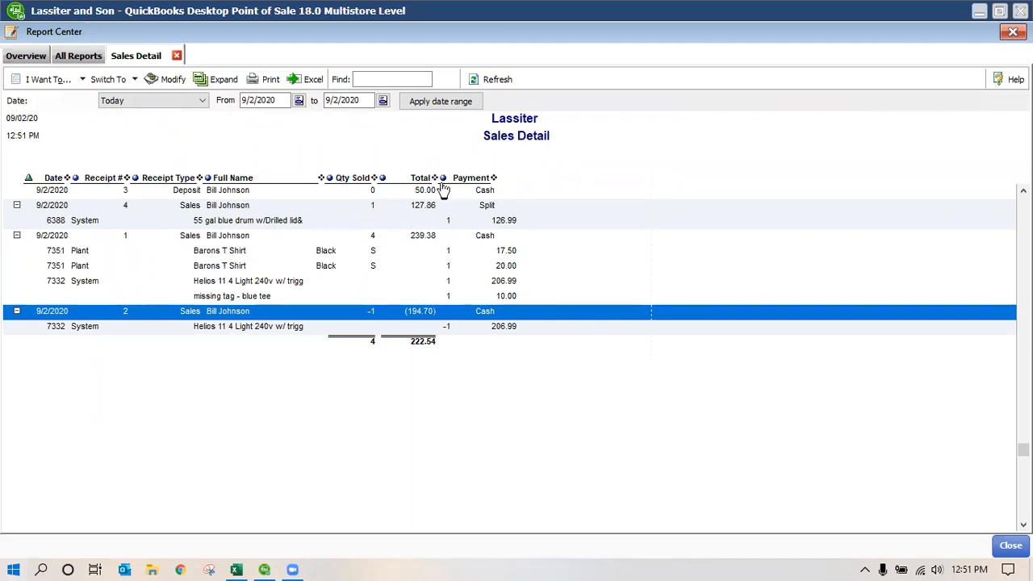
# - Rearrange the report columns so Total follows Receipt Type and Full Name and Receipt # come last
pyautogui.moveTo(440, 180); pyautogui.dragTo(216, 181)
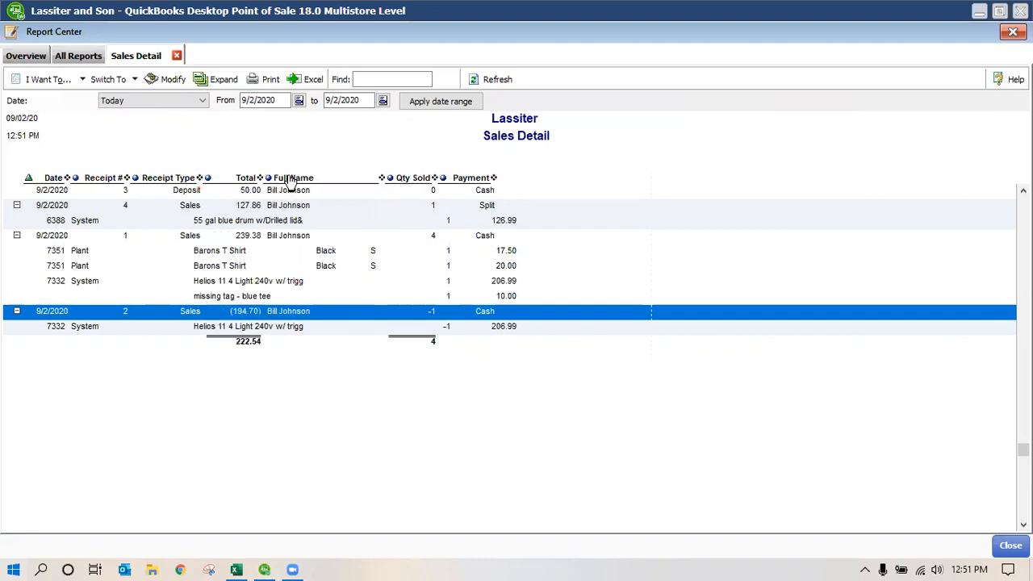
pyautogui.moveTo(288, 180); pyautogui.dragTo(504, 187)
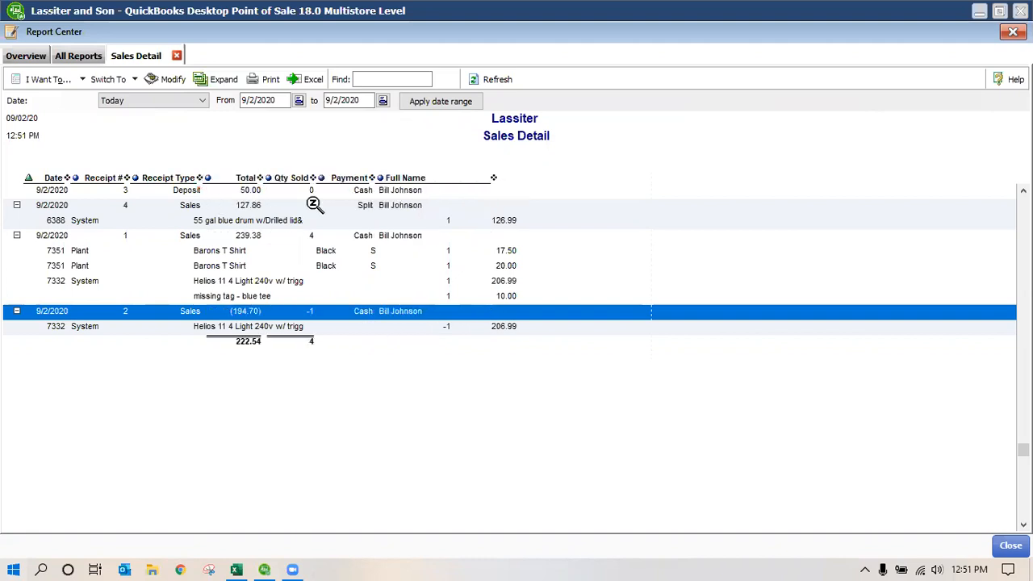
pyautogui.moveTo(103, 184); pyautogui.dragTo(527, 186)
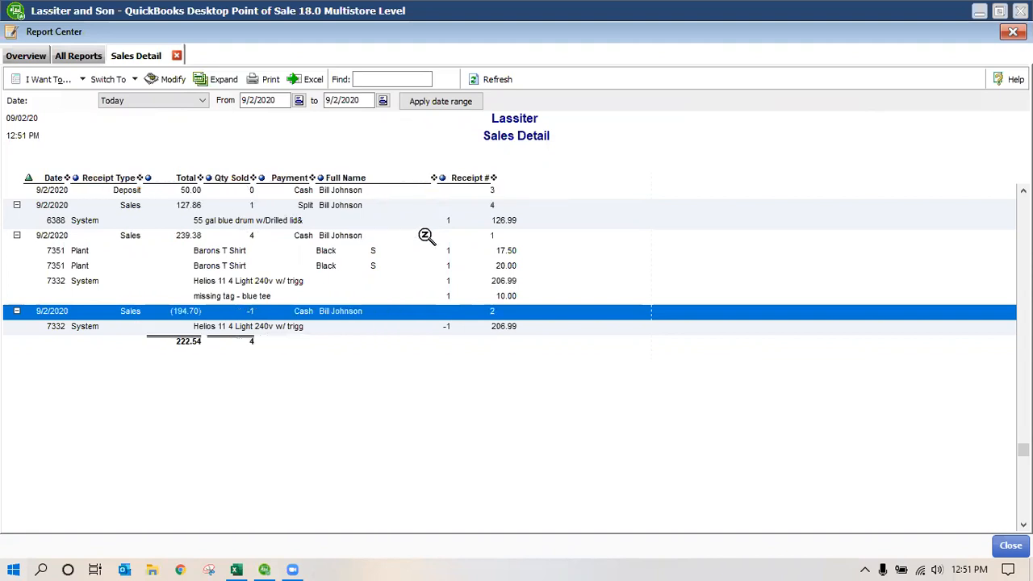
# - Memorize the customized report under a name made of the person's first name and "FAVORITE REPORT"
pyautogui.click(82, 79)
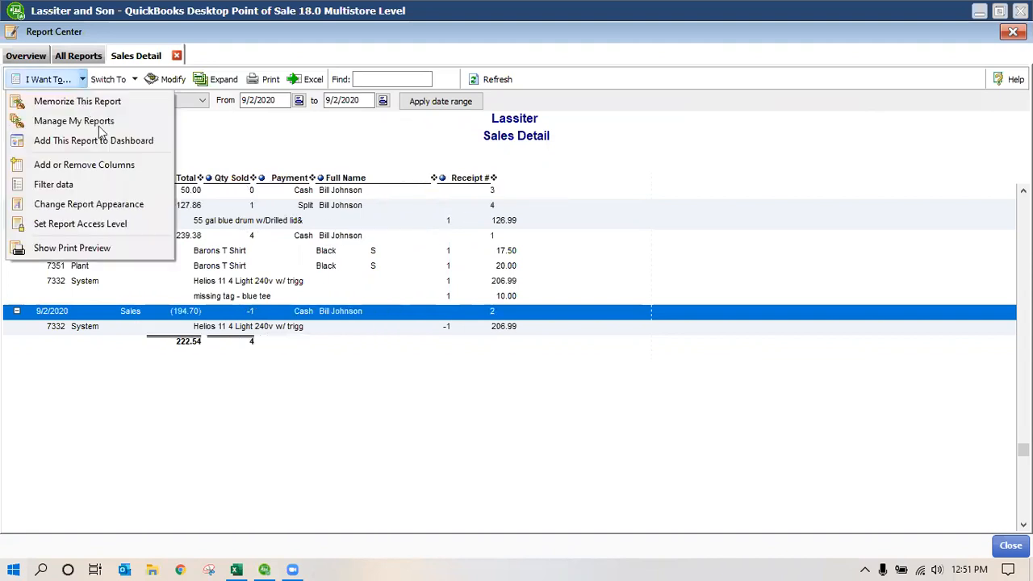
pyautogui.click(84, 102)
pyautogui.write("Chris's FAVORITE REPORT")
pyautogui.click(543, 333)
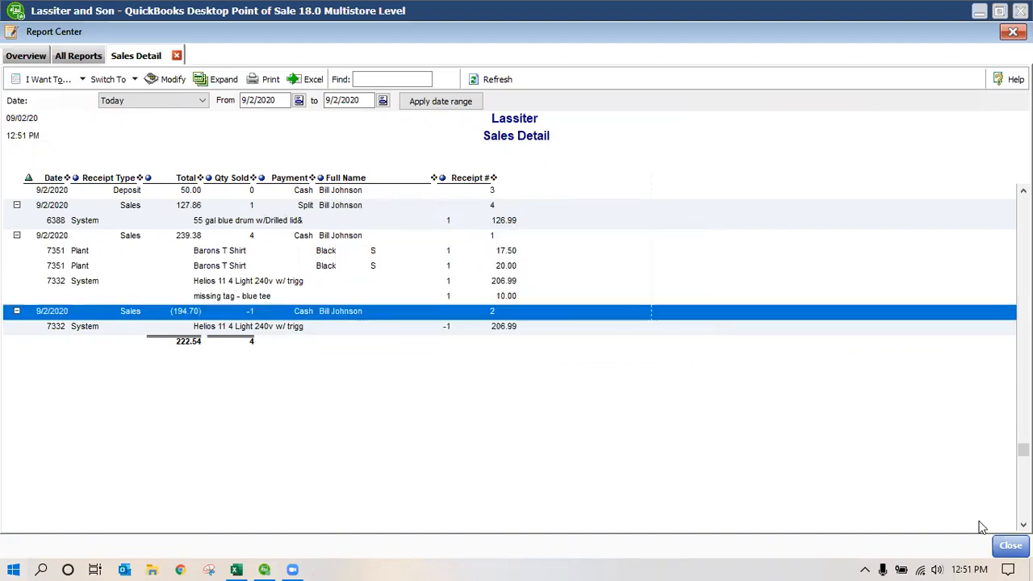
# - Close the Report Center and display the list of memorized reports
pyautogui.click(1011, 546)
pyautogui.click(476, 37)
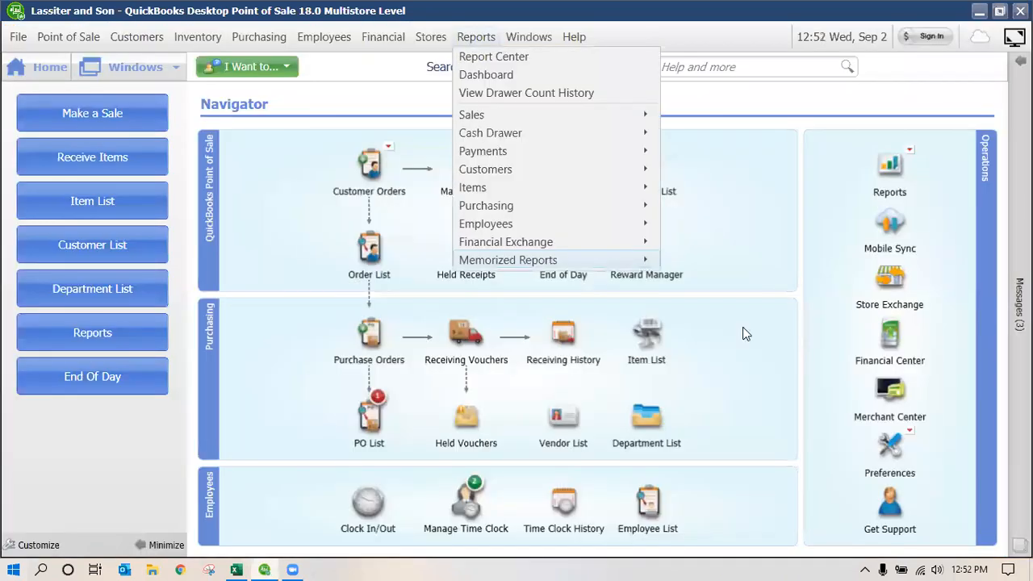
pyautogui.moveTo(619, 260)
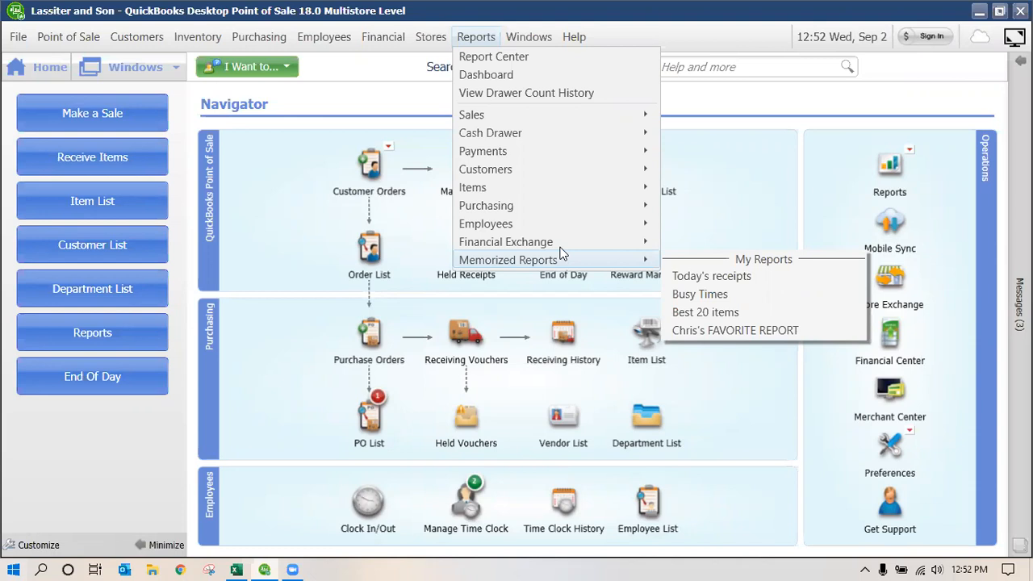
# - Open the reports Dashboard, review its year-over-year sales, best-selling items and department sales graph, and close it
pyautogui.click(911, 152)
pyautogui.click(911, 152)
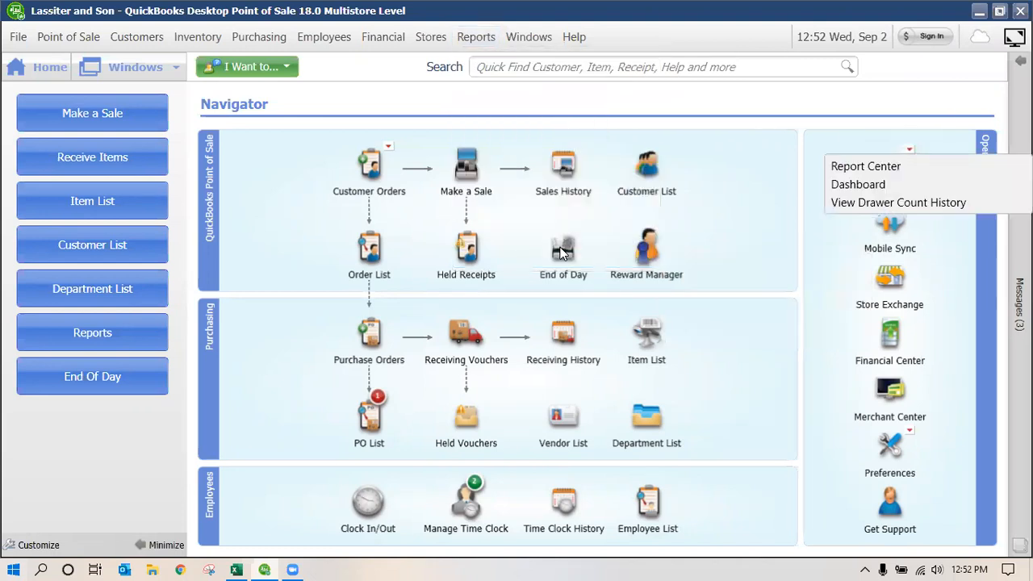
pyautogui.click(880, 207)
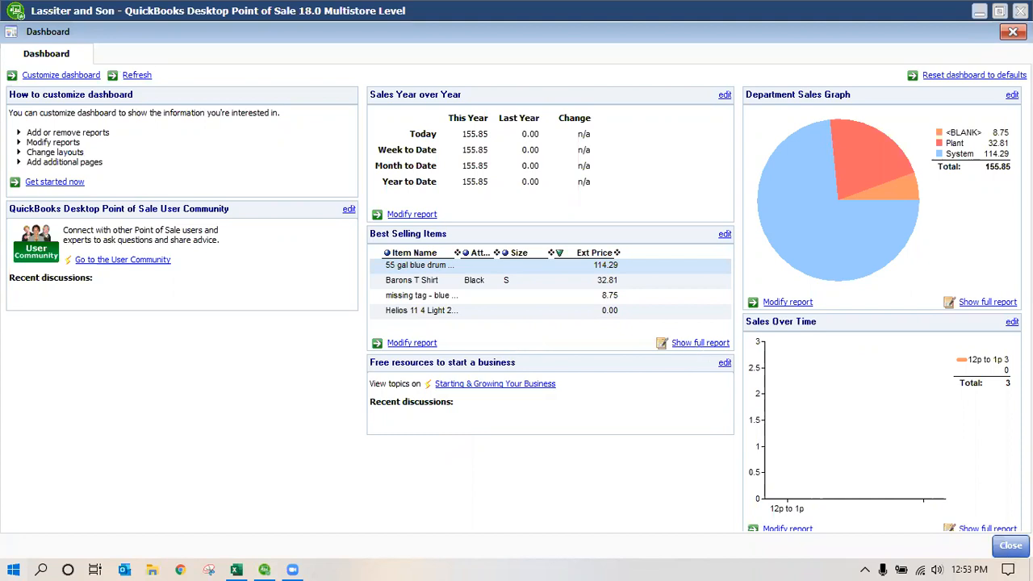
pyautogui.click(1011, 545)
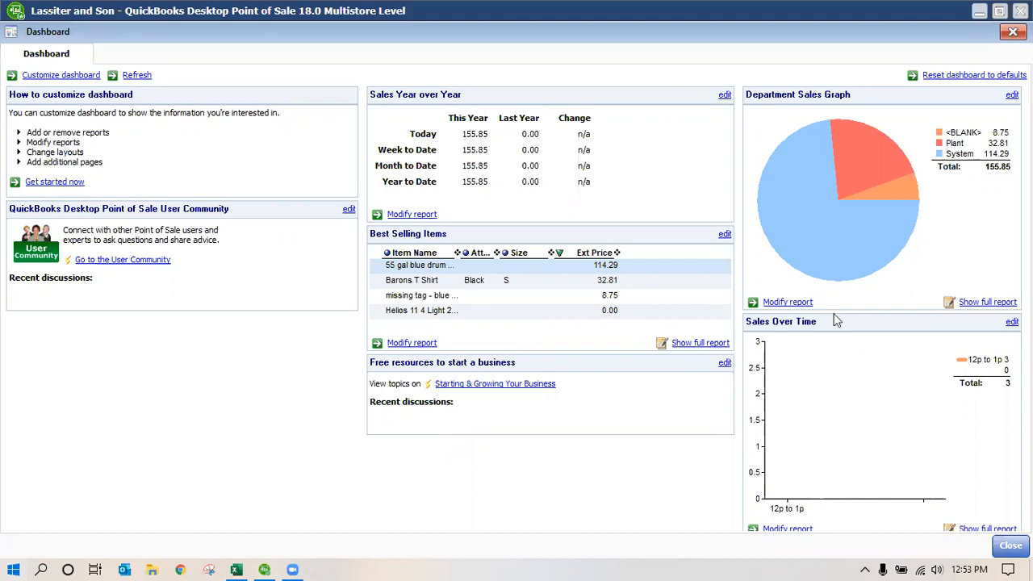